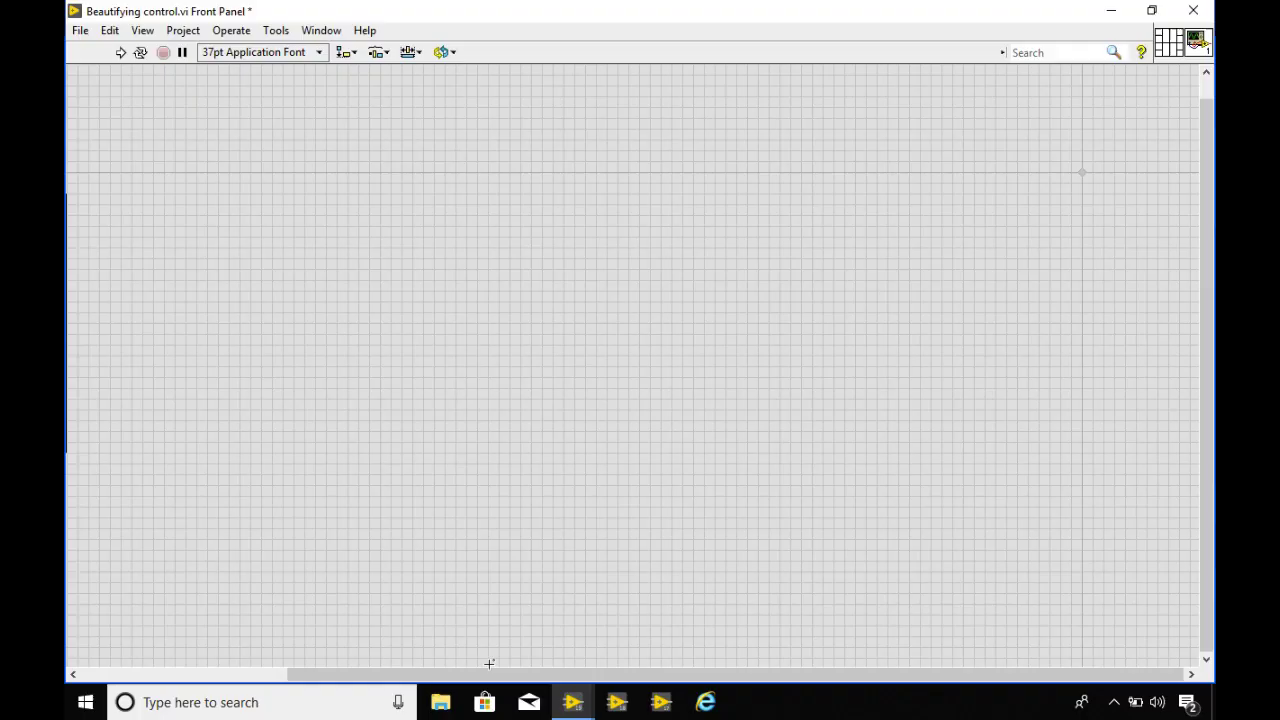
# Place a Numeric Gauge on the front panel beside the speedometer picture
pyautogui.moveTo(486, 676); pyautogui.dragTo(263, 663)
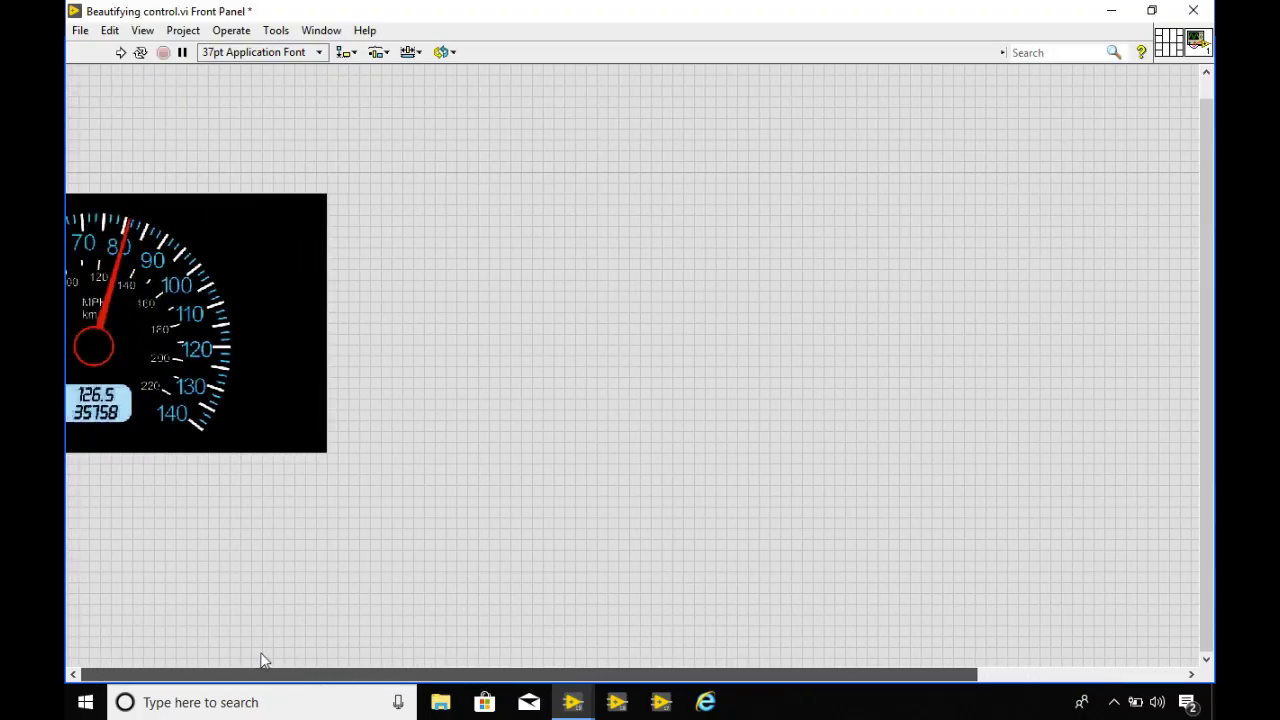
pyautogui.moveTo(203, 423); pyautogui.dragTo(445, 422)
pyautogui.rightClick(732, 210)
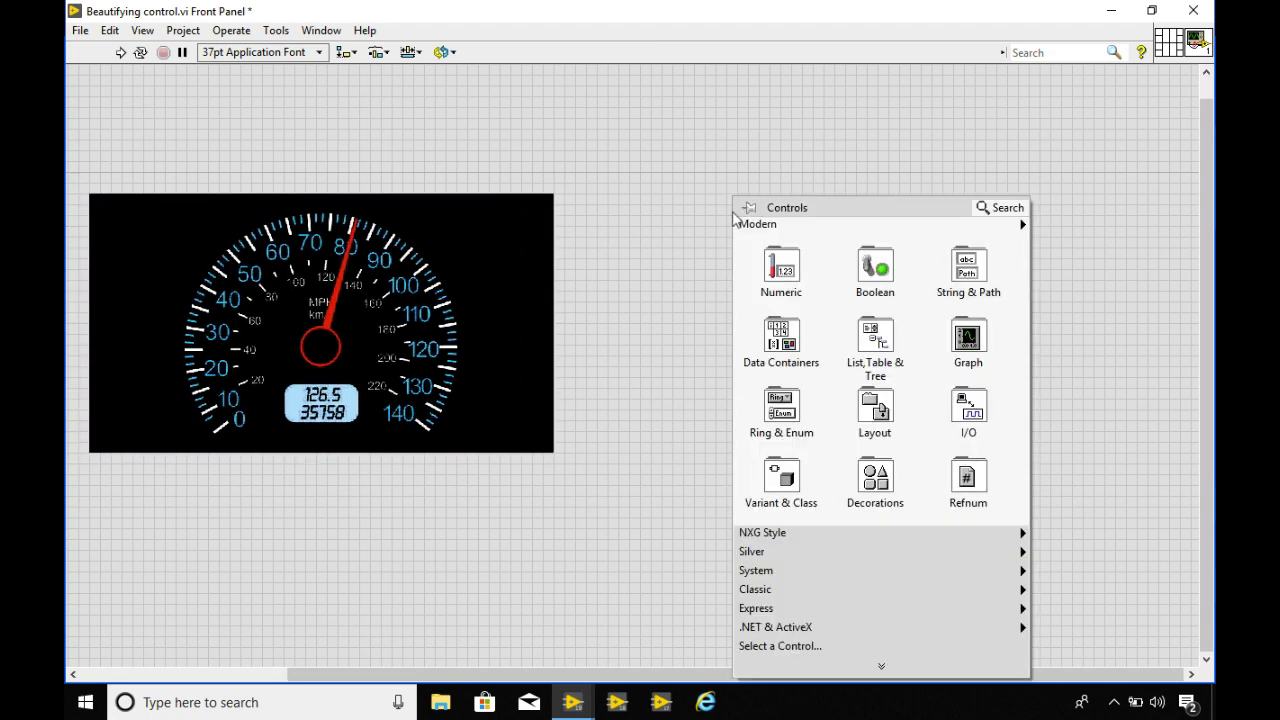
pyautogui.moveTo(790, 282)
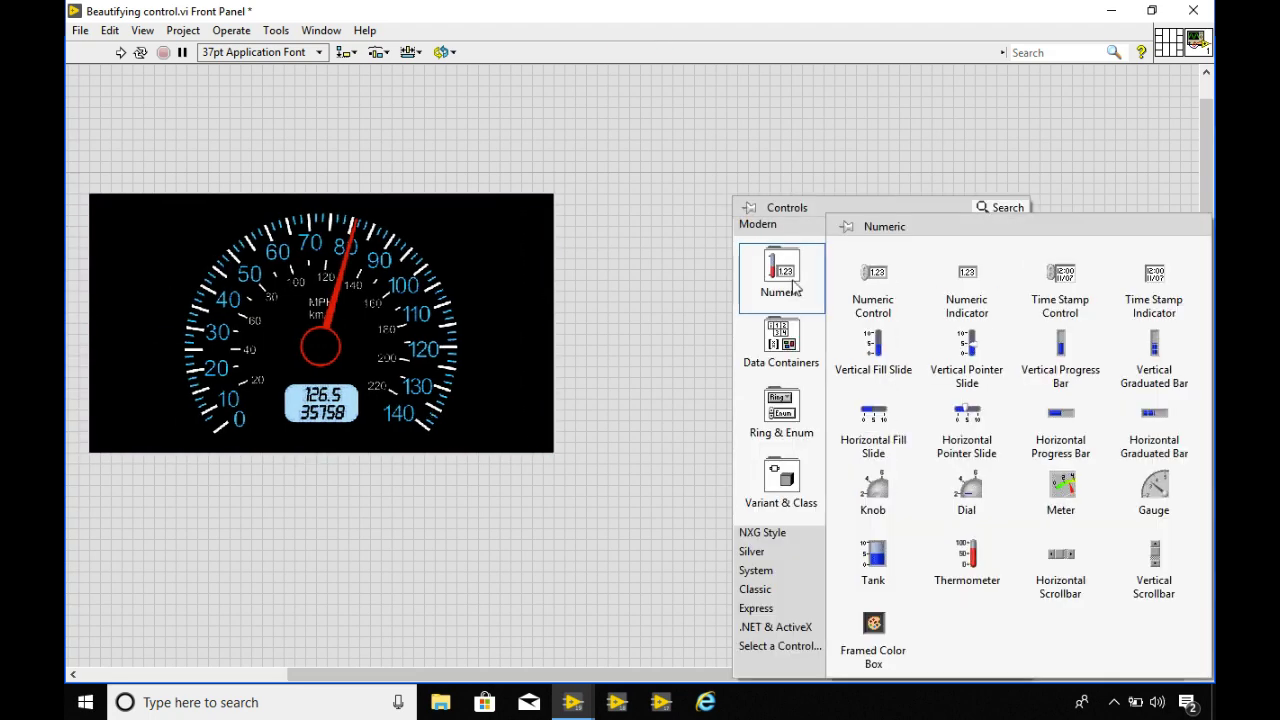
pyautogui.click(1154, 490)
pyautogui.click(740, 262)
# Enlarge the Gauge to 300 by 300
pyautogui.click(743, 306)
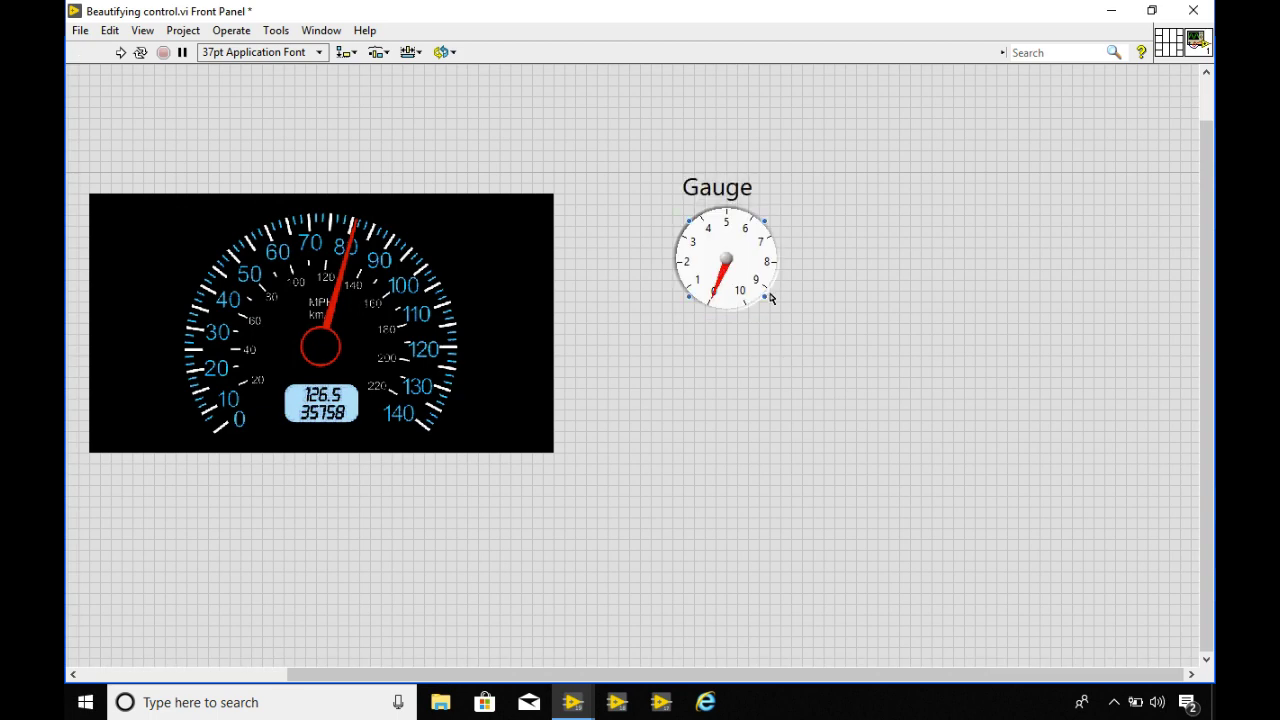
pyautogui.moveTo(766, 298); pyautogui.dragTo(921, 408)
pyautogui.click(904, 487)
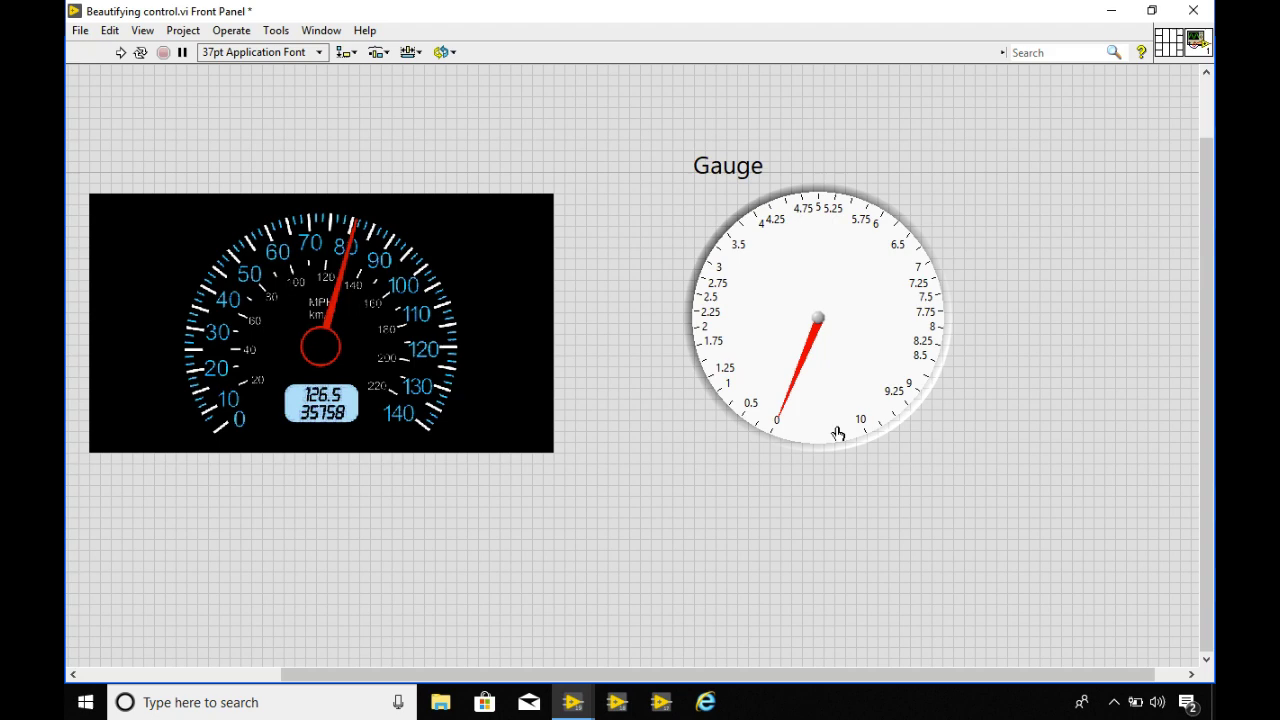
# Make the Gauge a type definition
pyautogui.rightClick(868, 392)
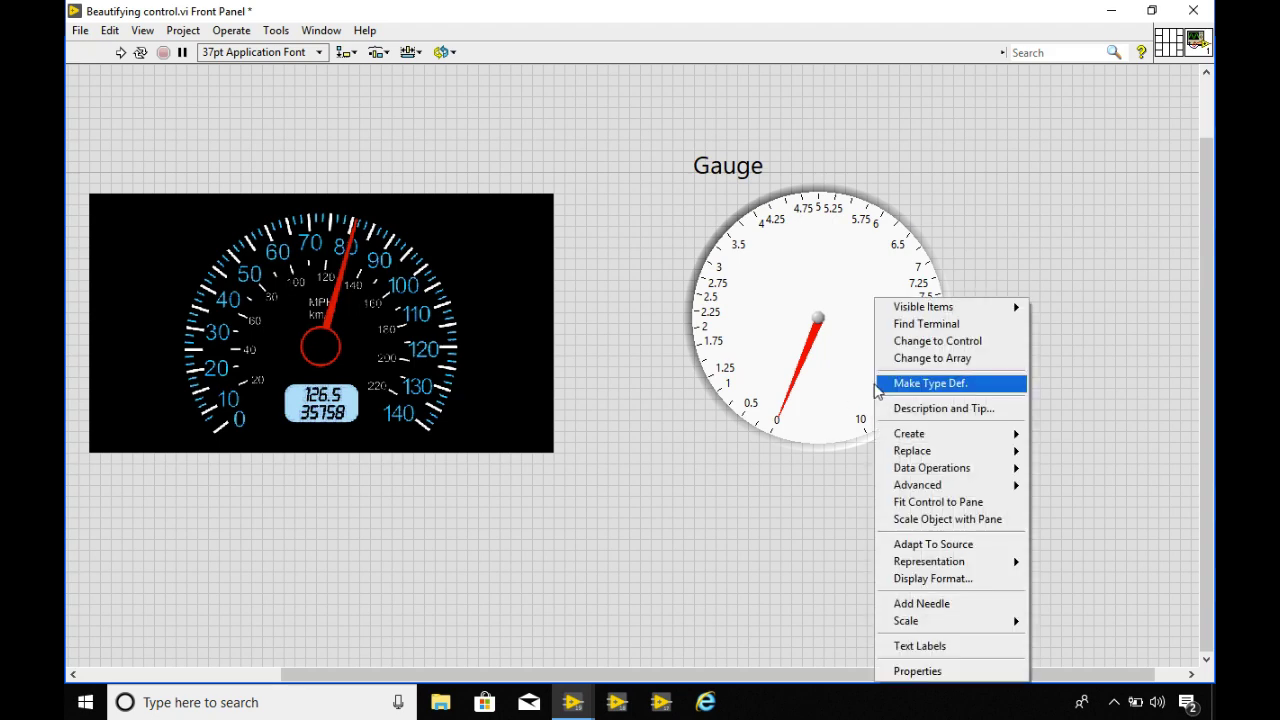
pyautogui.click(852, 452)
pyautogui.rightClick(880, 432)
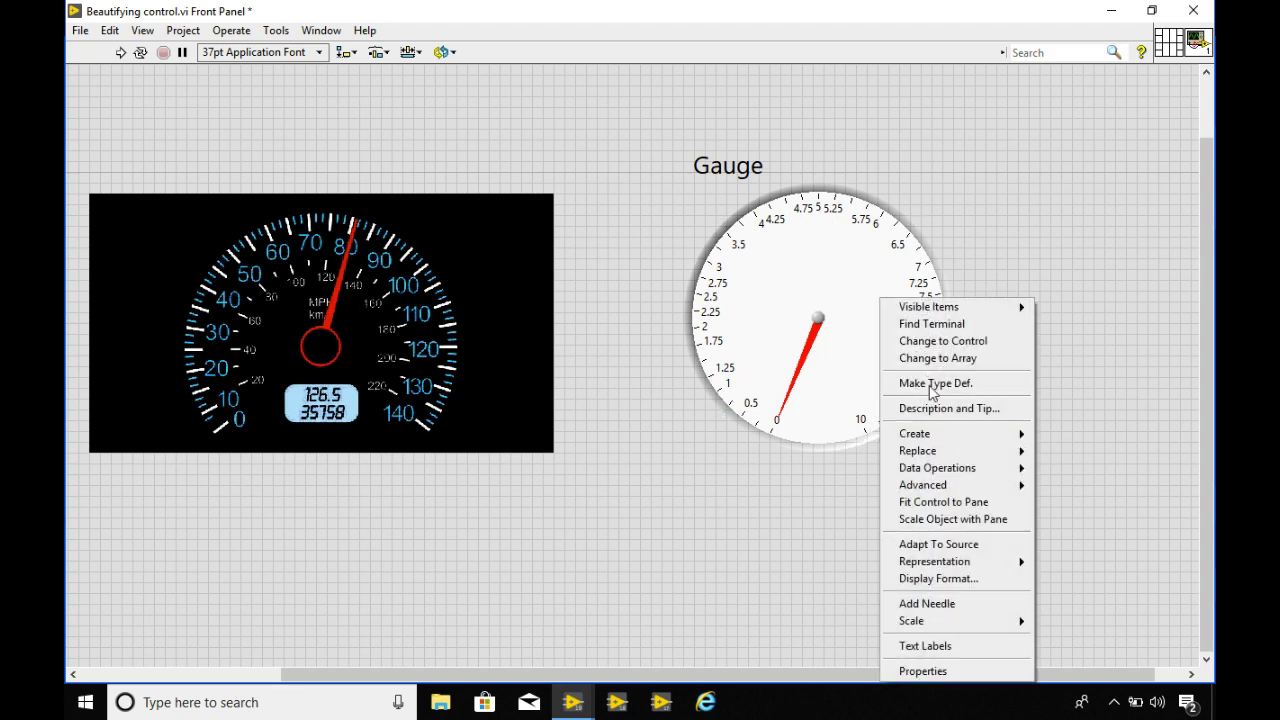
pyautogui.click(932, 388)
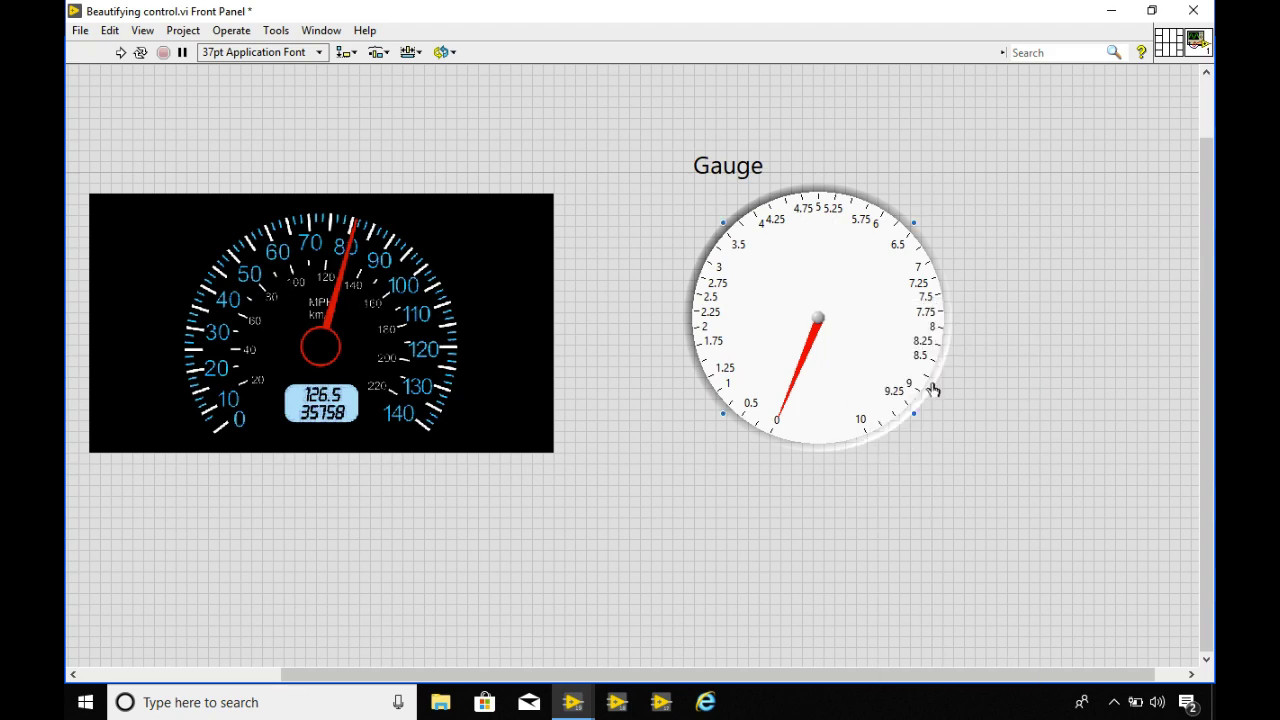
# Open the Gauge's type definition in its own window and set it to Strict Type Def
pyautogui.rightClick(757, 252)
pyautogui.click(840, 366)
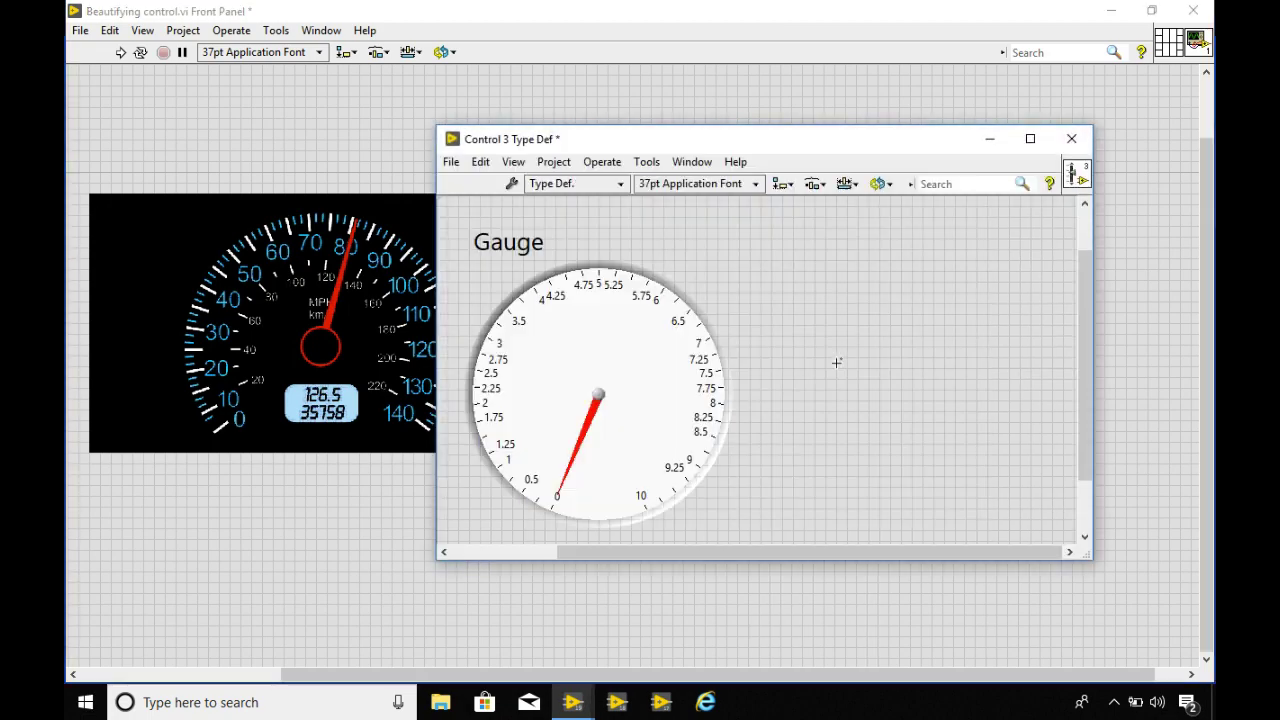
pyautogui.moveTo(577, 145); pyautogui.dragTo(673, 85)
pyautogui.click(700, 122)
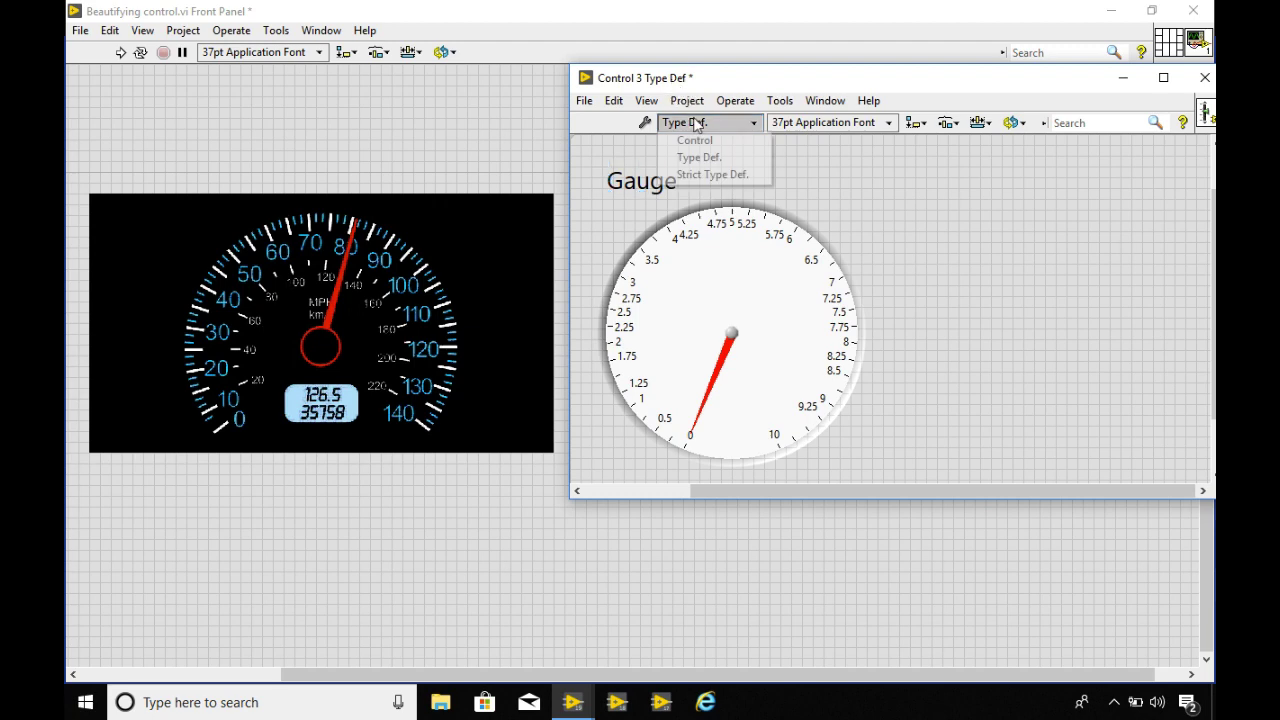
pyautogui.click(694, 167)
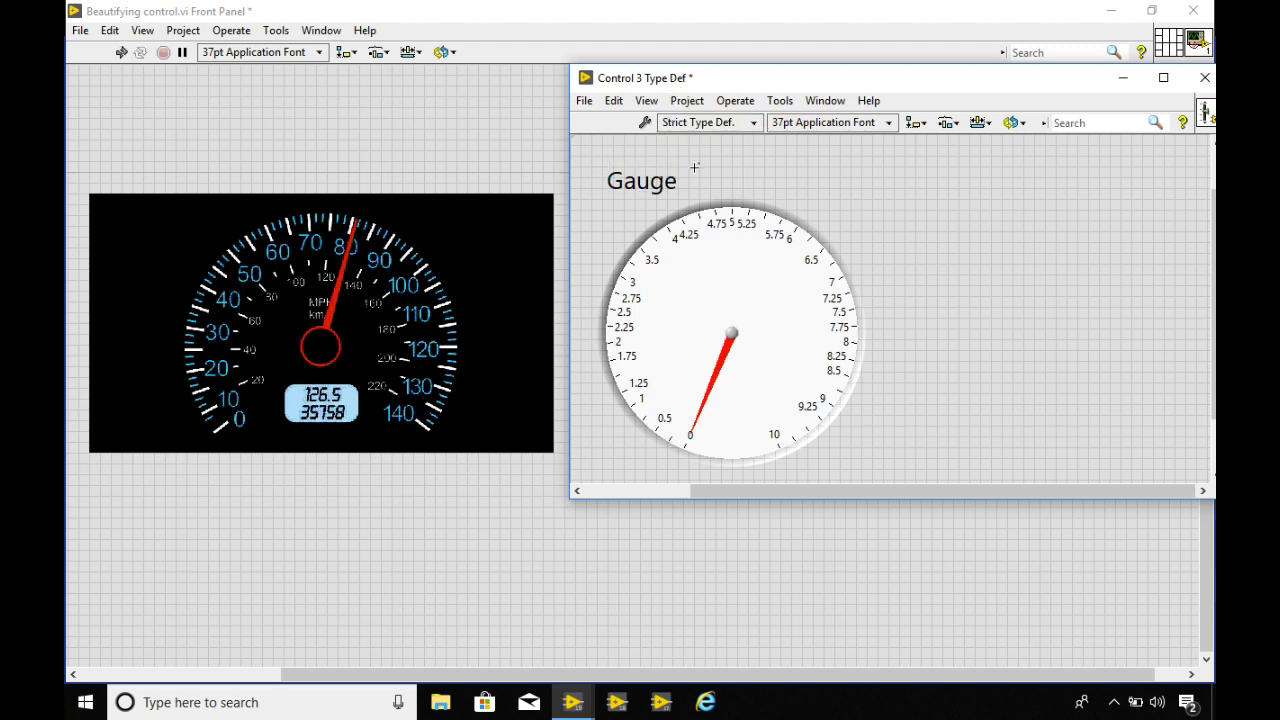
# Apply a new scale style and set the scale maximum to 140, so it reads 0–140
pyautogui.rightClick(638, 285)
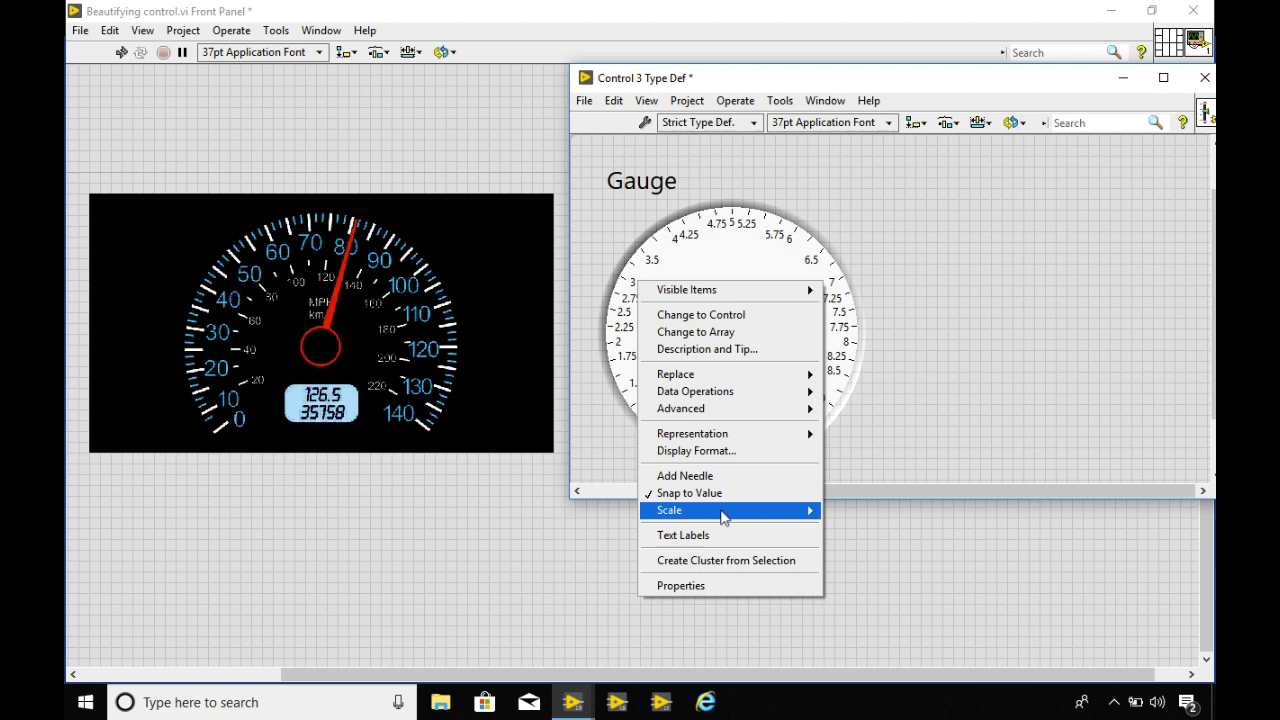
pyautogui.moveTo(749, 515)
pyautogui.moveTo(889, 600)
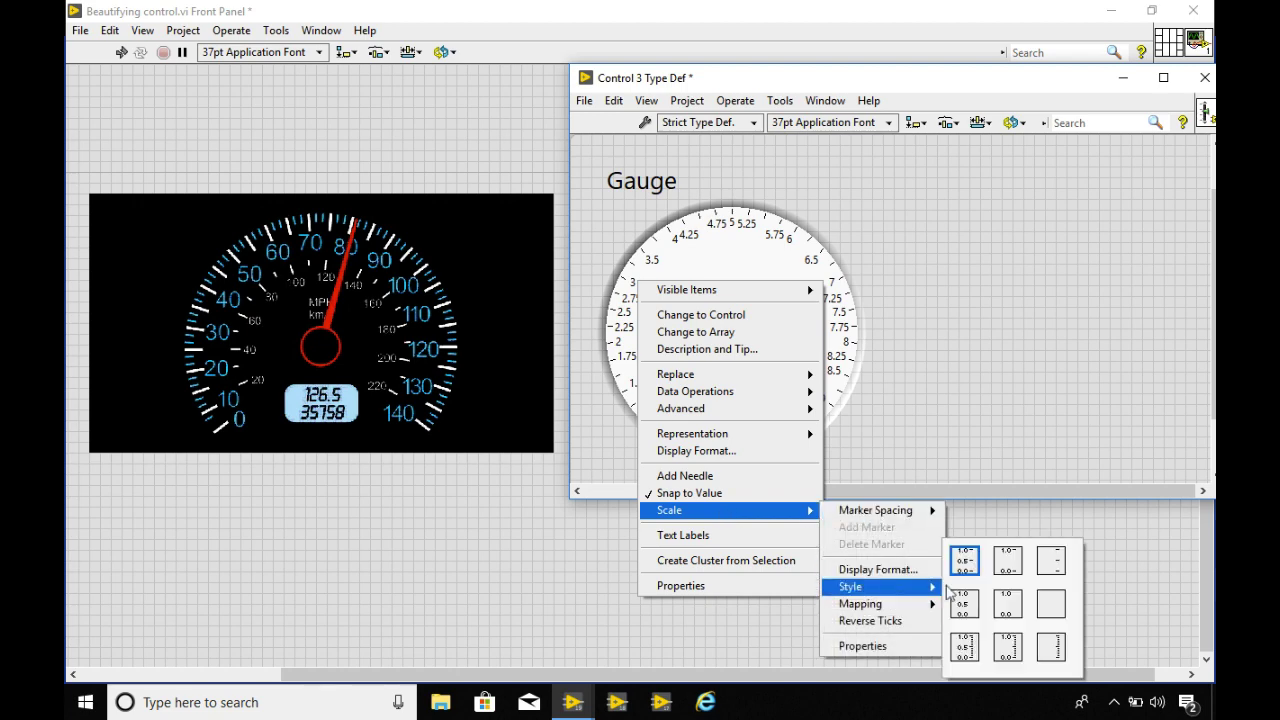
pyautogui.click(968, 649)
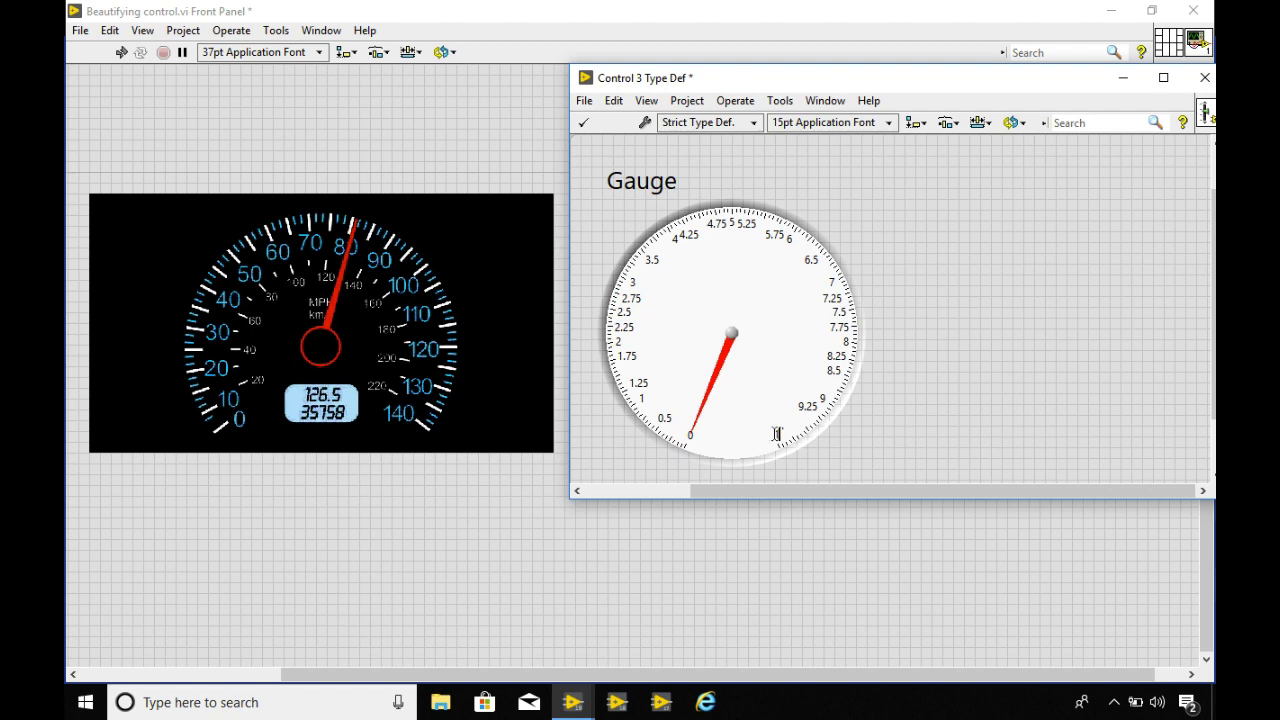
pyautogui.click(902, 448)
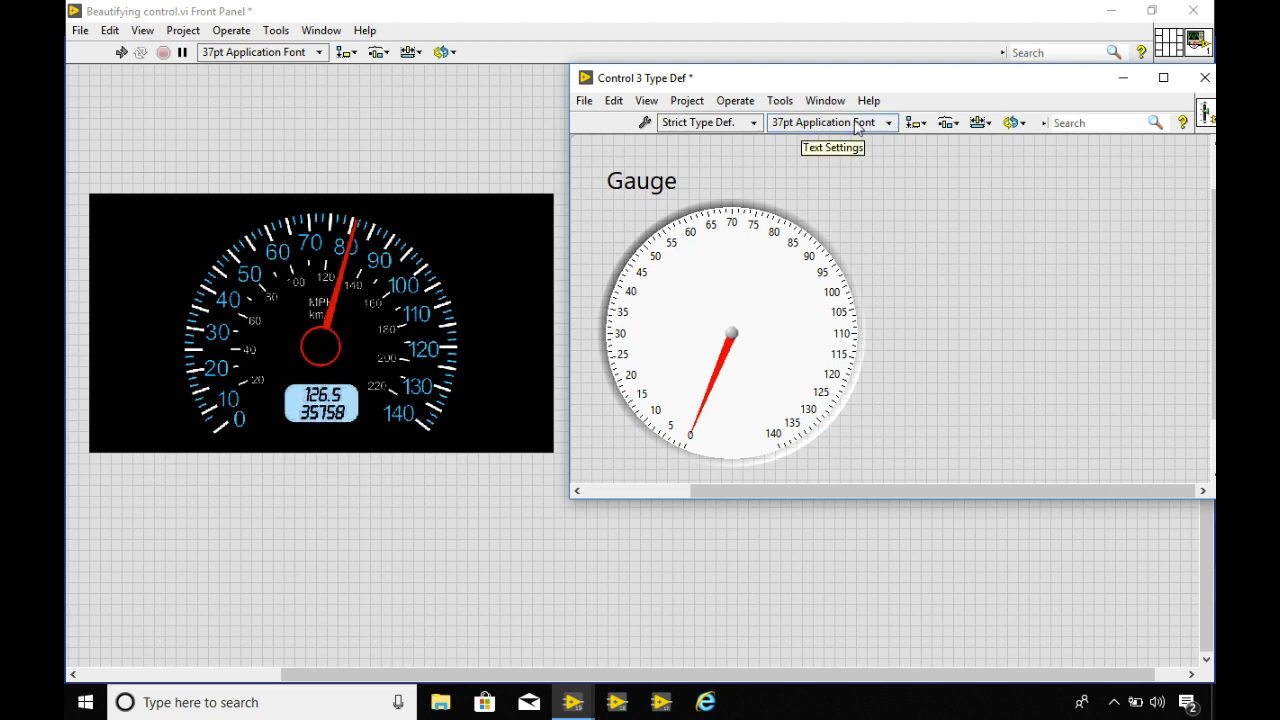
pyautogui.click(694, 450)
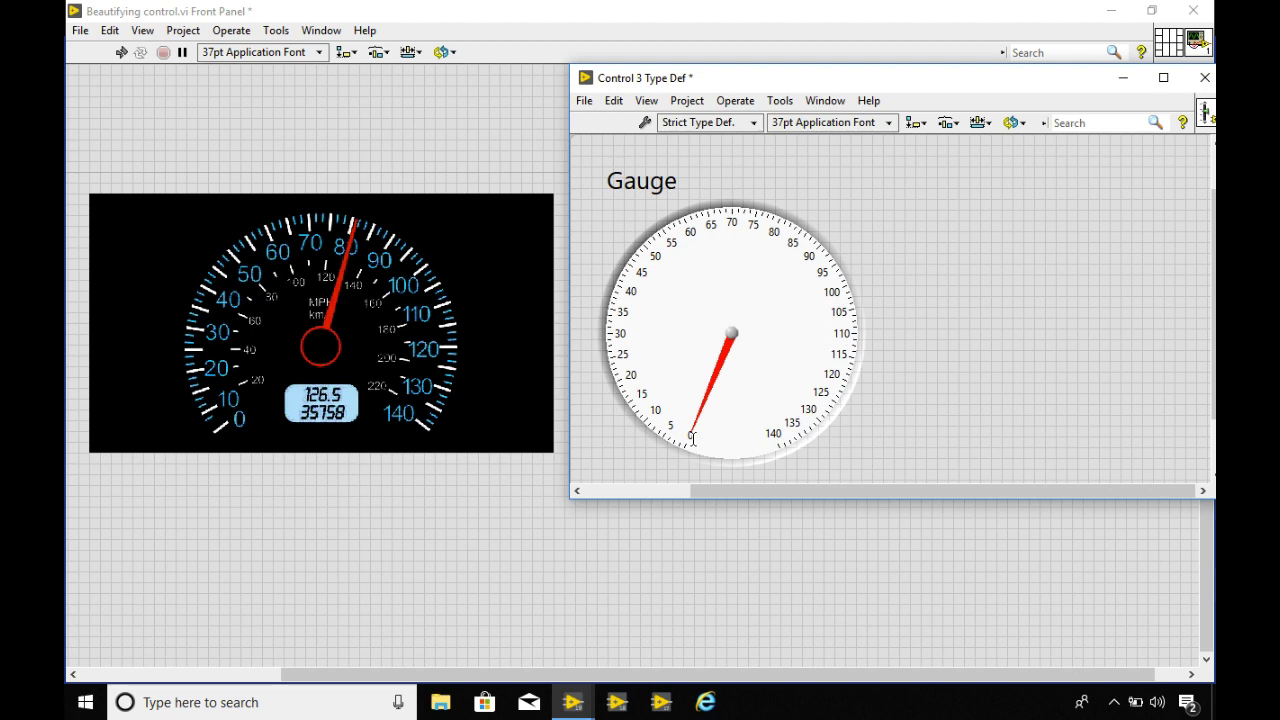
pyautogui.doubleClick(692, 437)
# Set the scale numbers' font size to 24, then 36 pt
pyautogui.click(834, 123)
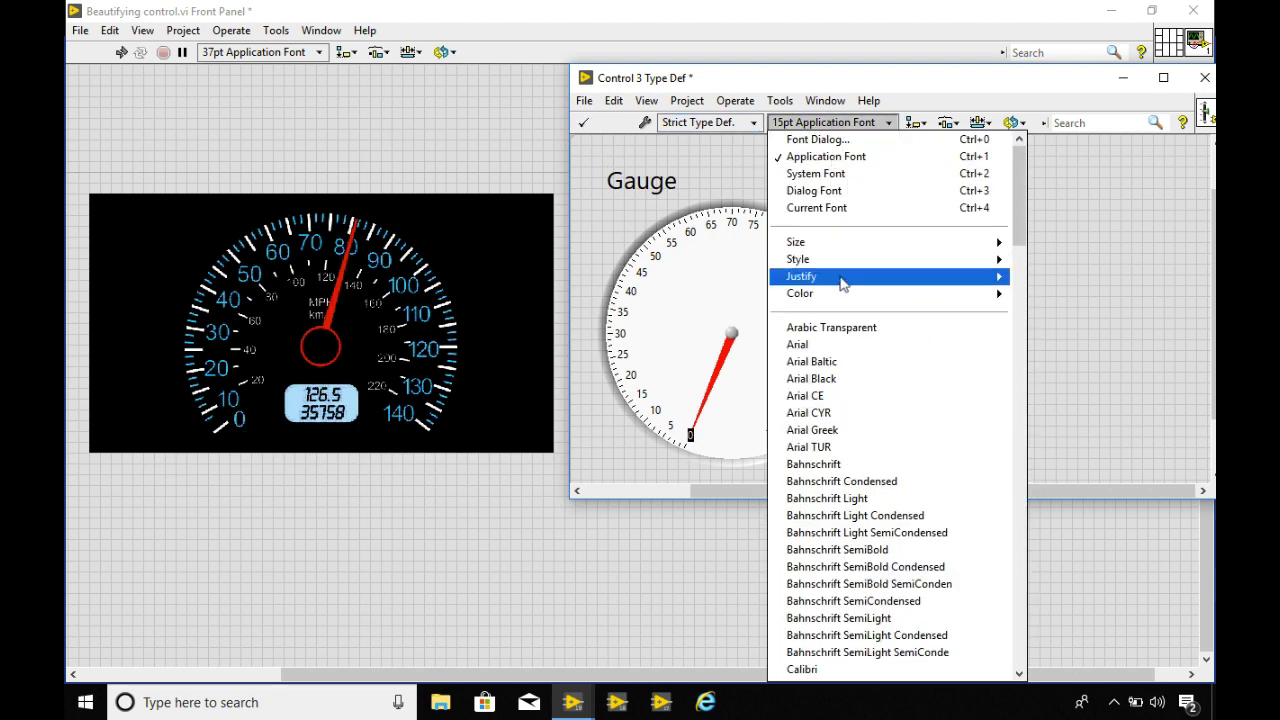
pyautogui.moveTo(871, 243)
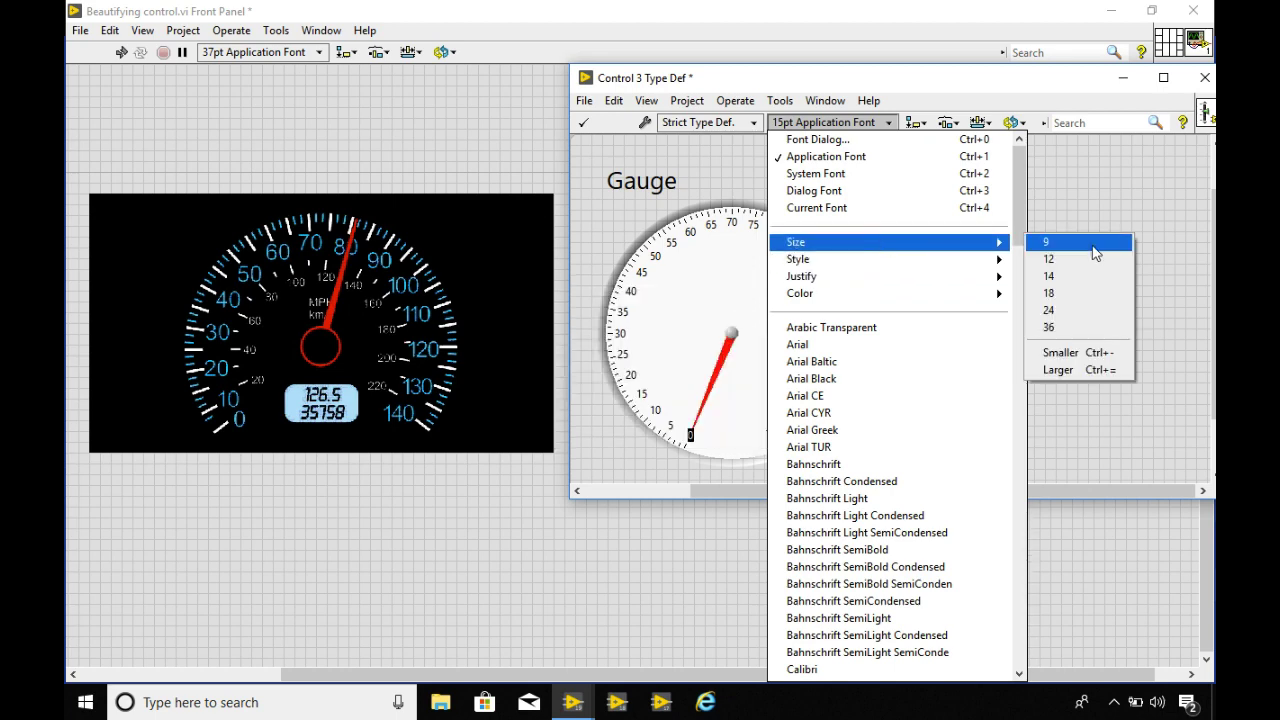
pyautogui.click(1092, 312)
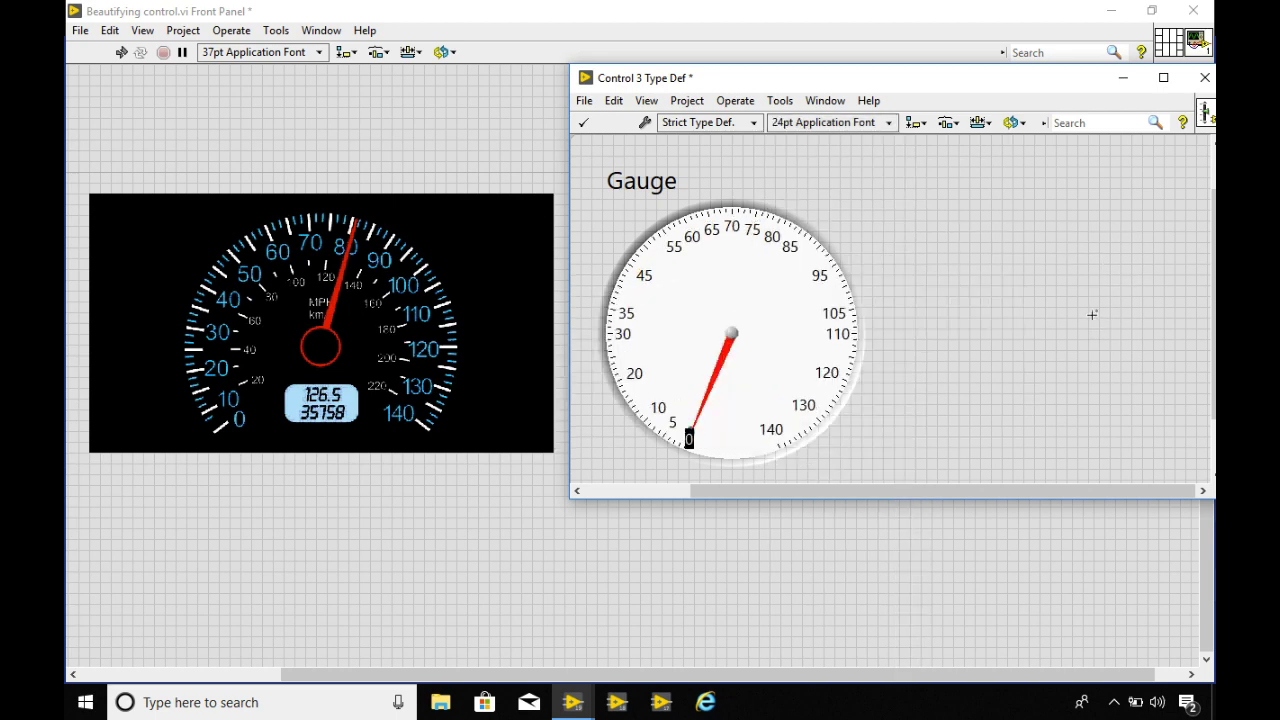
pyautogui.click(822, 124)
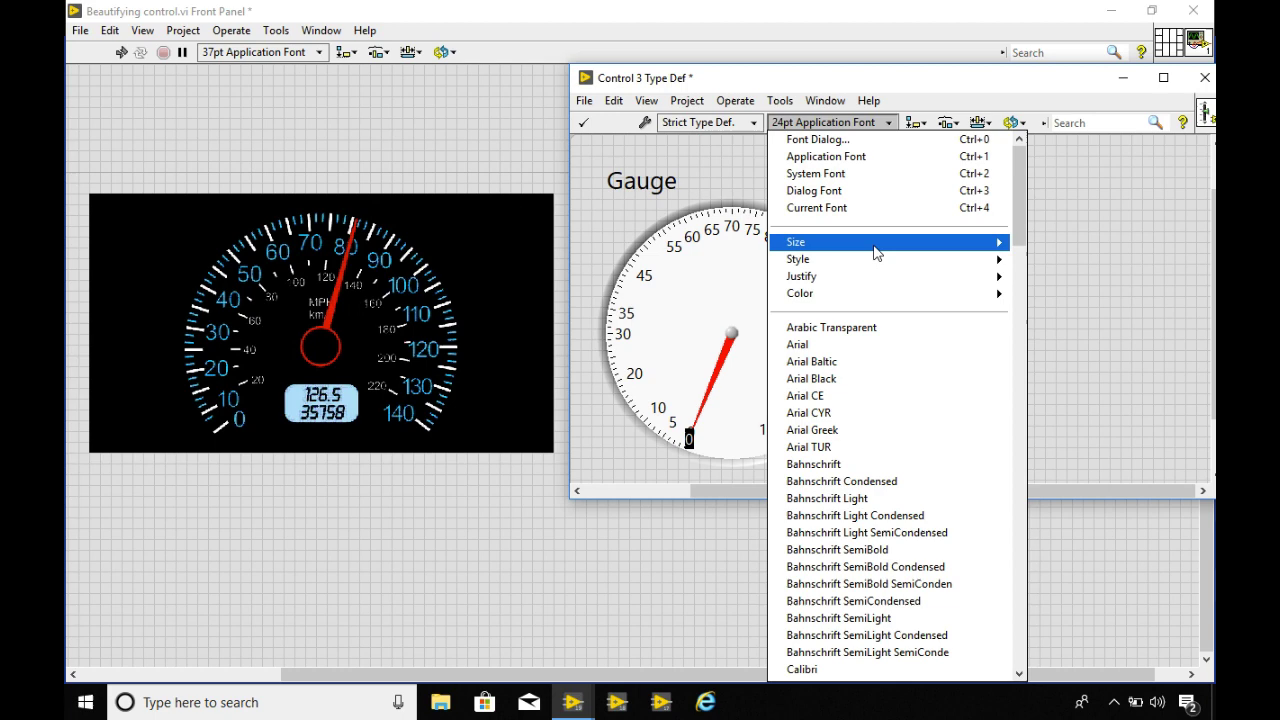
pyautogui.moveTo(875, 252)
pyautogui.click(1040, 329)
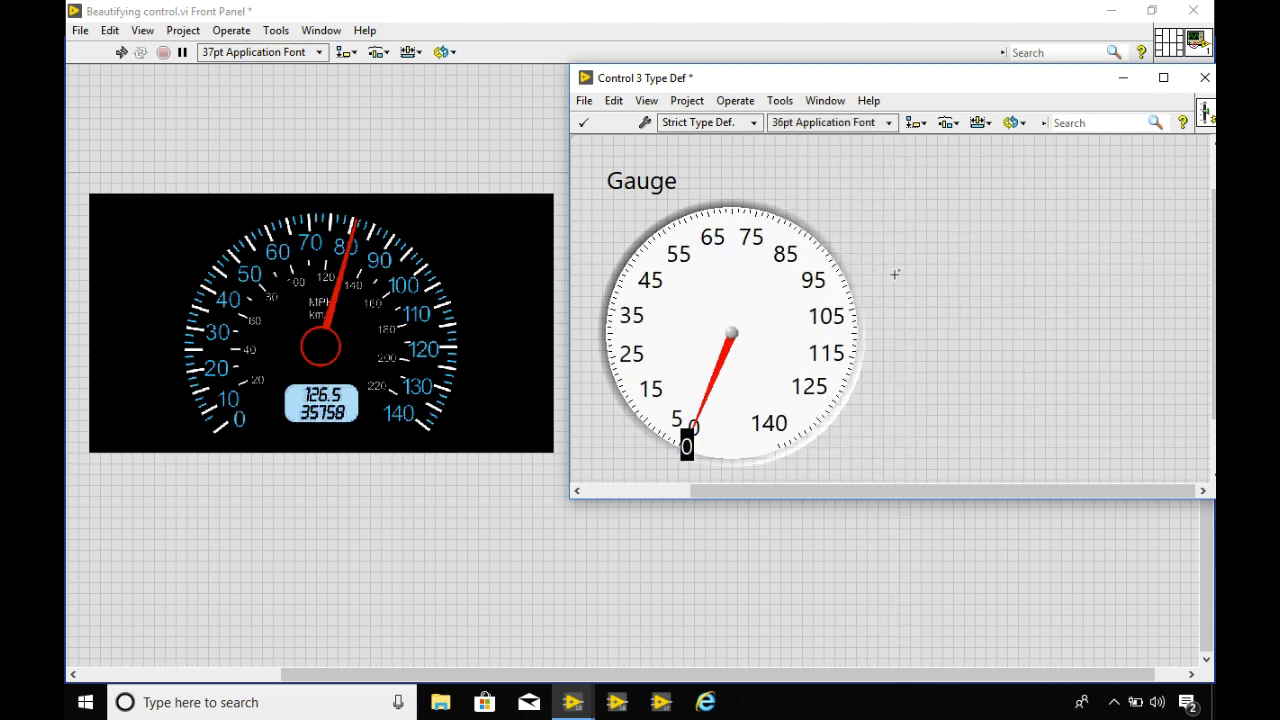
pyautogui.click(895, 273)
# Colour the scale numbers light cyan
pyautogui.doubleClick(689, 425)
pyautogui.click(828, 123)
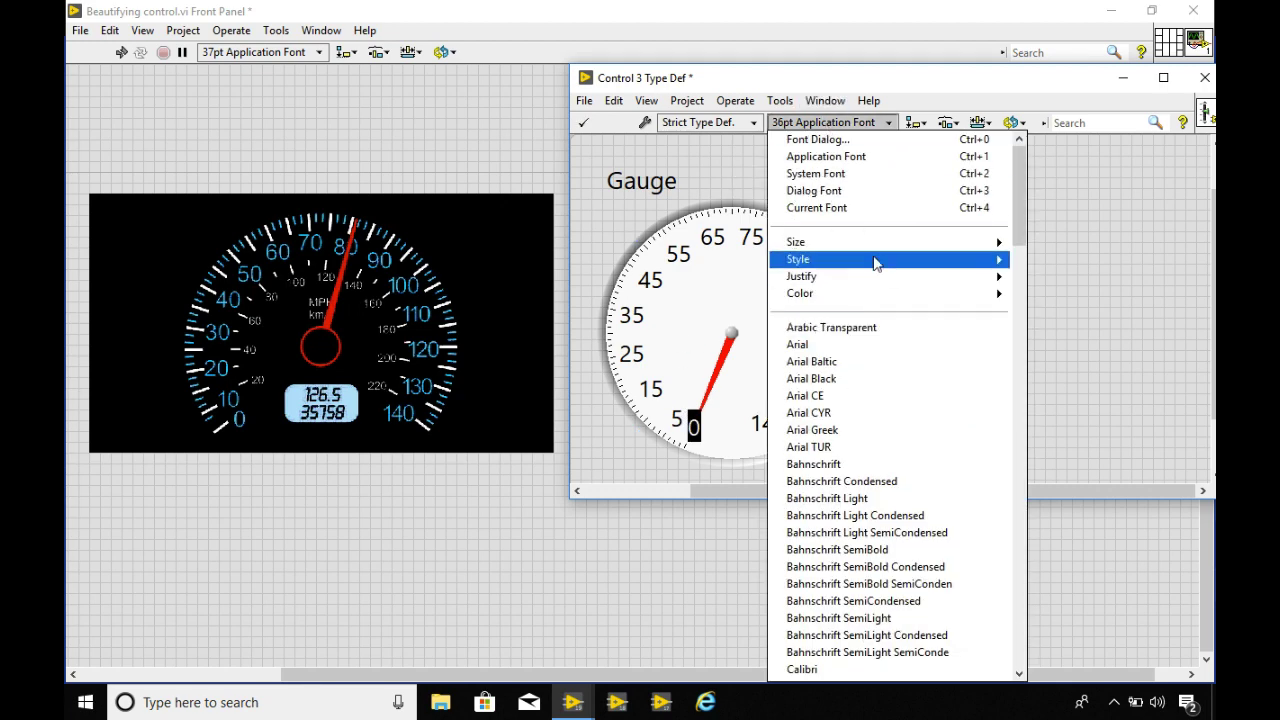
pyautogui.moveTo(883, 246)
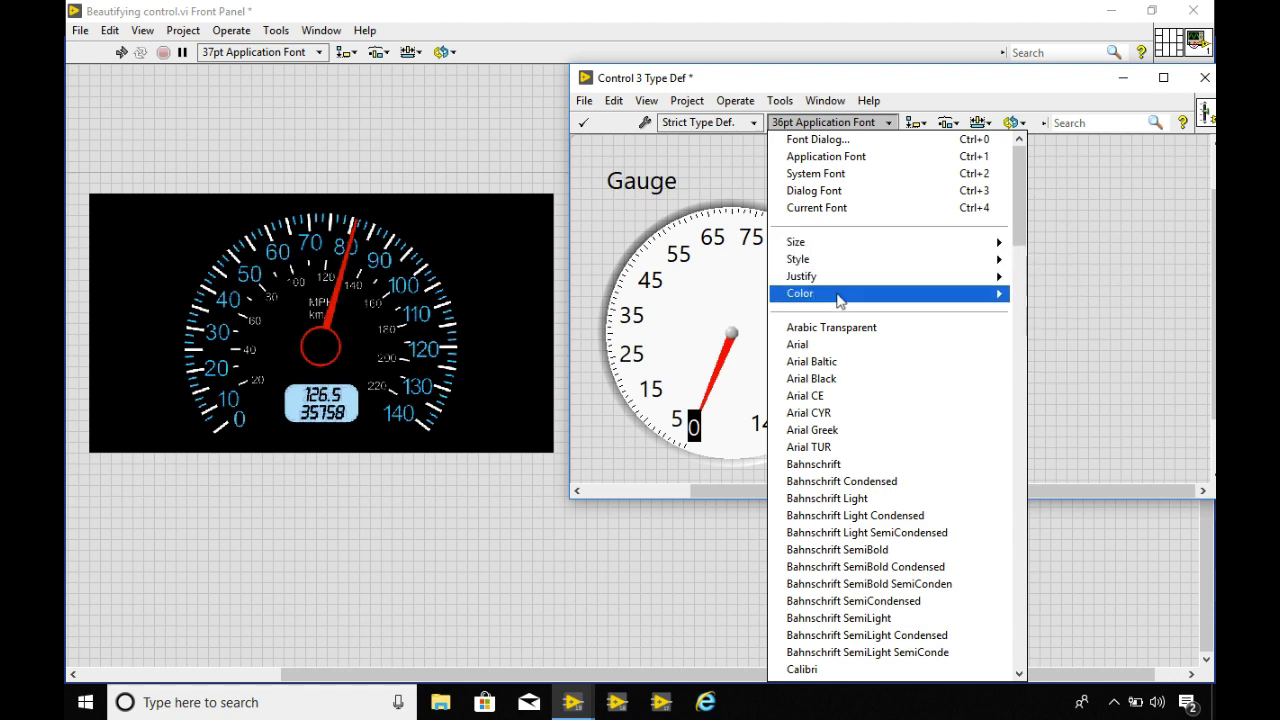
pyautogui.moveTo(845, 298)
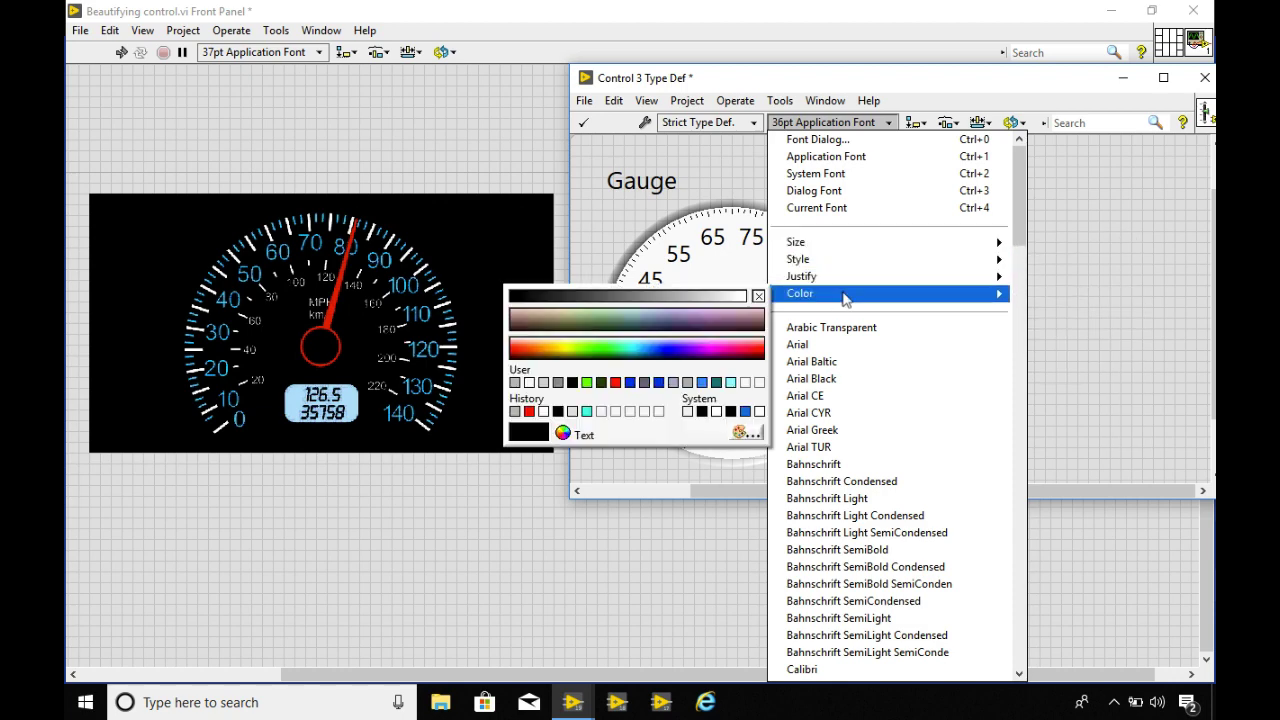
pyautogui.click(729, 387)
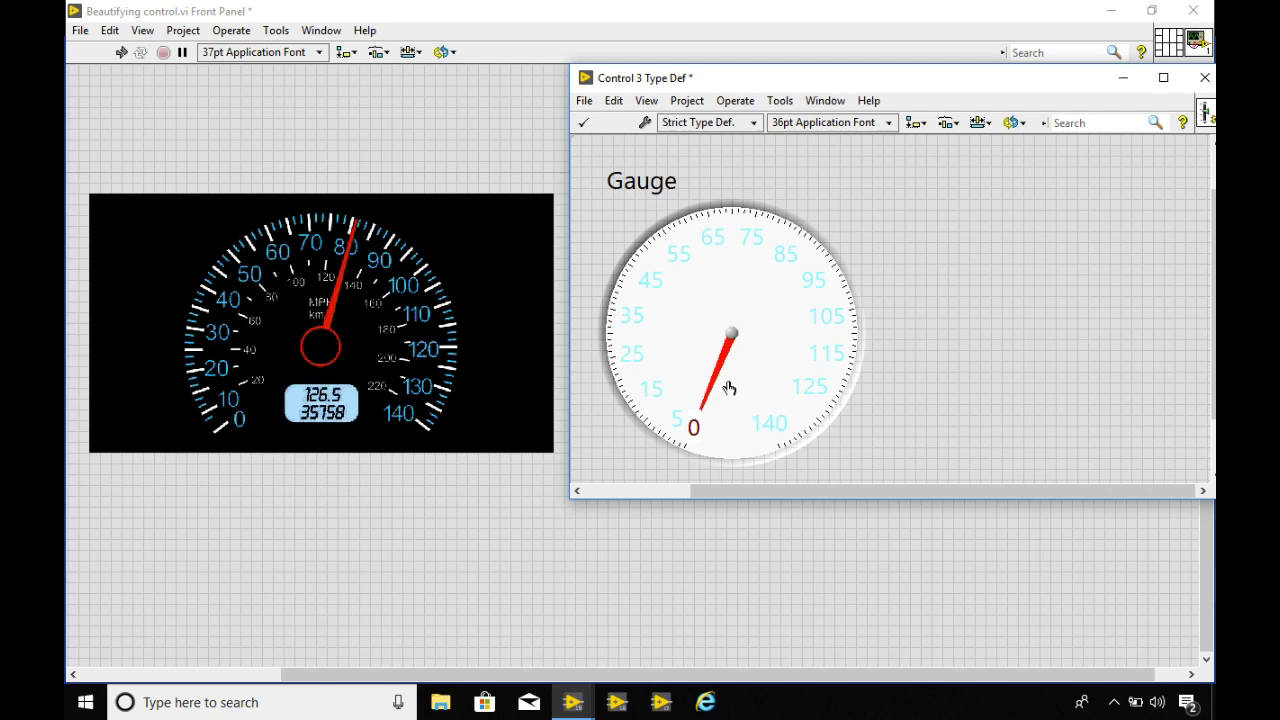
# Commit the cyan label edit and show the floating Tools palette
pyautogui.click(1009, 295)
pyautogui.click(645, 102)
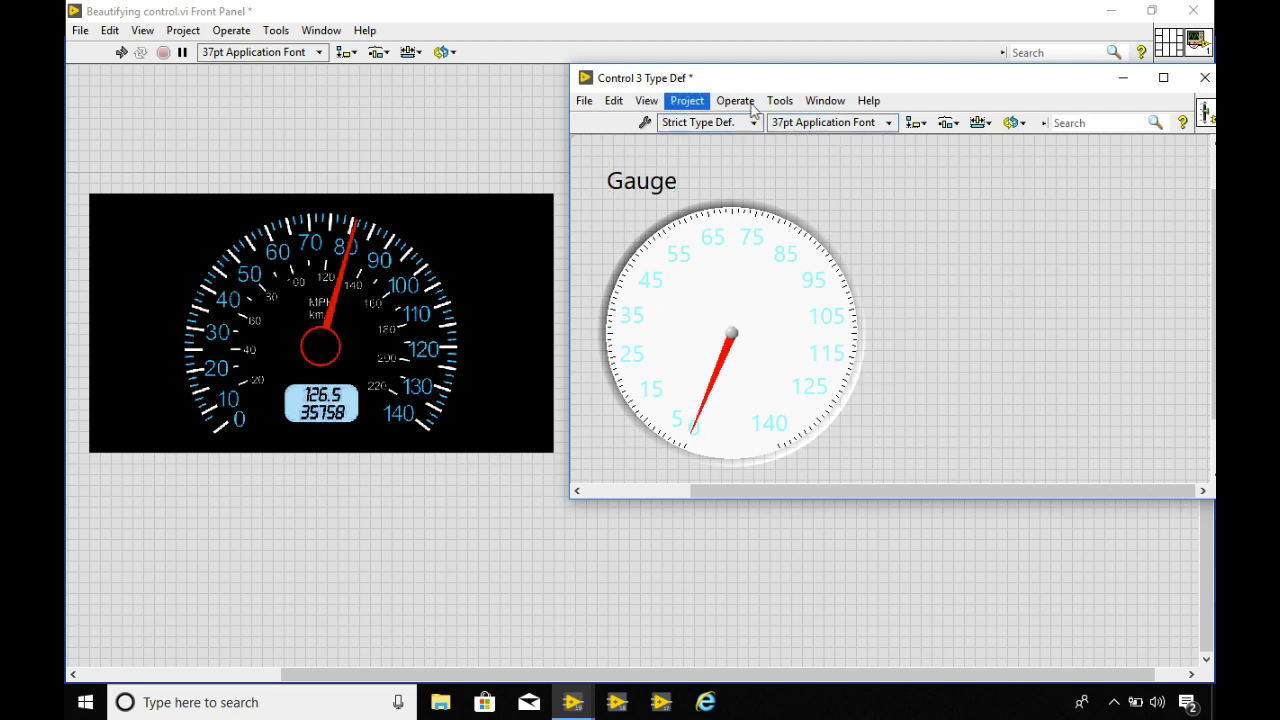
pyautogui.click(845, 123)
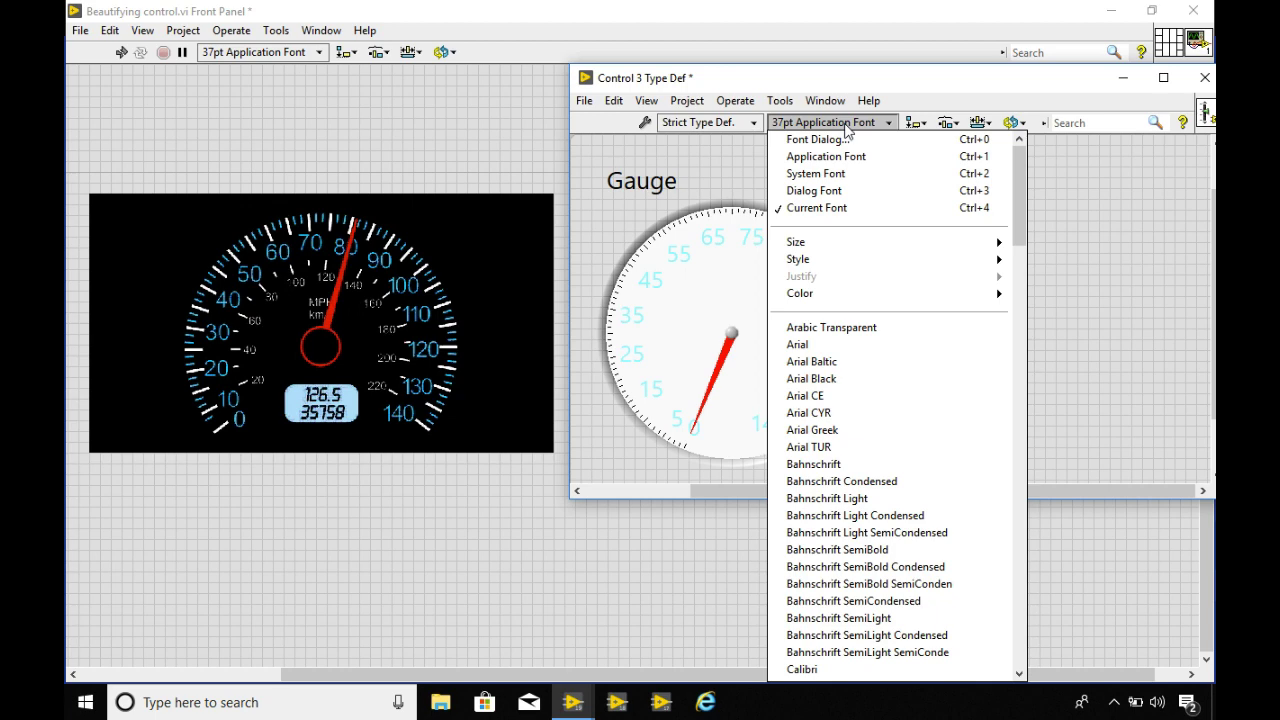
pyautogui.click(646, 101)
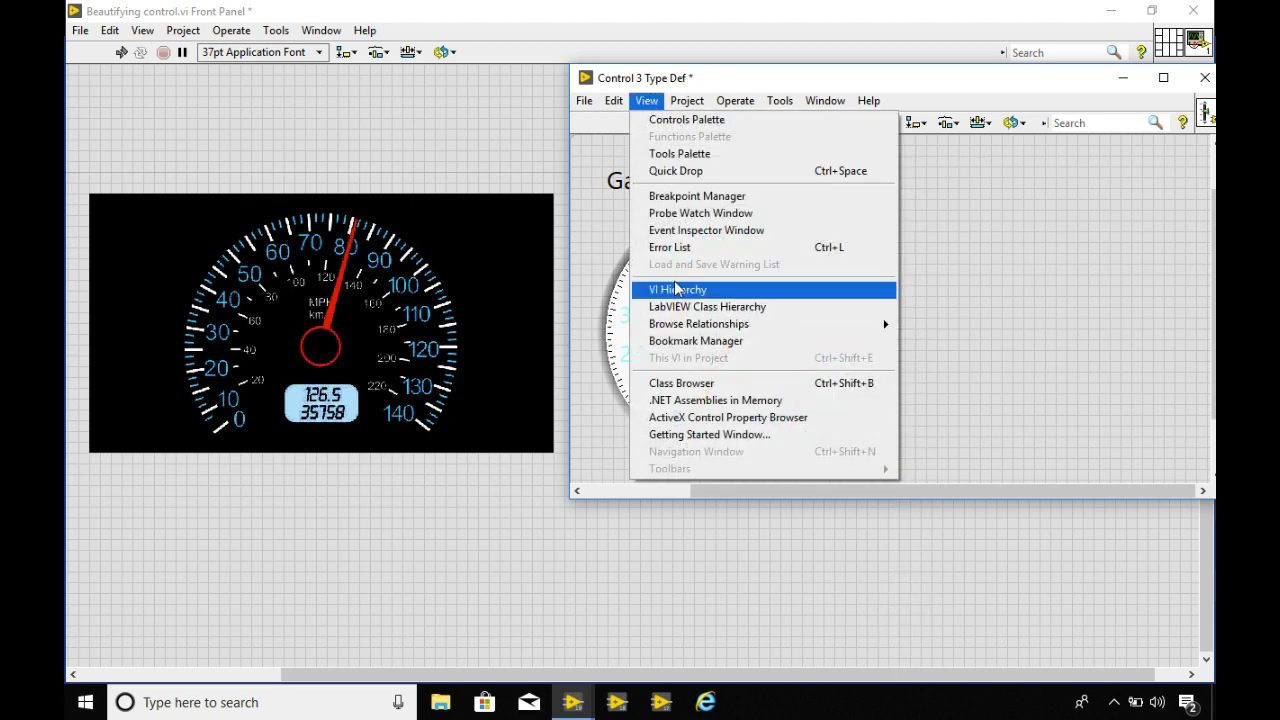
pyautogui.click(682, 154)
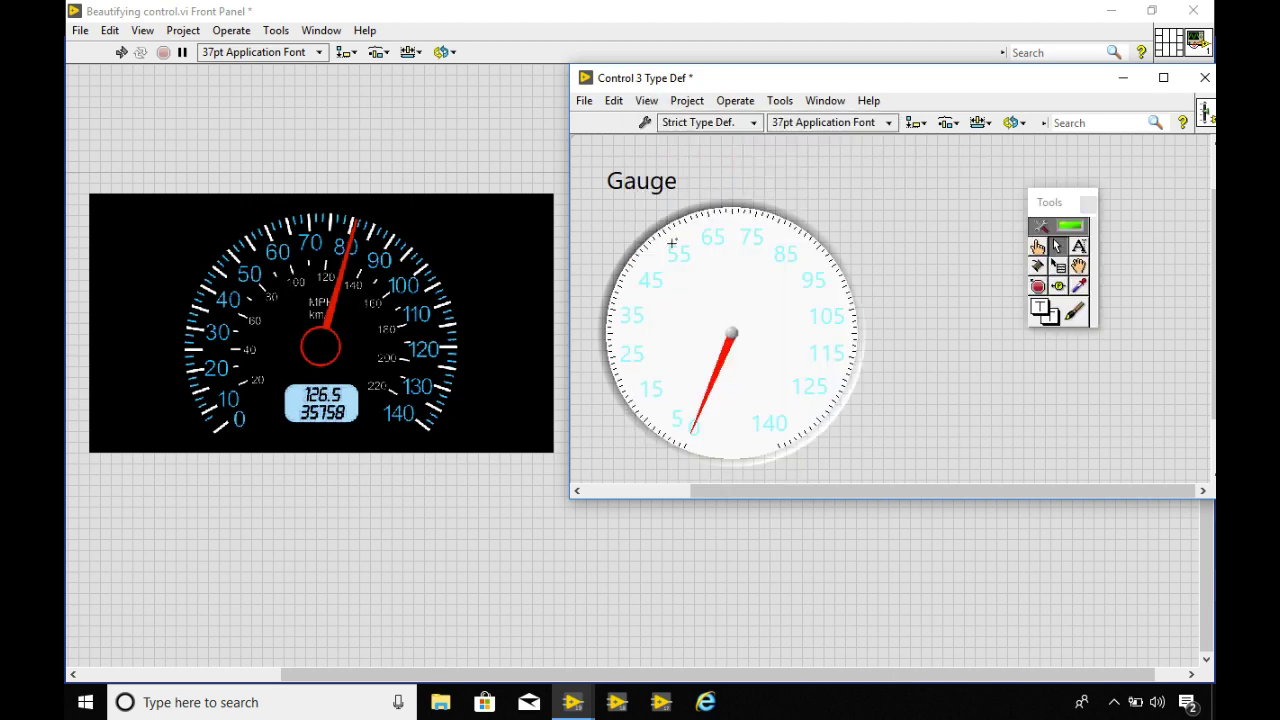
# Try painting the gauge face light cyan with the Set Color tool, then undo it
pyautogui.click(672, 243)
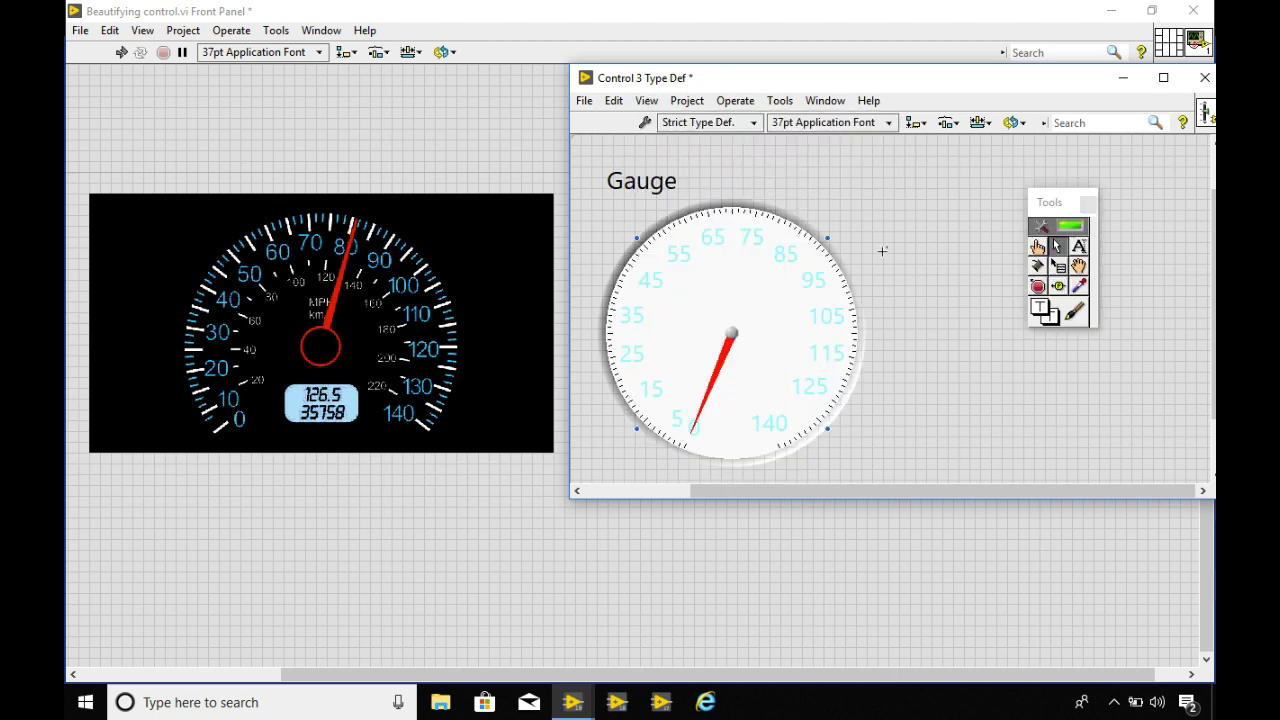
pyautogui.click(1077, 314)
pyautogui.click(1040, 310)
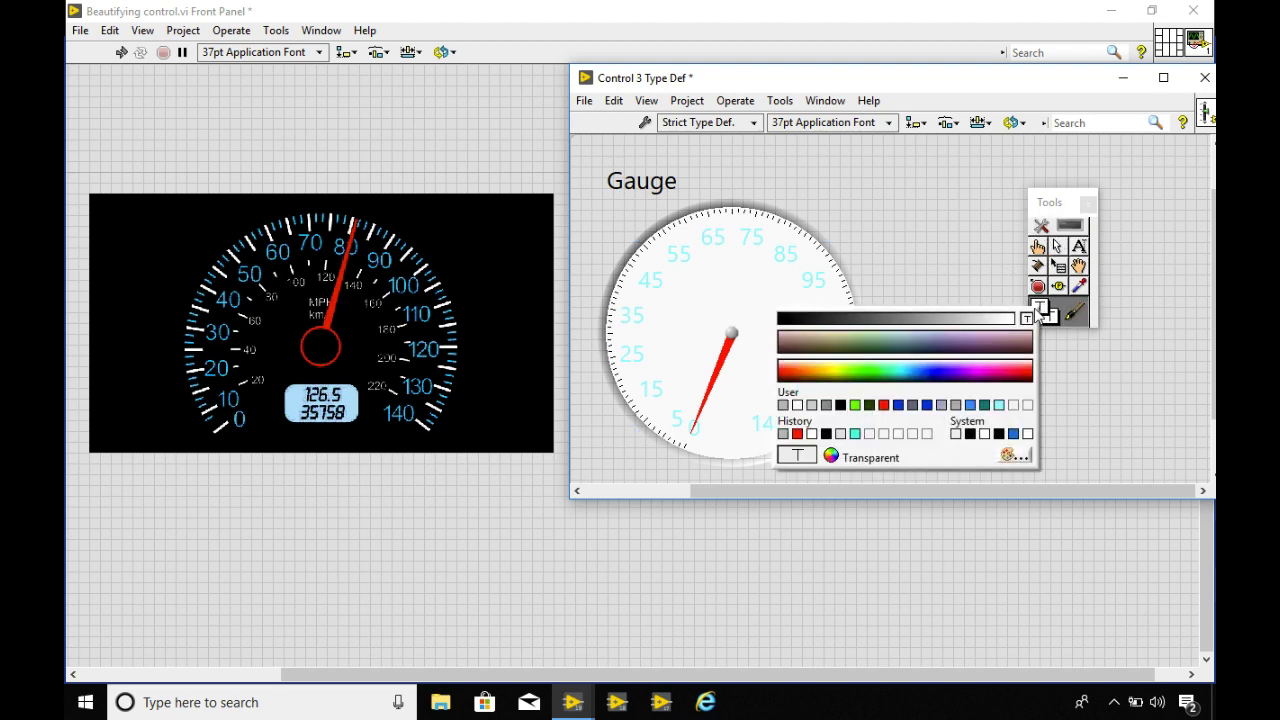
pyautogui.click(999, 404)
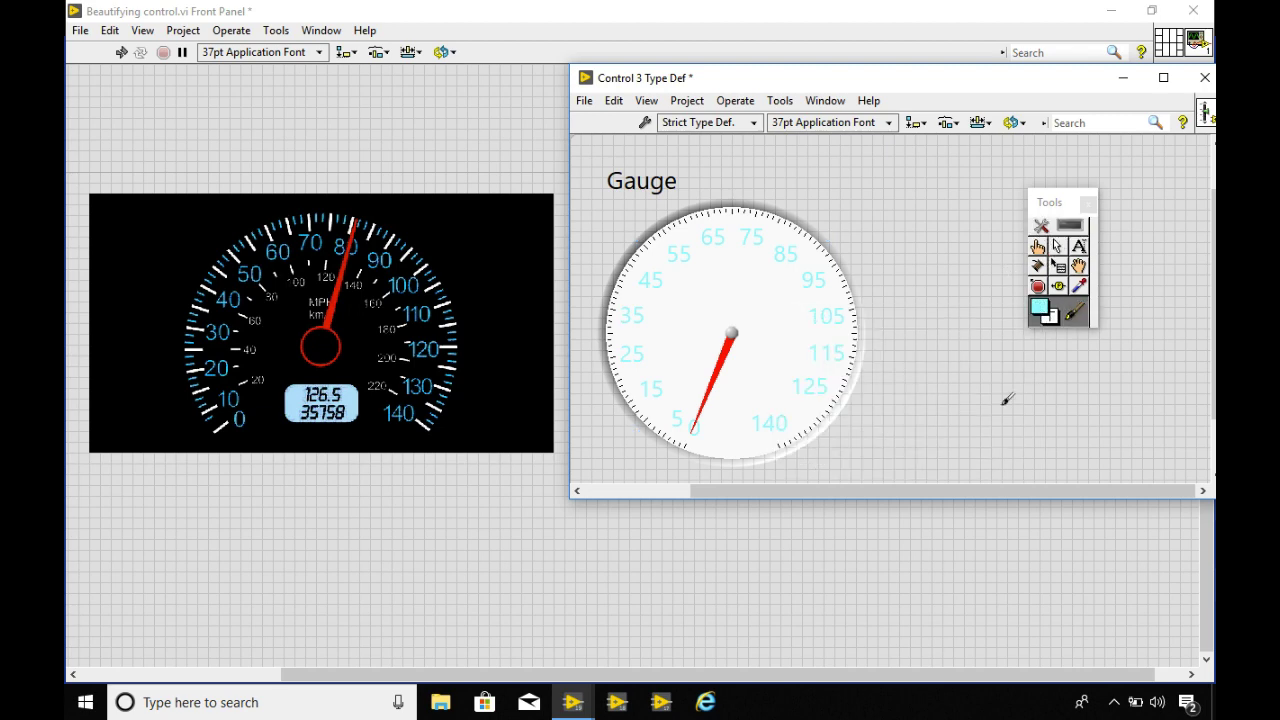
pyautogui.click(617, 313)
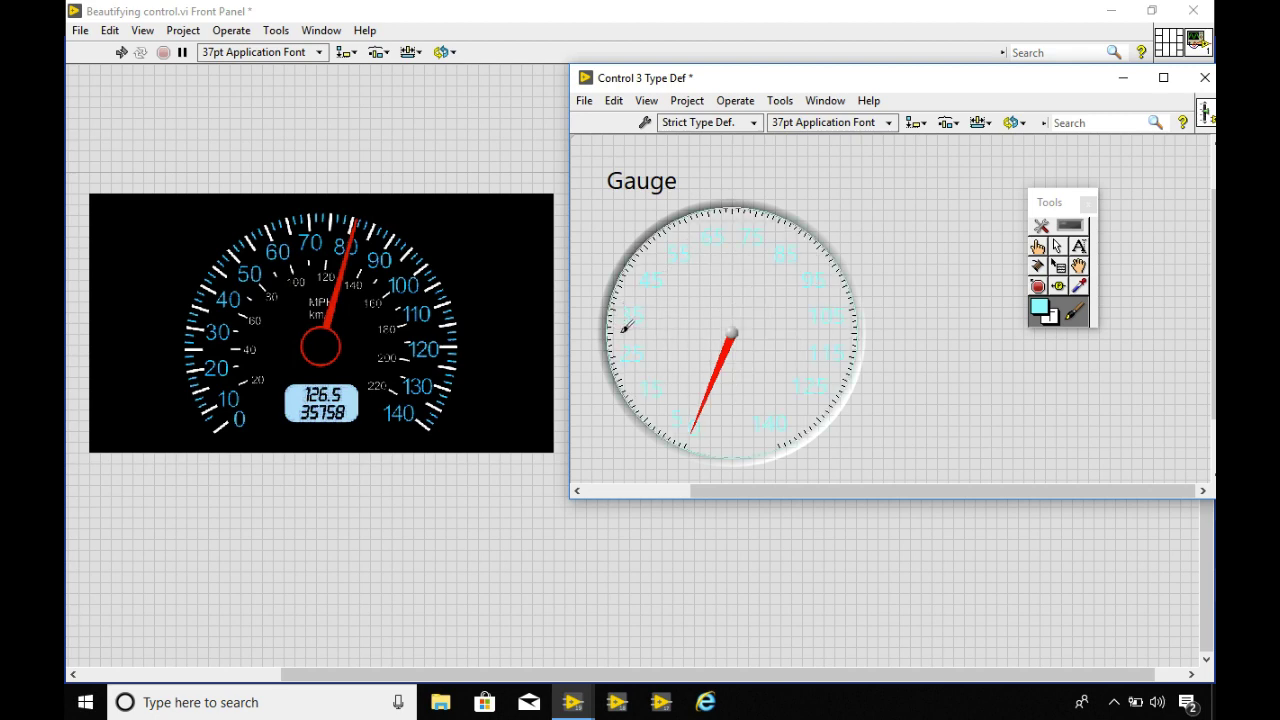
pyautogui.hotkey('ctrl', 'z')
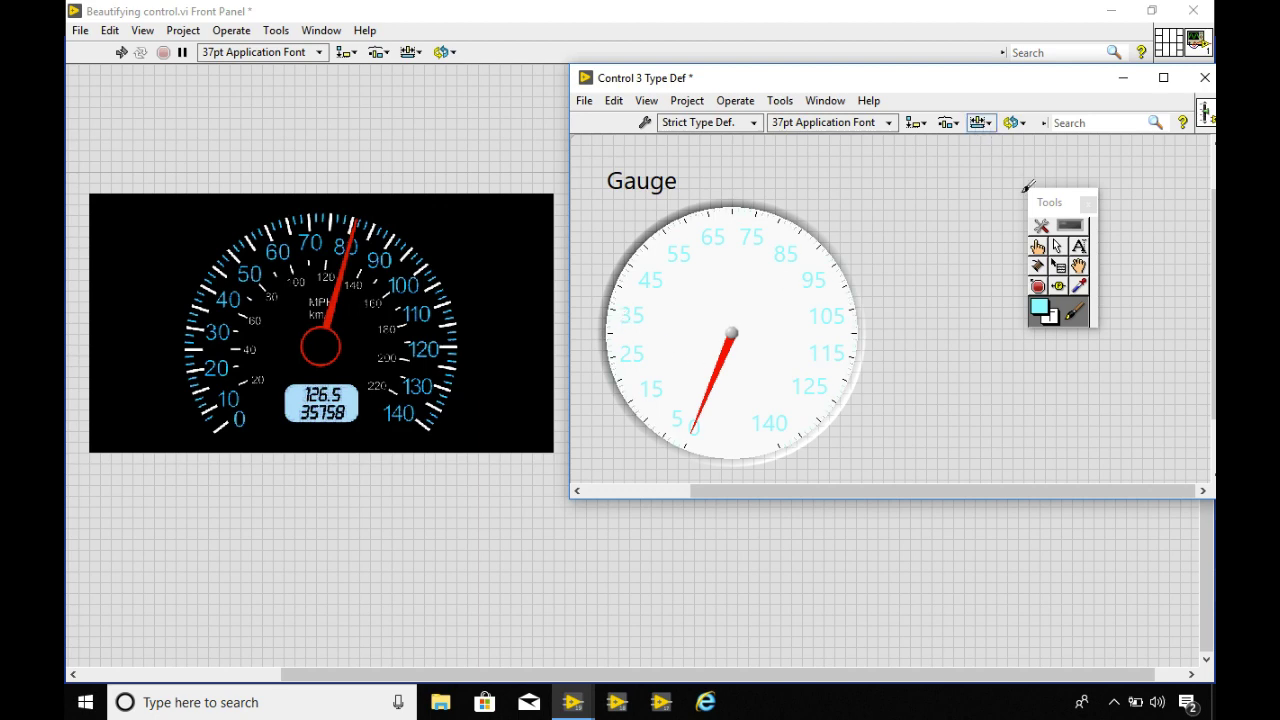
pyautogui.click(1040, 226)
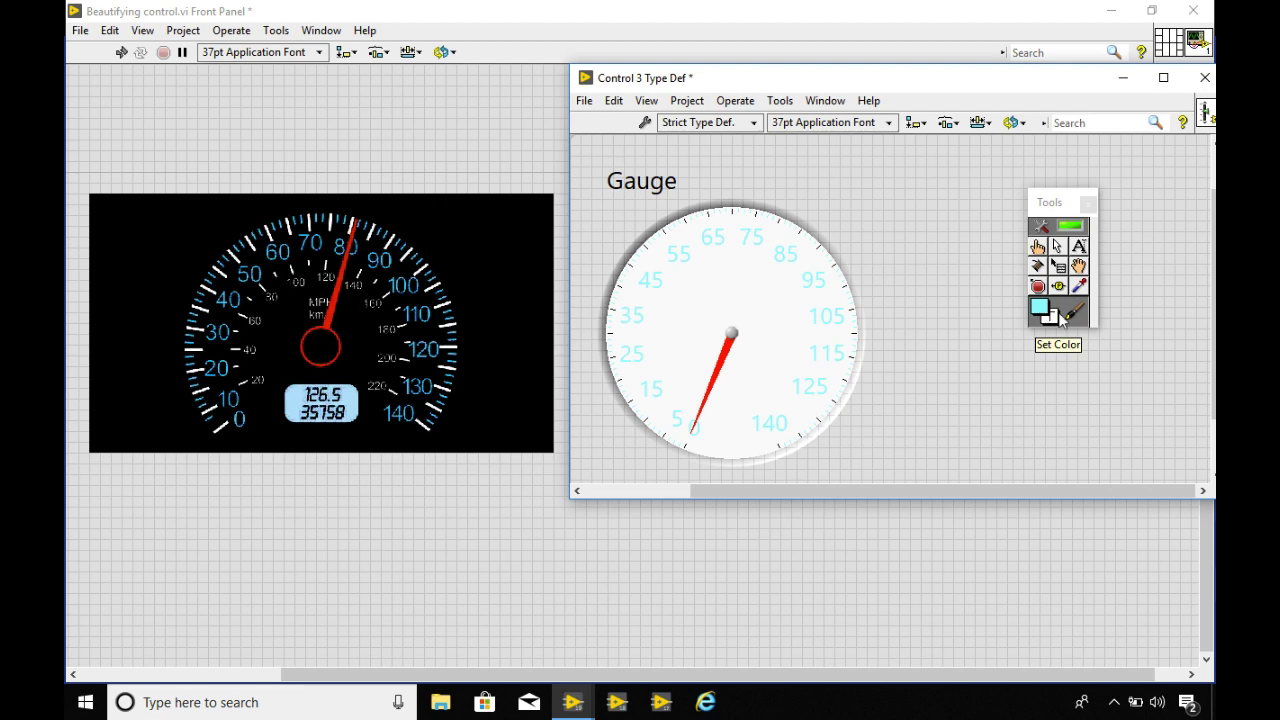
# Make the gauge's bezel shadow and pivot knob transparent
pyautogui.click(1057, 314)
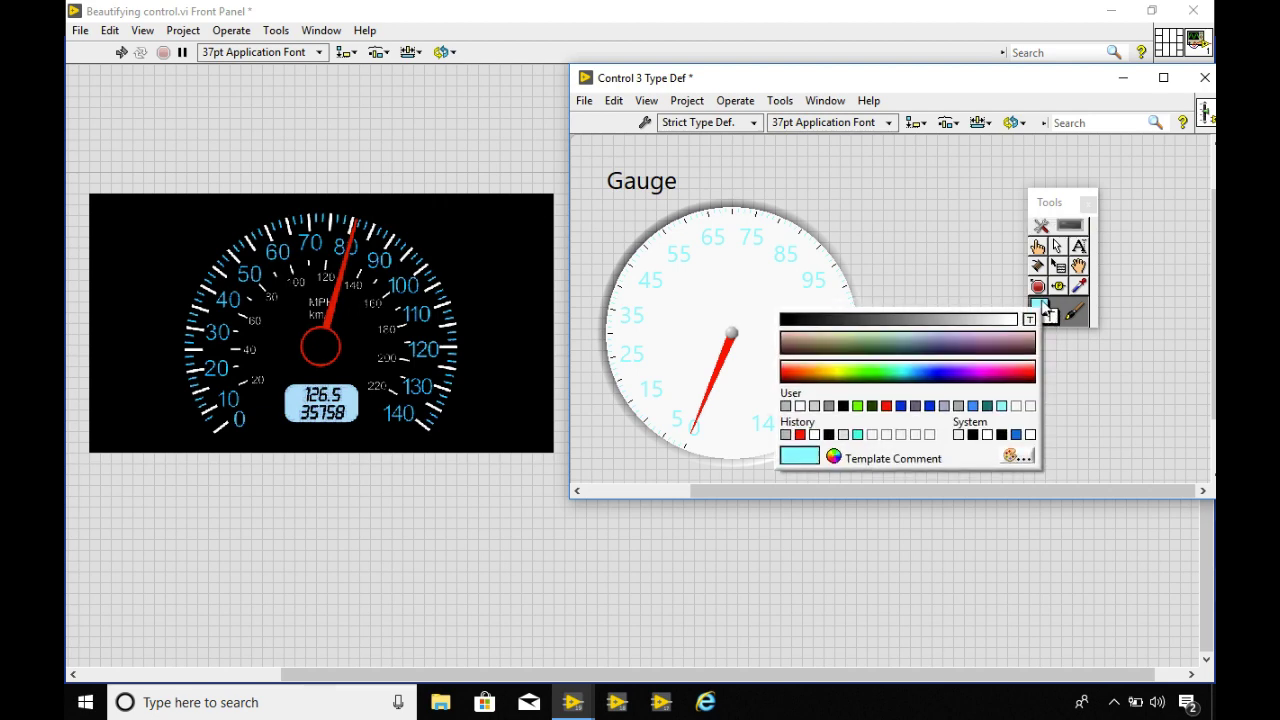
pyautogui.click(1028, 308)
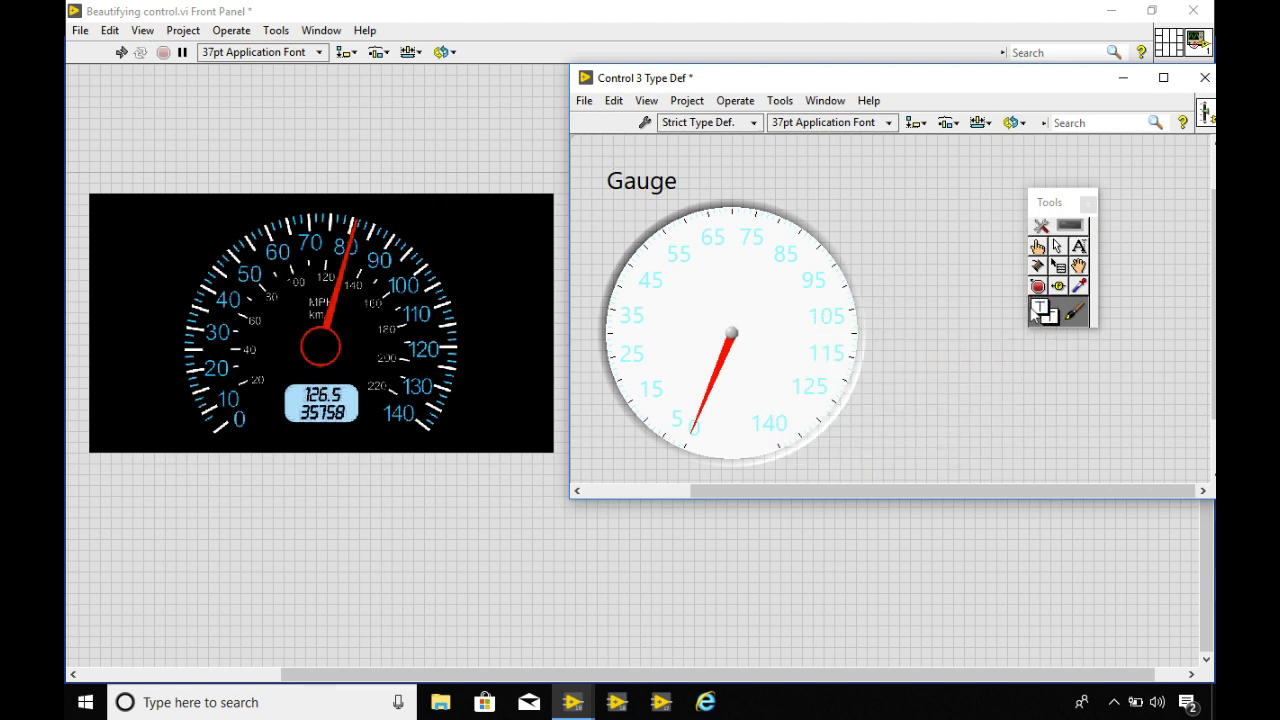
pyautogui.click(613, 289)
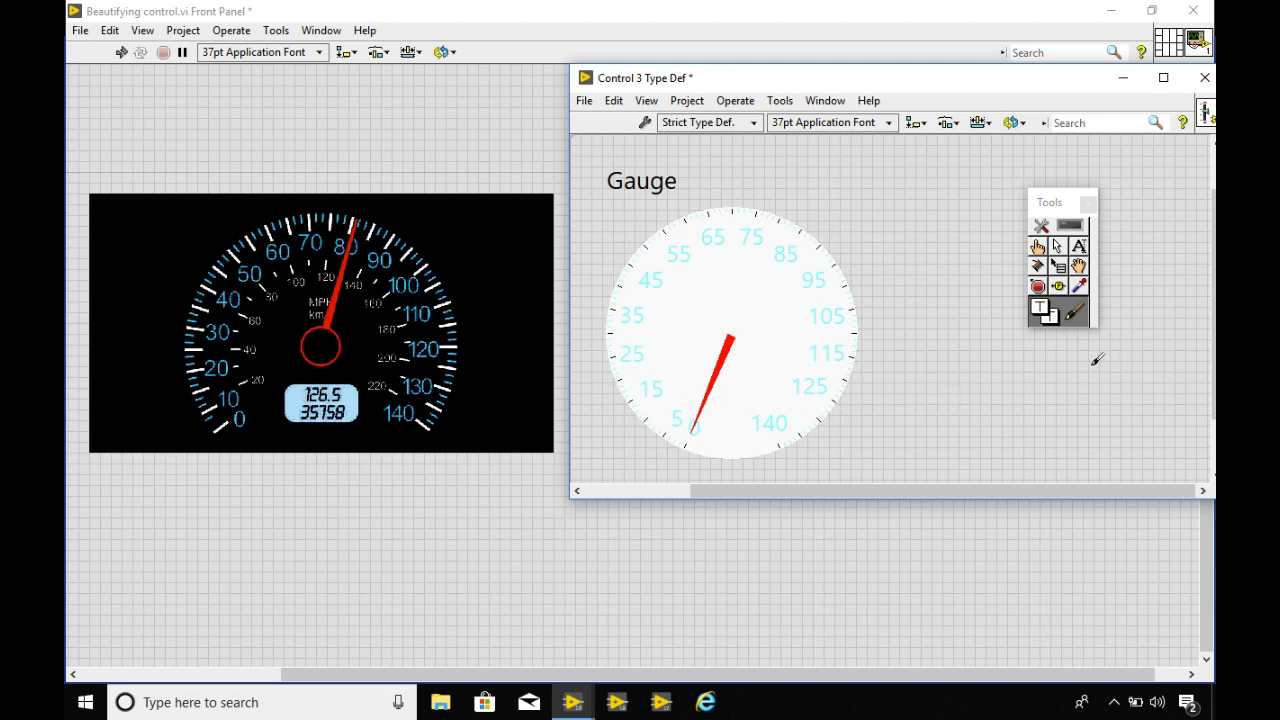
pyautogui.click(1041, 229)
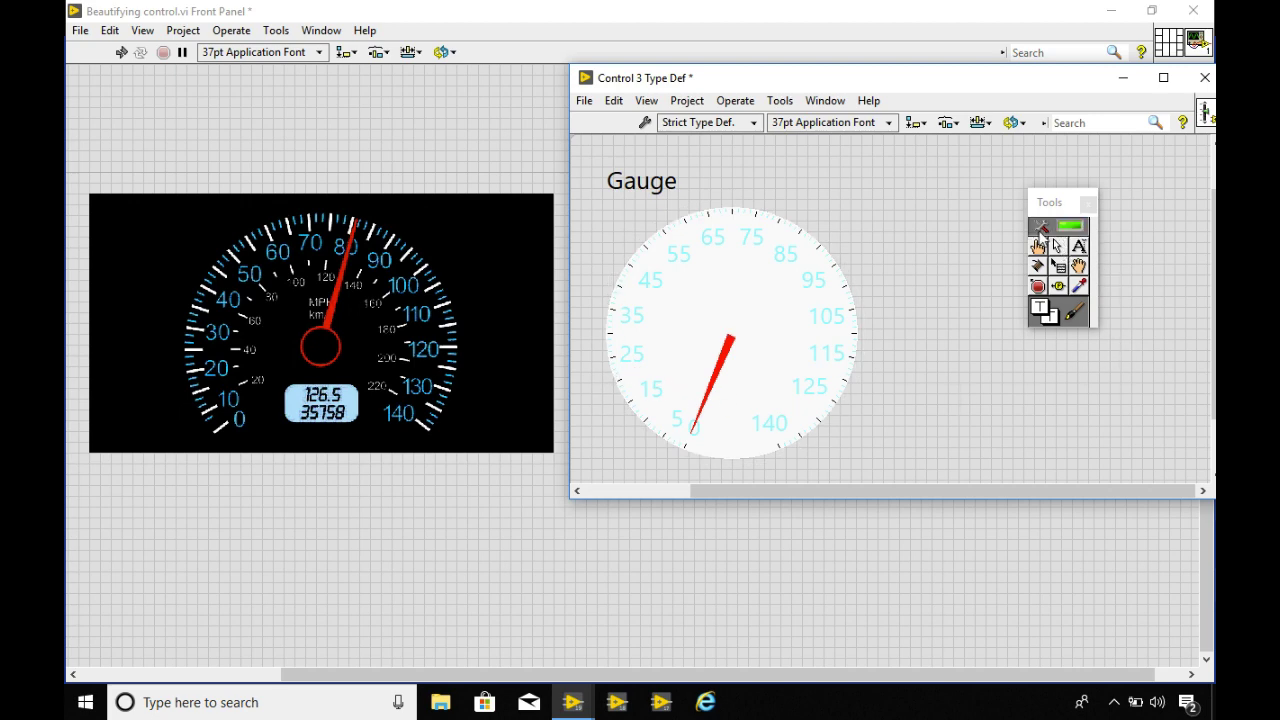
# Paint the gauge face solid black
pyautogui.click(1043, 312)
pyautogui.click(832, 428)
pyautogui.click(775, 330)
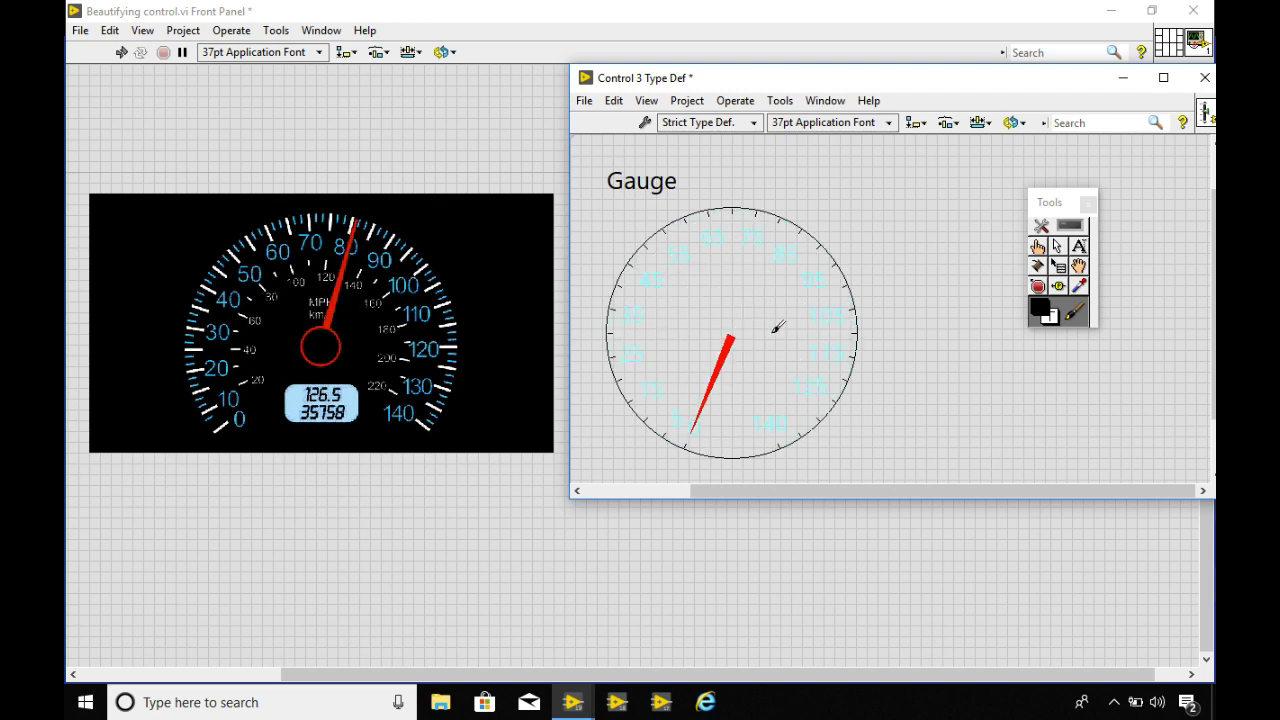
pyautogui.hotkey('ctrl', 'z')
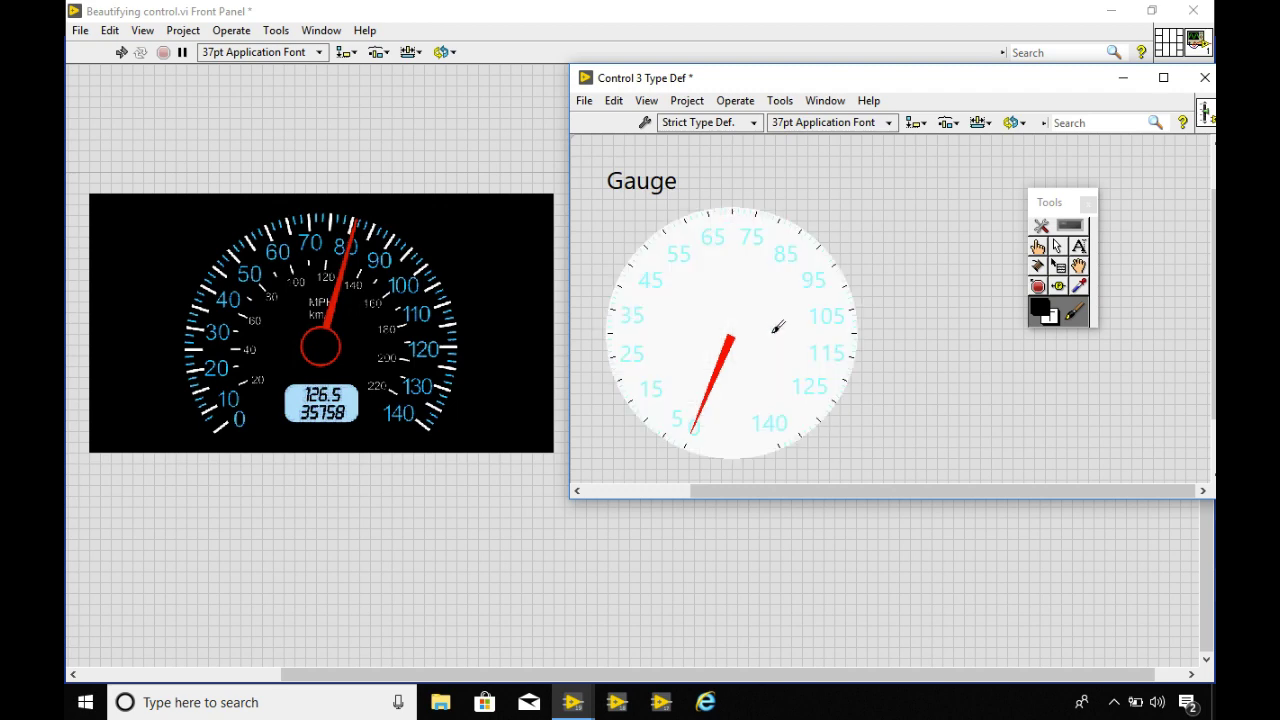
pyautogui.click(1058, 314)
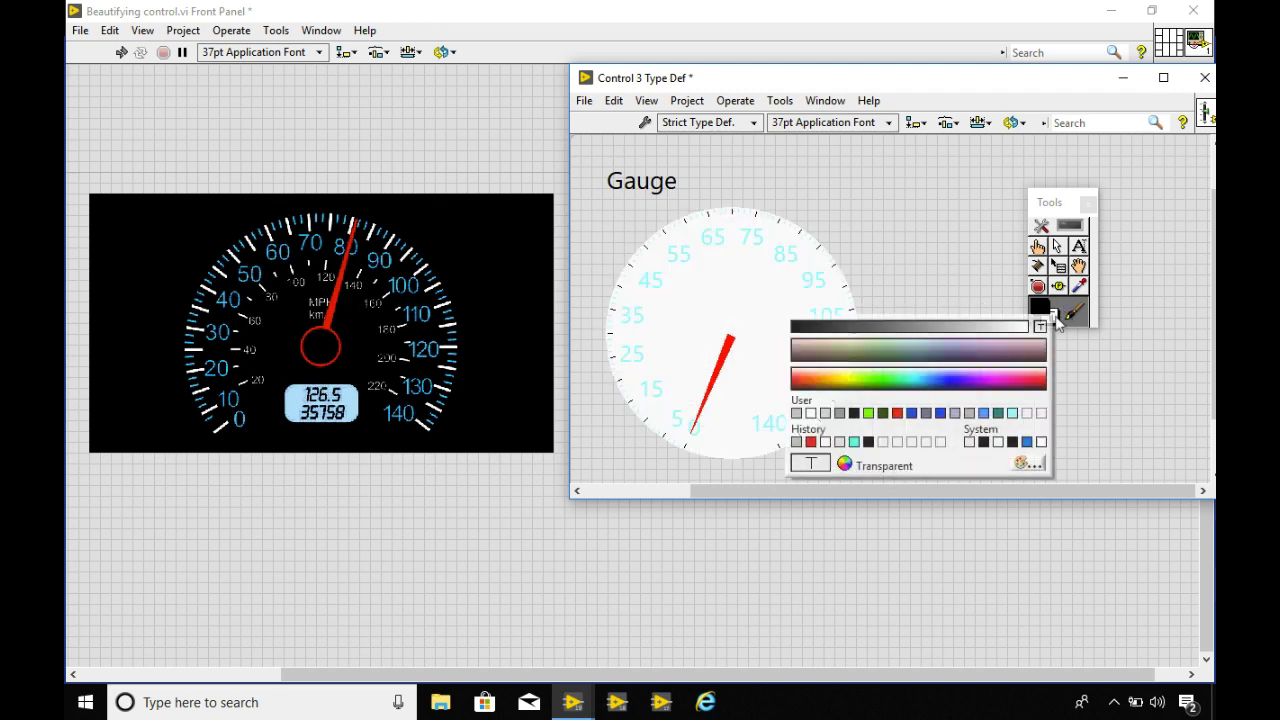
pyautogui.click(855, 414)
pyautogui.click(757, 326)
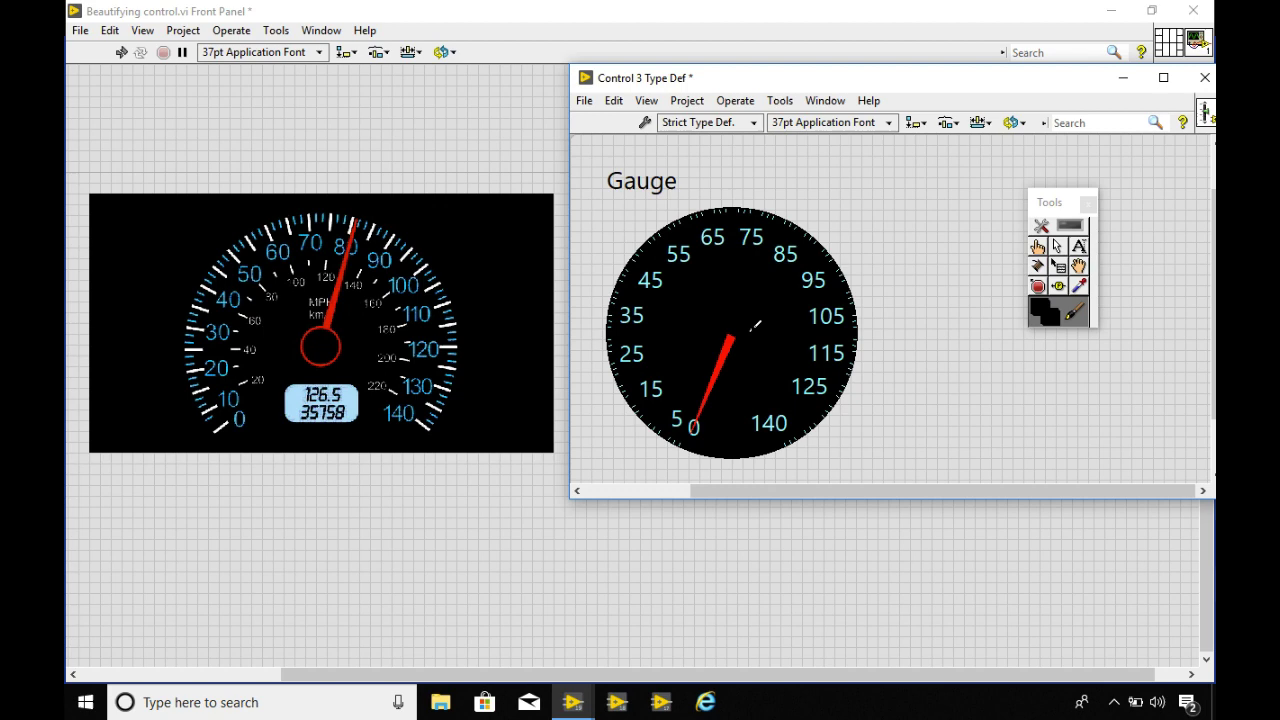
pyautogui.click(1045, 227)
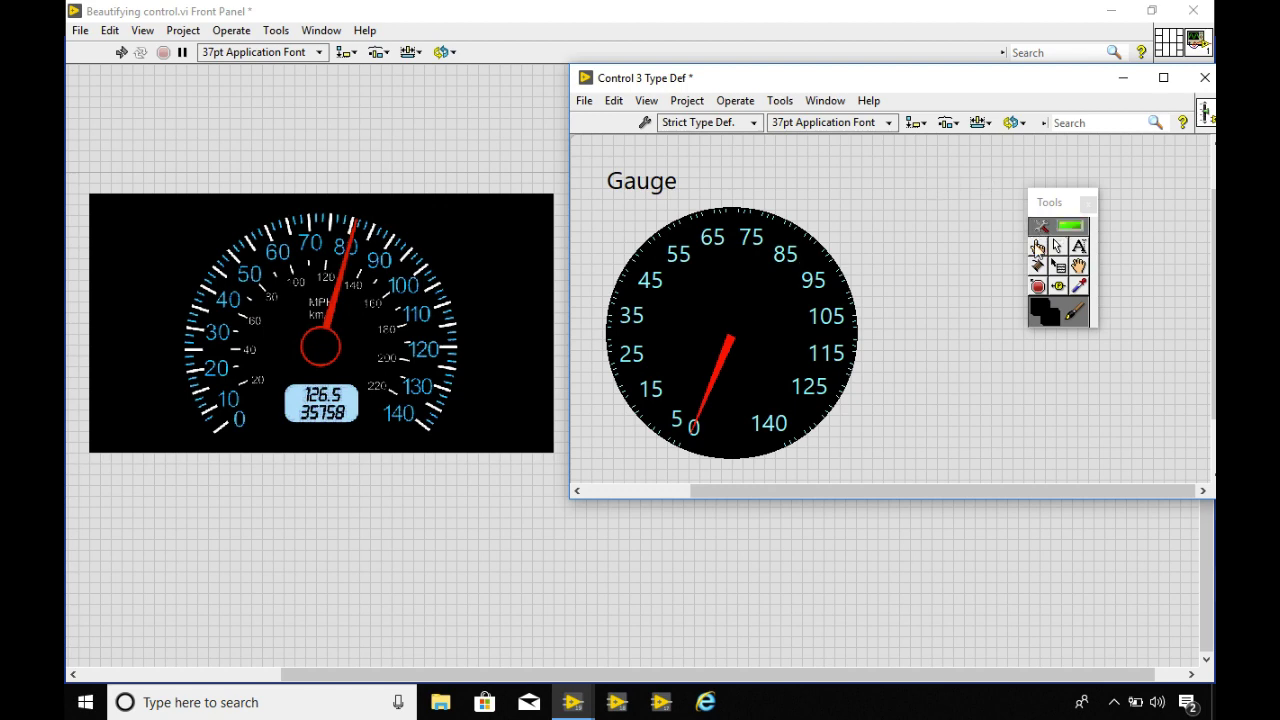
# Switch the gauge scale to a style with tick marks around the dial rim
pyautogui.rightClick(838, 404)
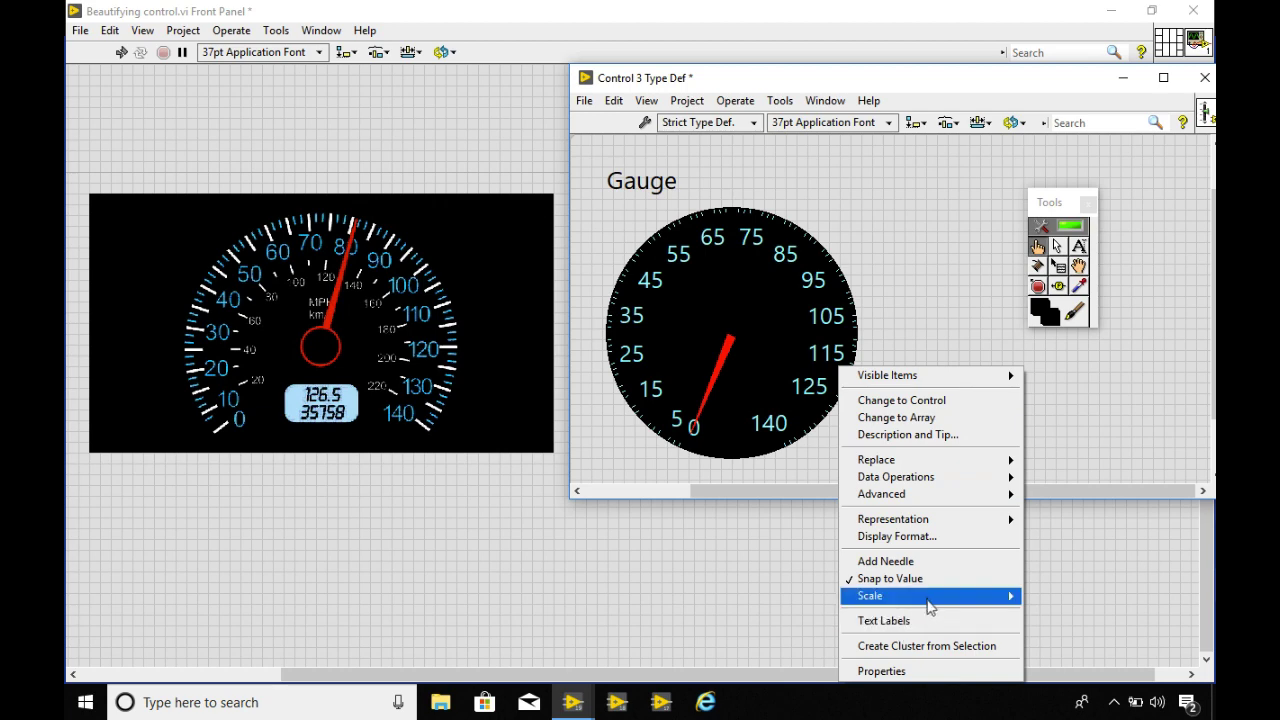
pyautogui.moveTo(938, 604)
pyautogui.moveTo(1081, 612)
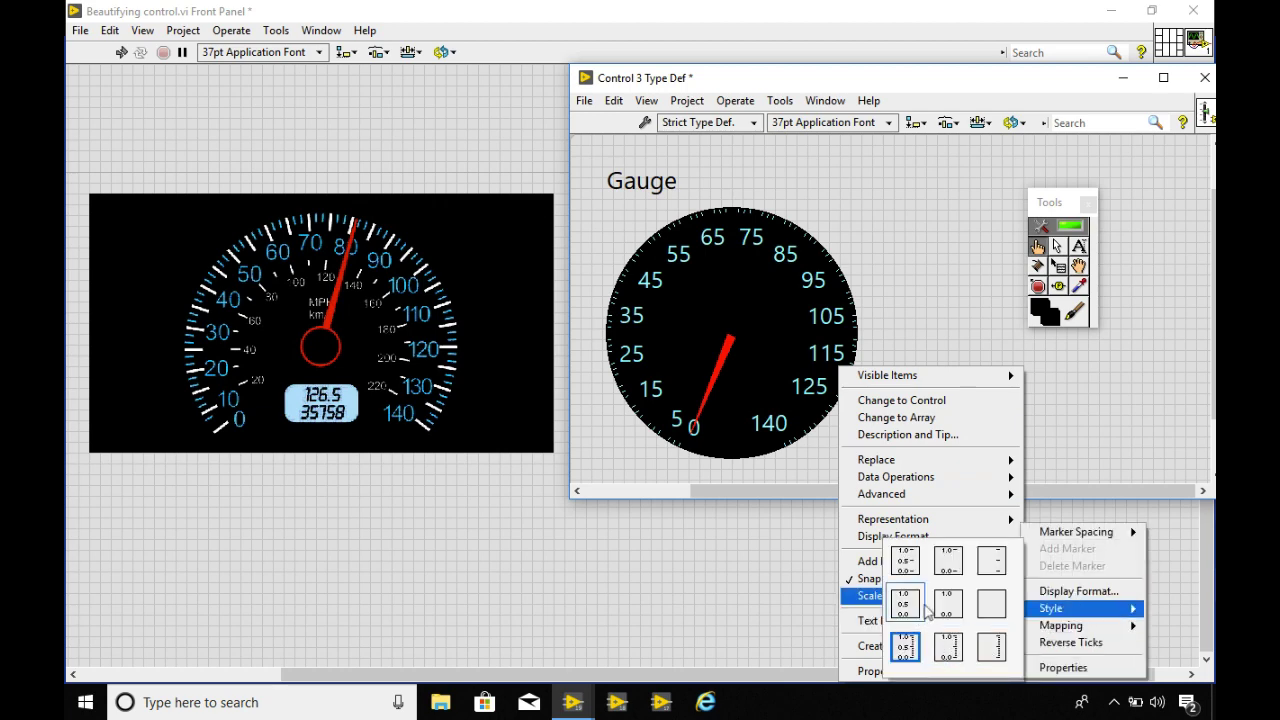
pyautogui.click(948, 646)
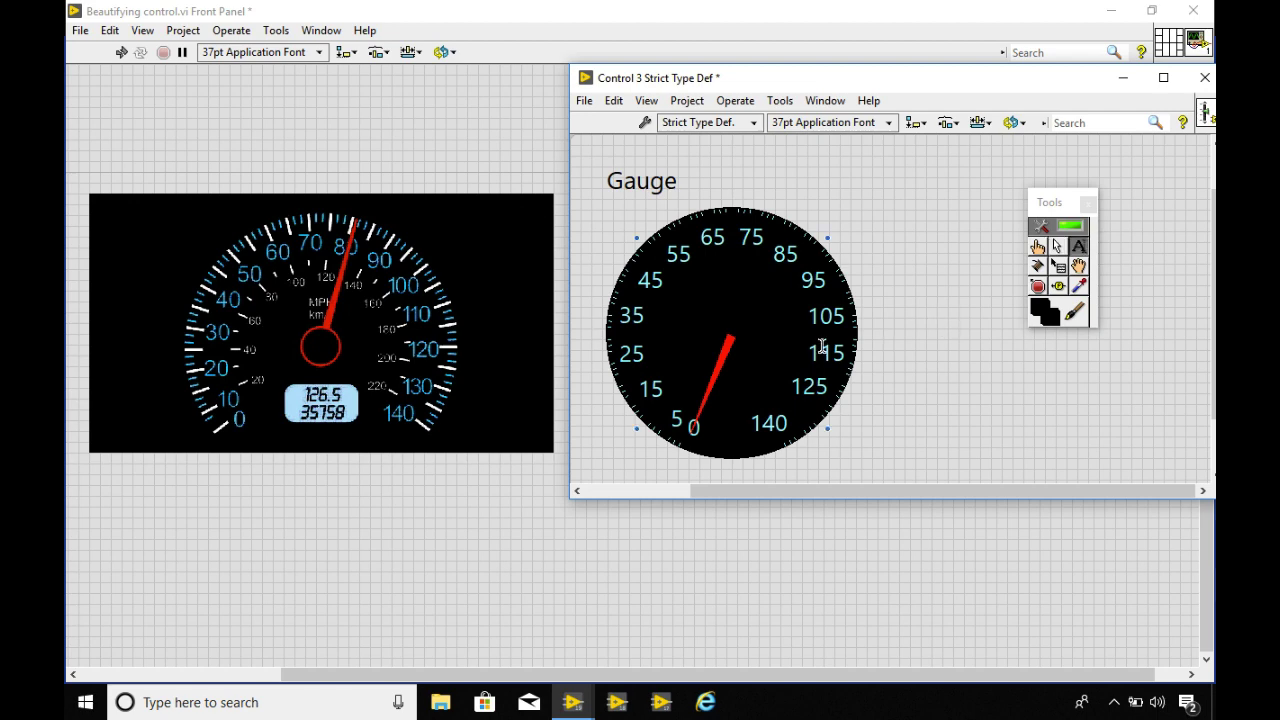
# In Customize Mode, import 'centre of needle.png' as the needle hub picture
pyautogui.click(1040, 226)
pyautogui.click(1040, 226)
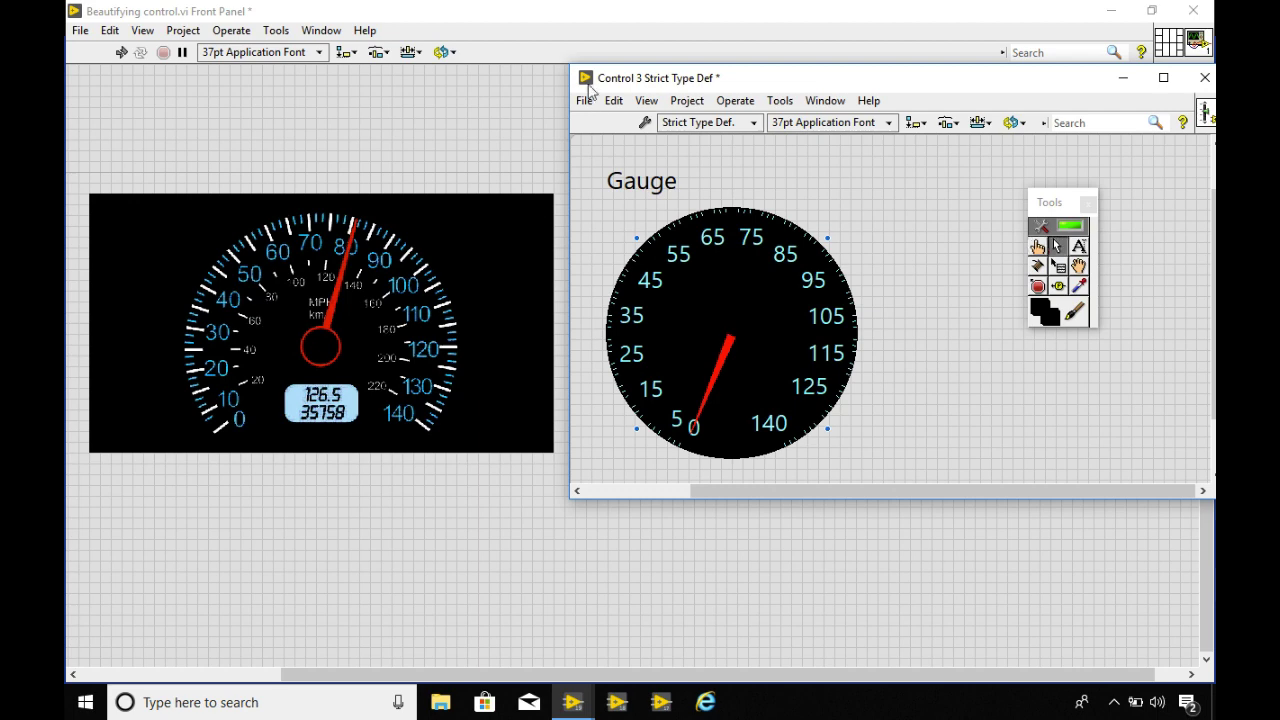
pyautogui.click(644, 122)
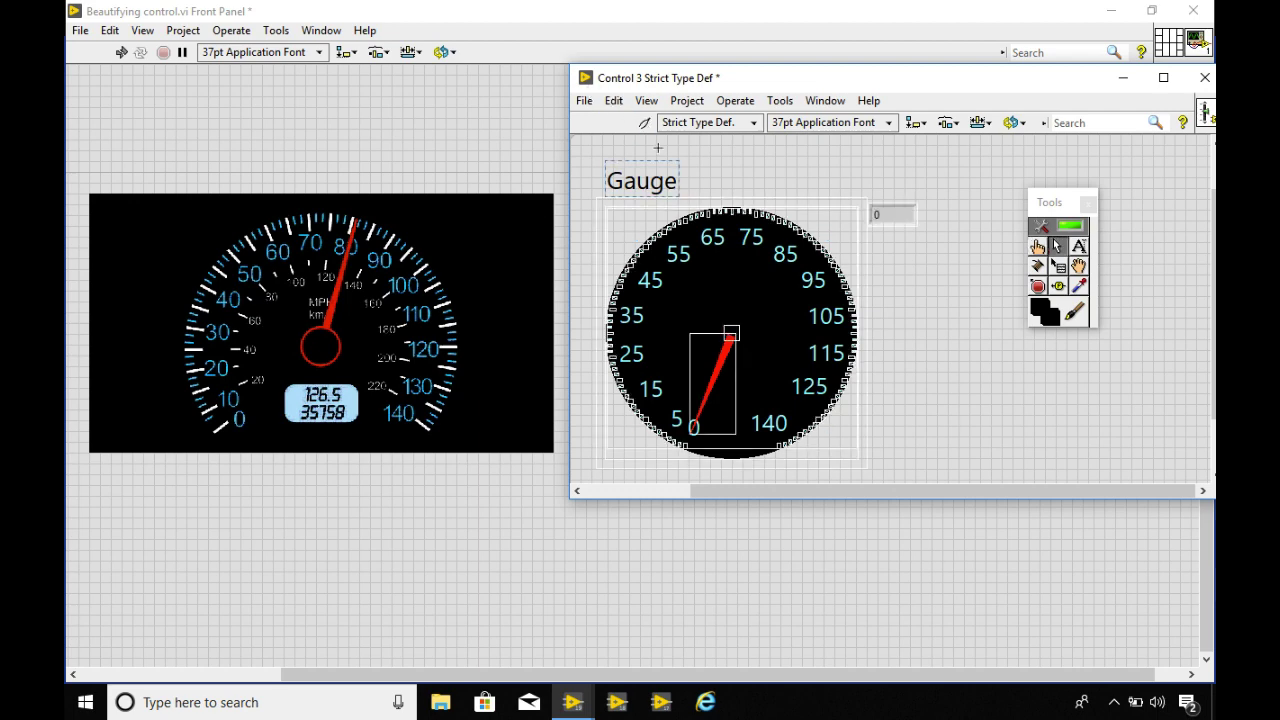
pyautogui.rightClick(730, 332)
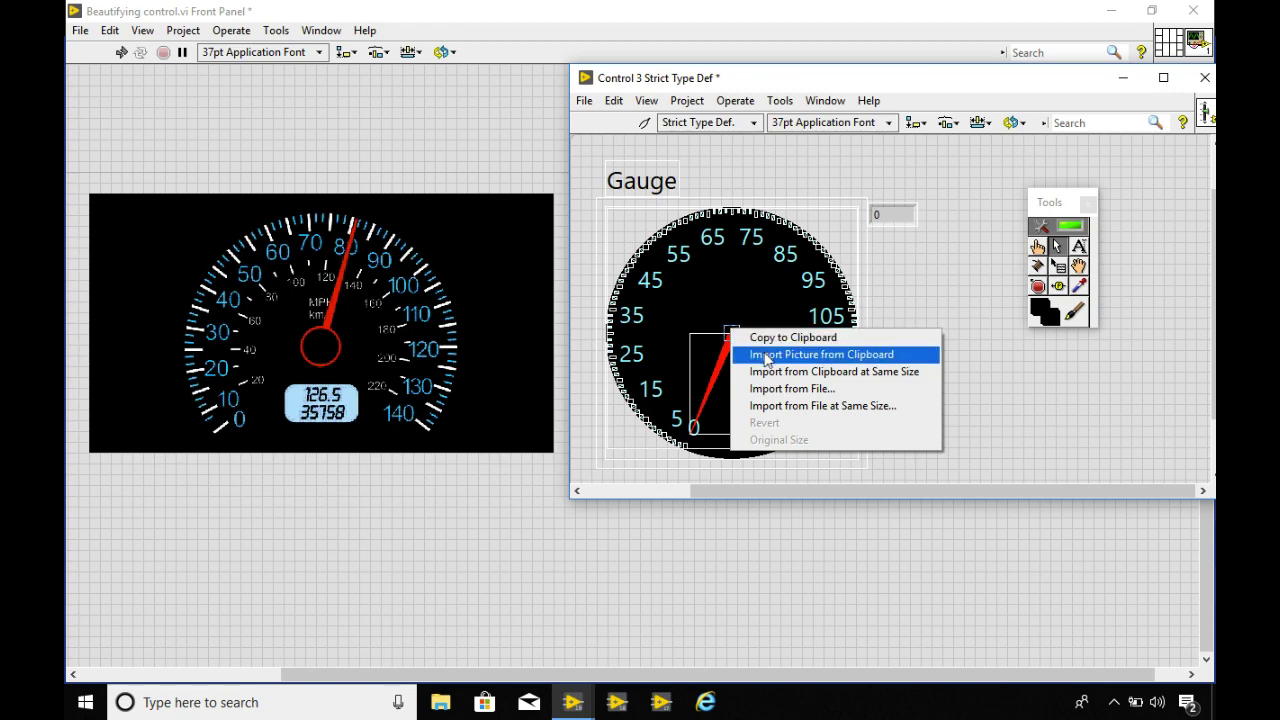
pyautogui.click(768, 389)
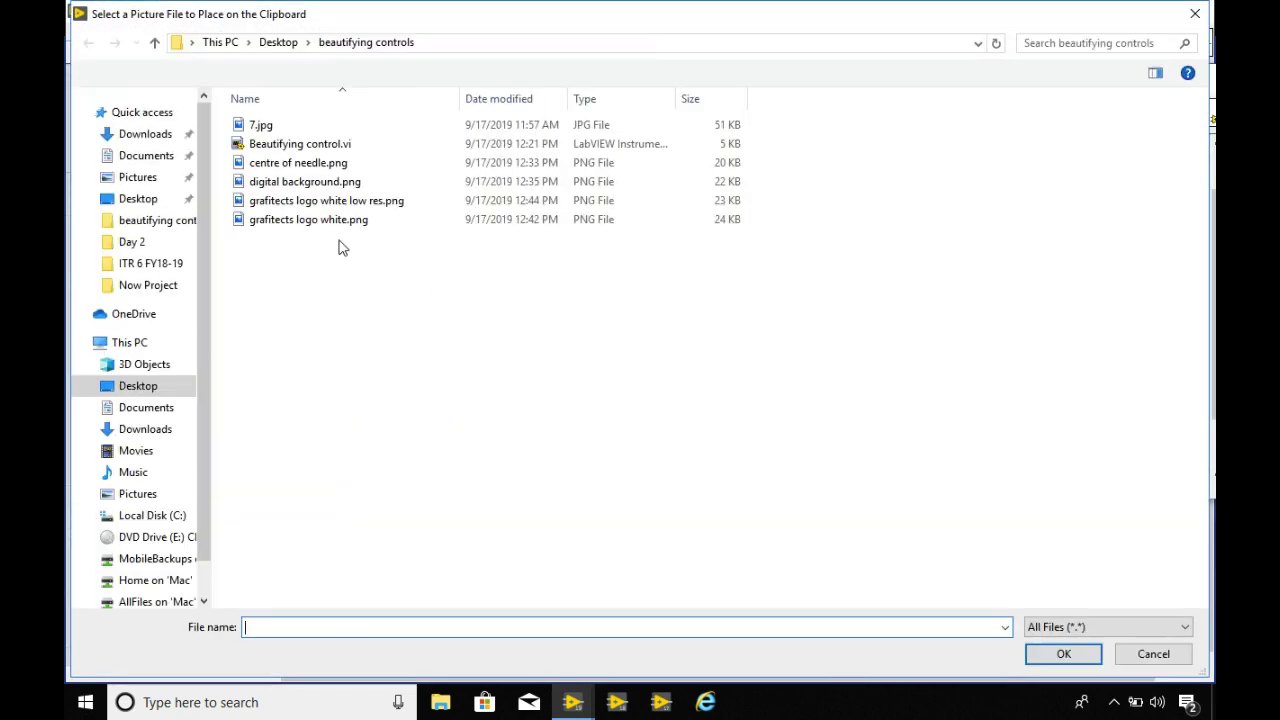
pyautogui.doubleClick(292, 164)
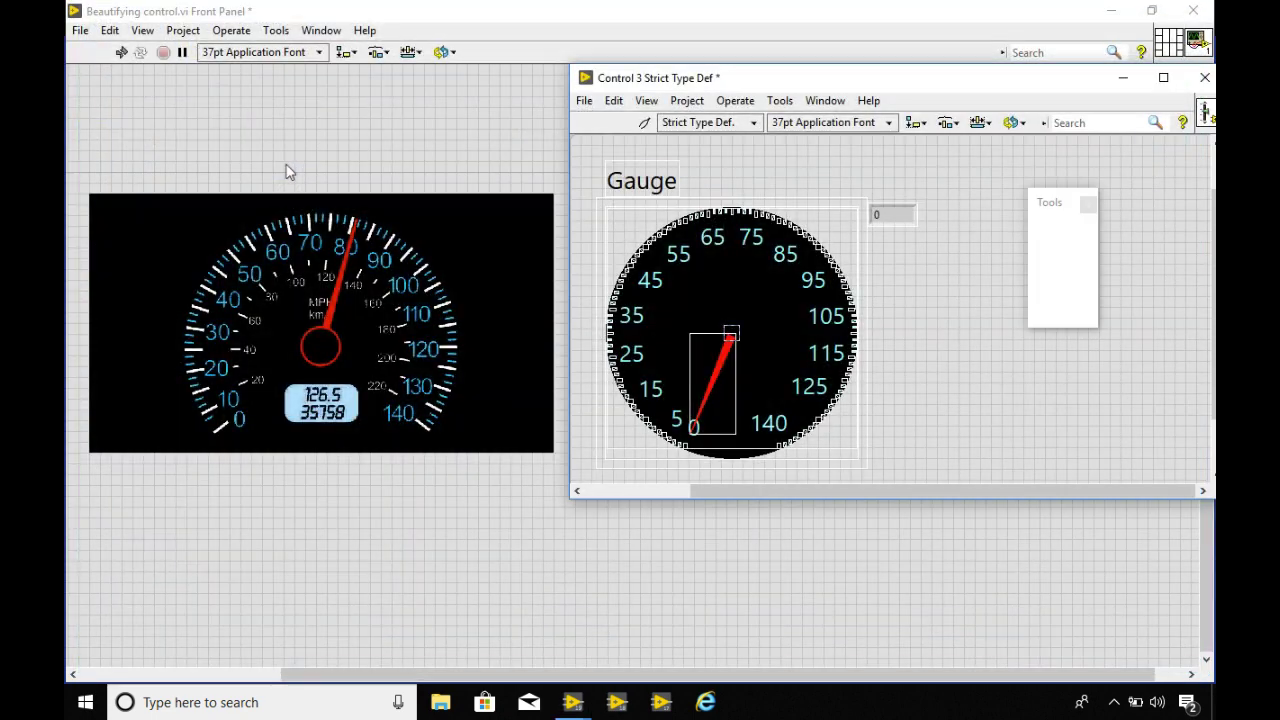
# Resize the red hub circle and centre it on the needle pivot
pyautogui.moveTo(763, 368); pyautogui.dragTo(737, 334)
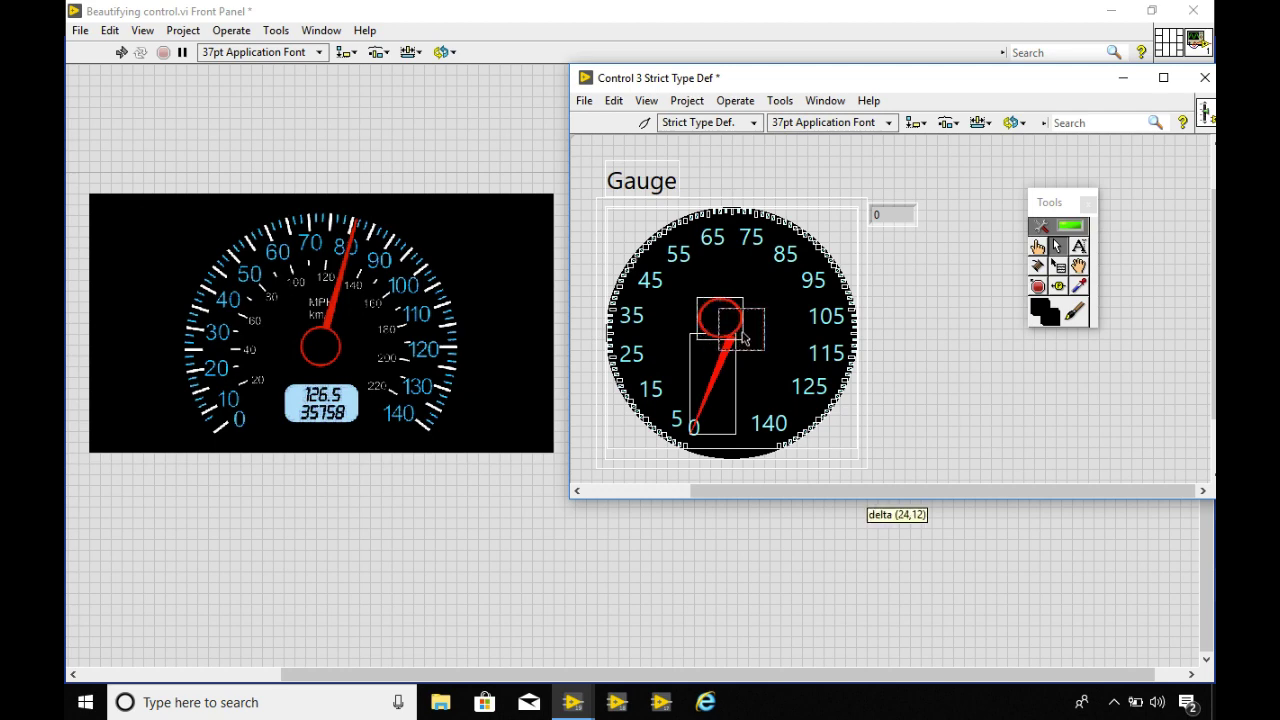
pyautogui.moveTo(743, 340); pyautogui.dragTo(743, 340)
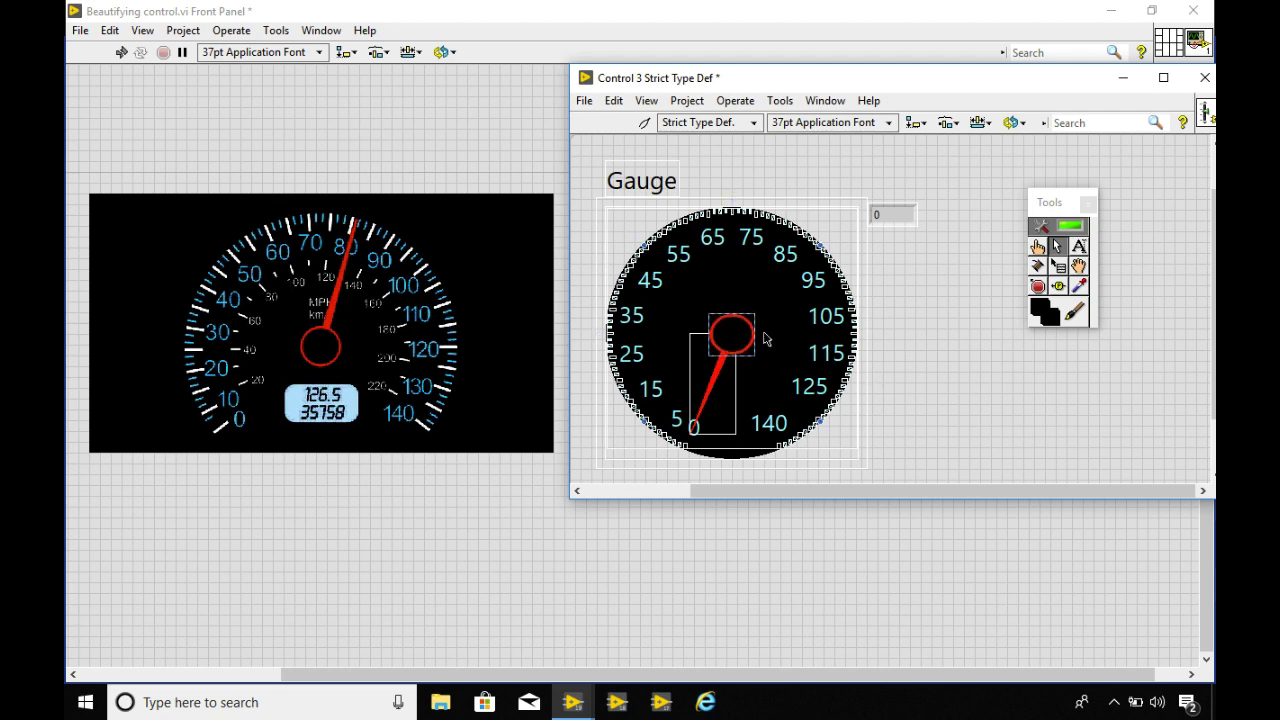
pyautogui.moveTo(750, 333); pyautogui.dragTo(715, 336)
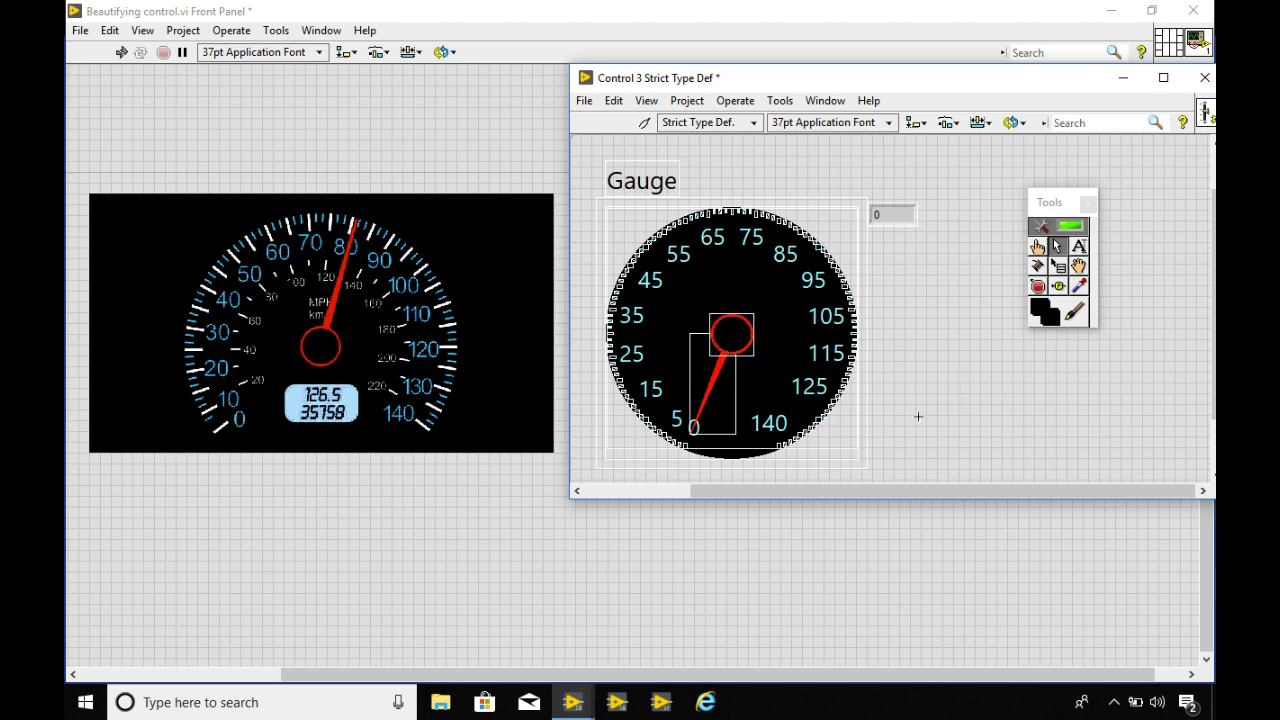
pyautogui.moveTo(734, 342); pyautogui.dragTo(738, 342)
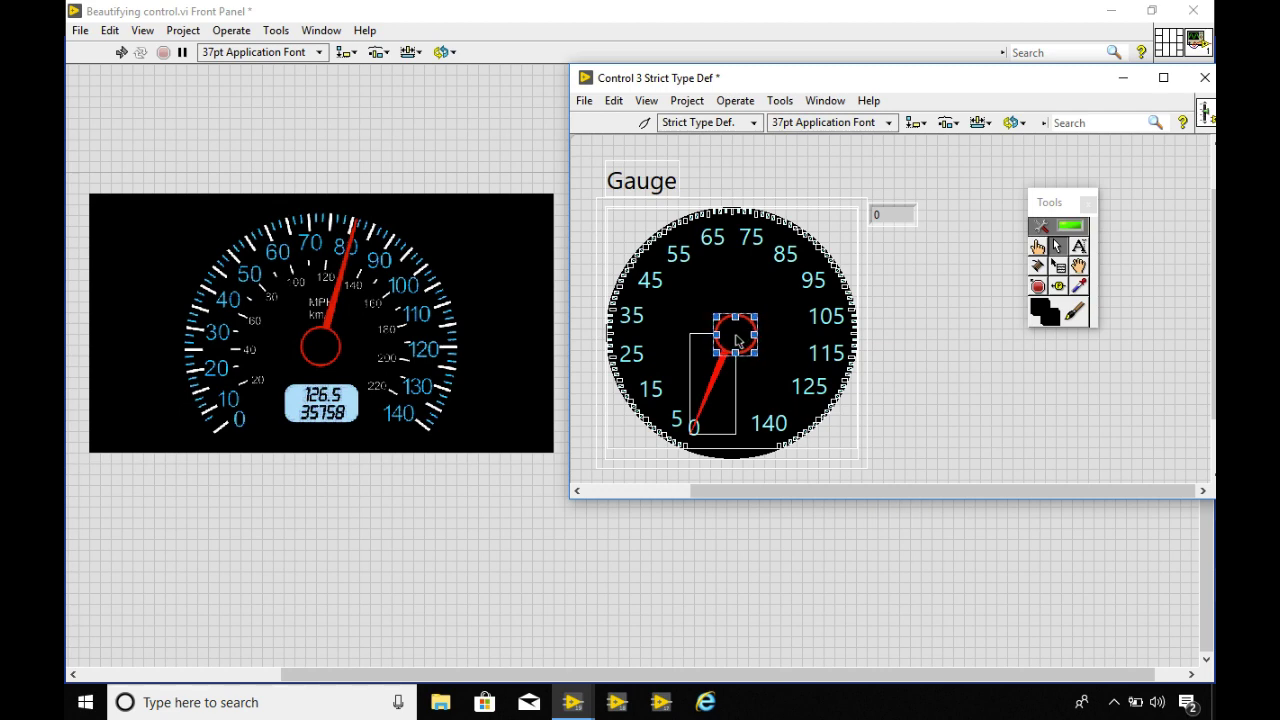
pyautogui.press('Right')
pyautogui.press('Right')
pyautogui.press('Left')
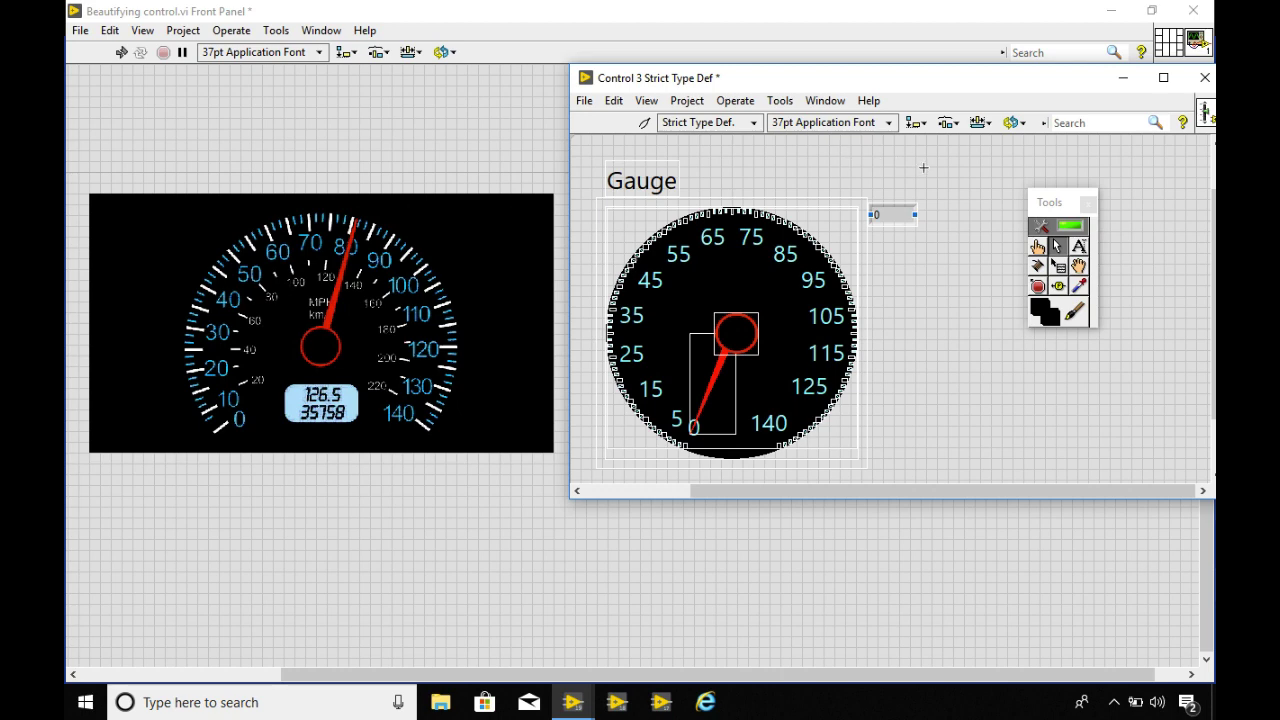
# Create a 'km/h' free label and give its text a new colour
pyautogui.click(645, 122)
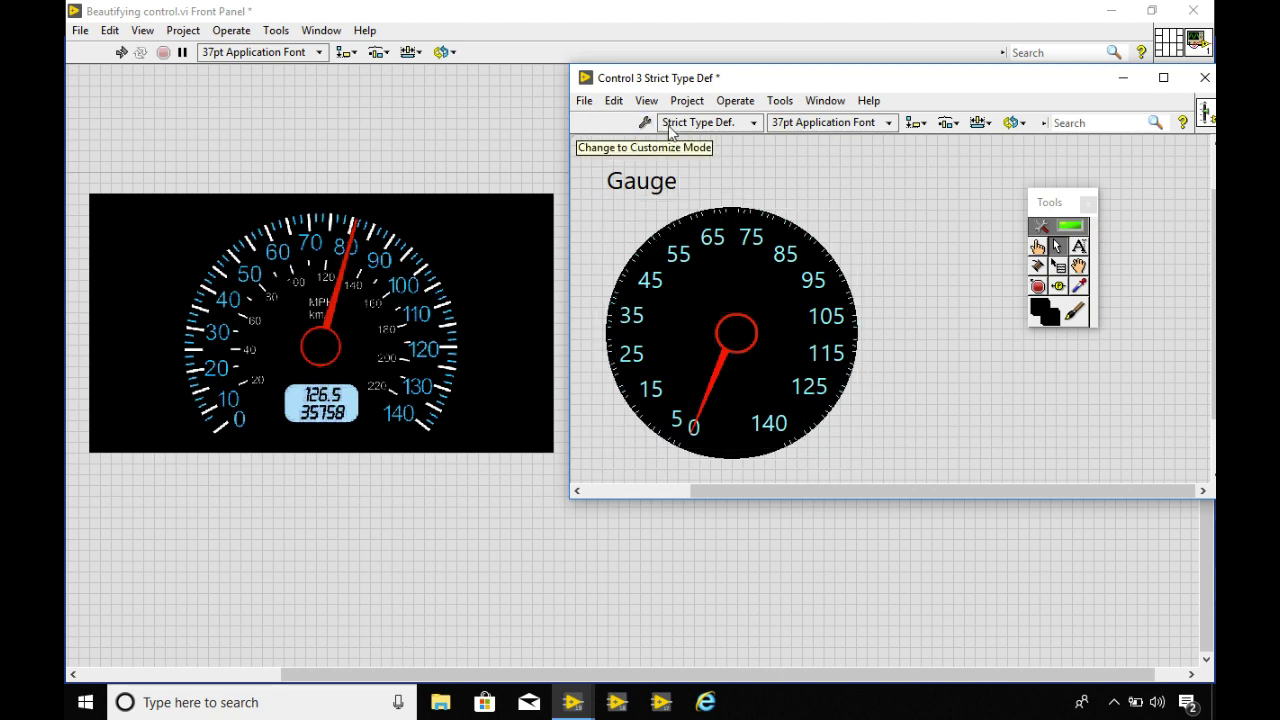
pyautogui.write('k')
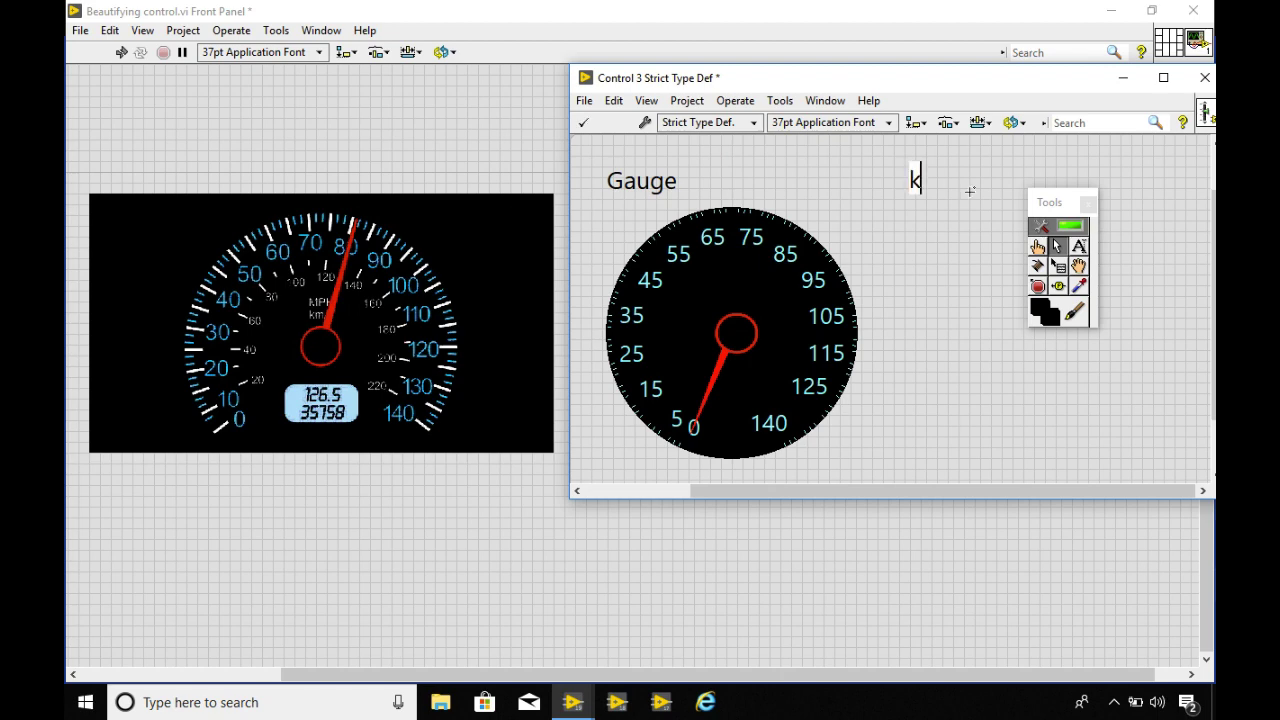
pyautogui.write('m/h')
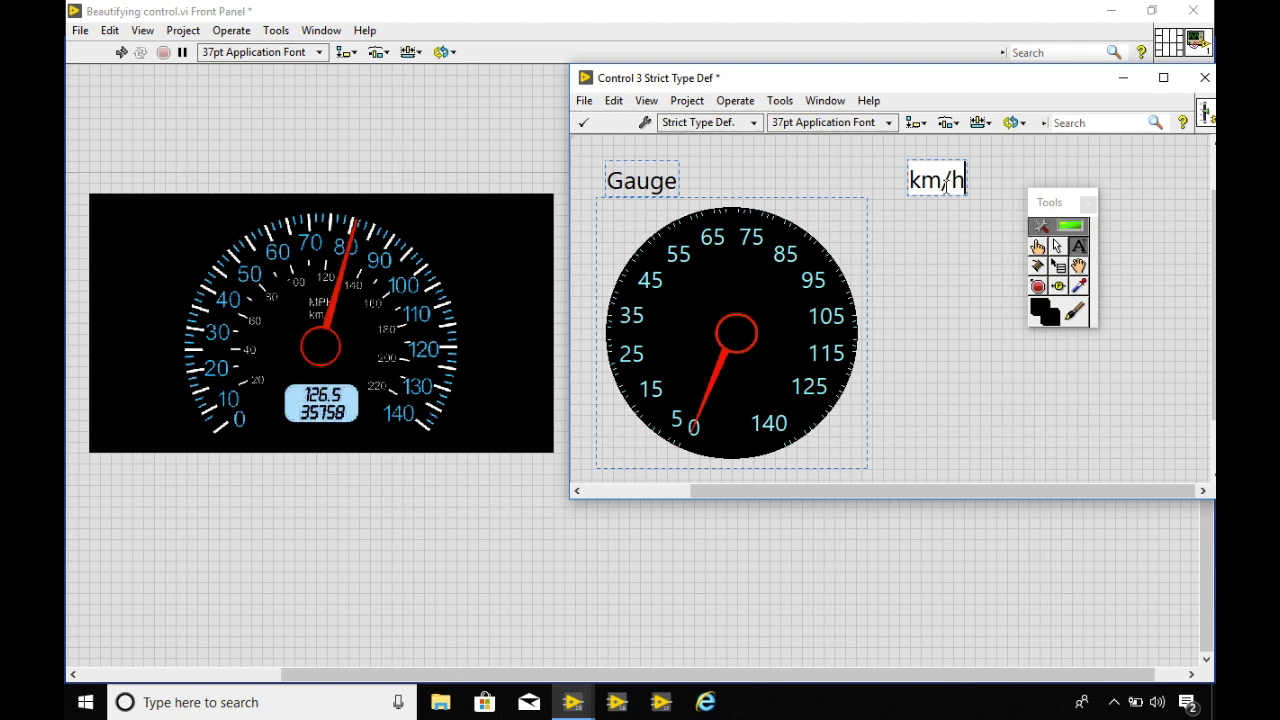
pyautogui.moveTo(913, 180); pyautogui.dragTo(965, 181)
pyautogui.click(825, 122)
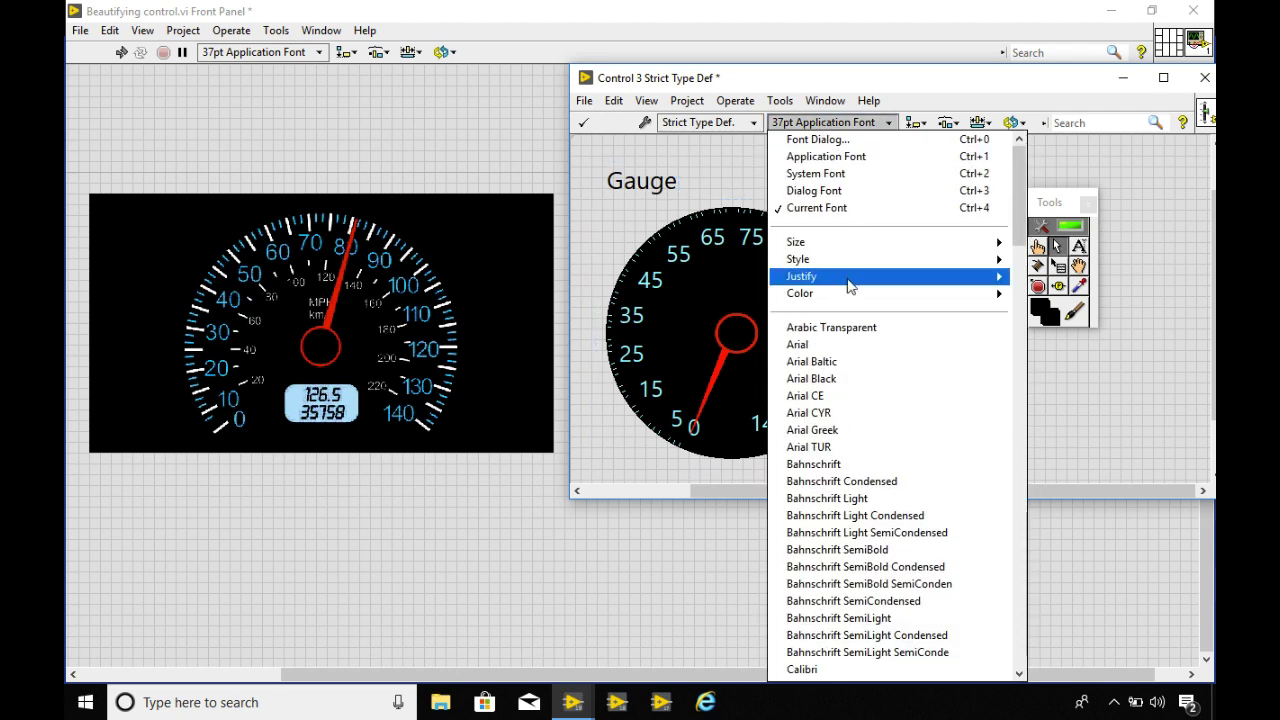
pyautogui.moveTo(1004, 250)
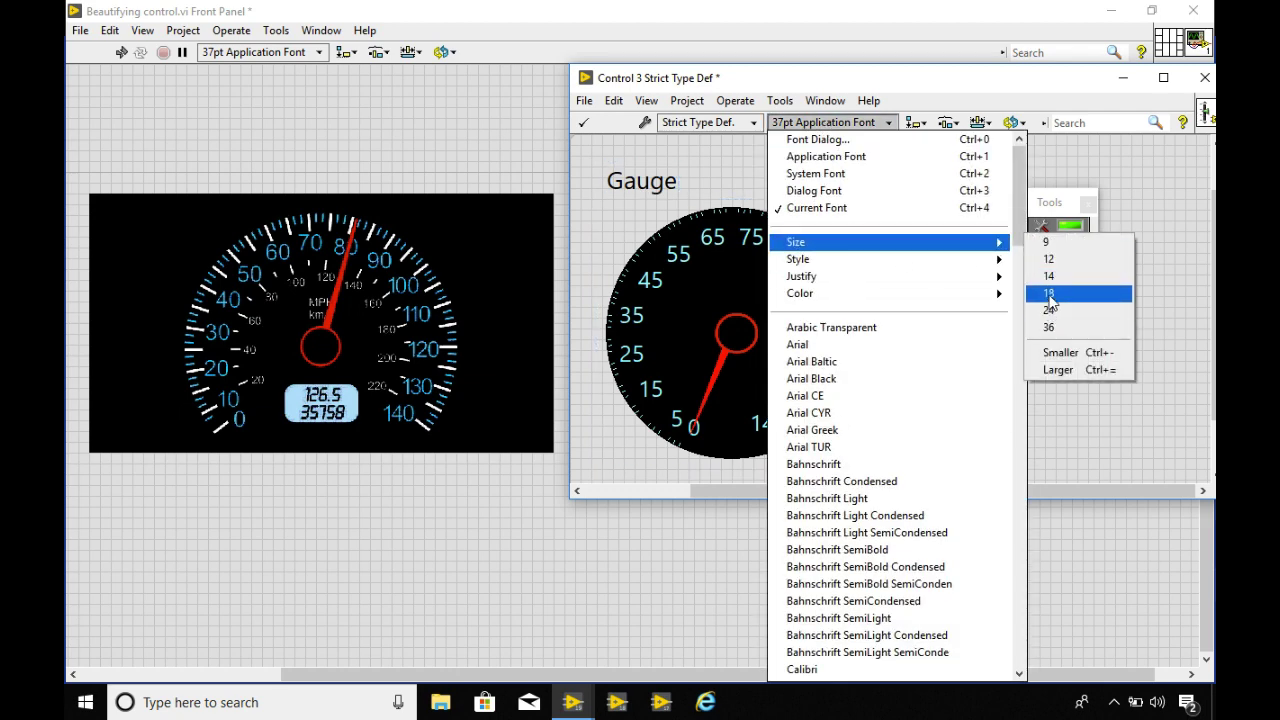
pyautogui.moveTo(851, 294)
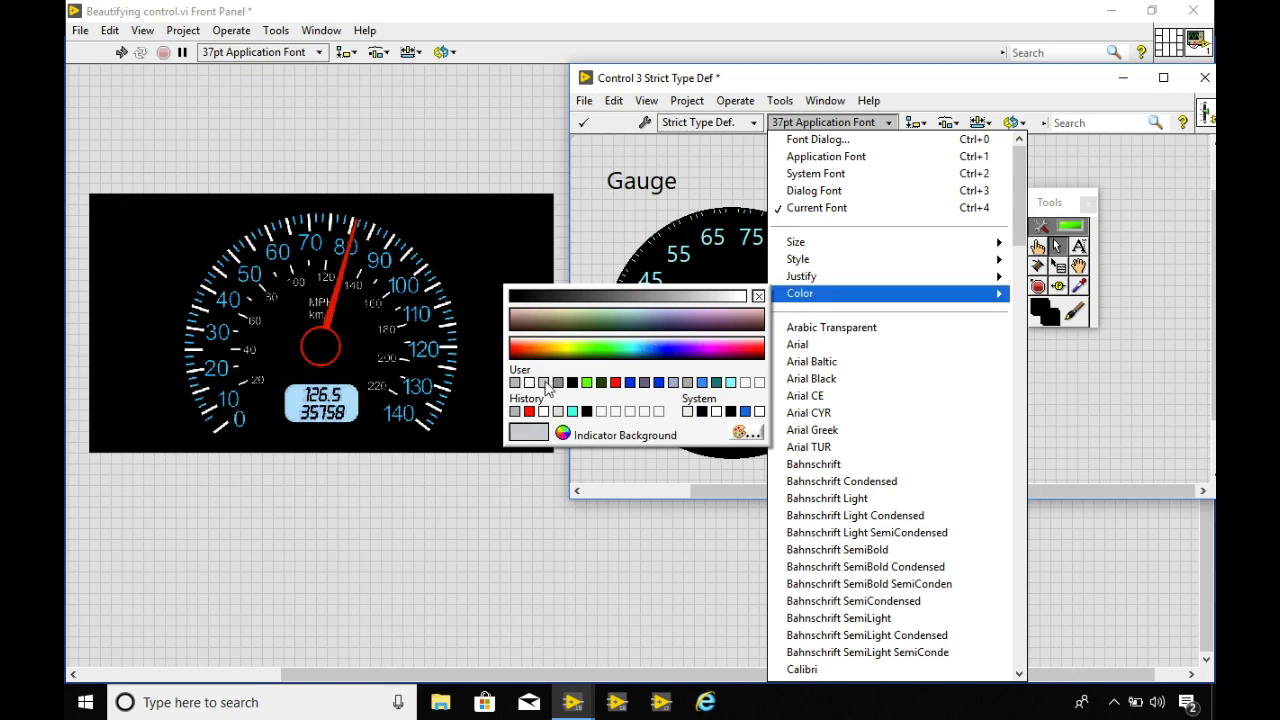
pyautogui.click(533, 383)
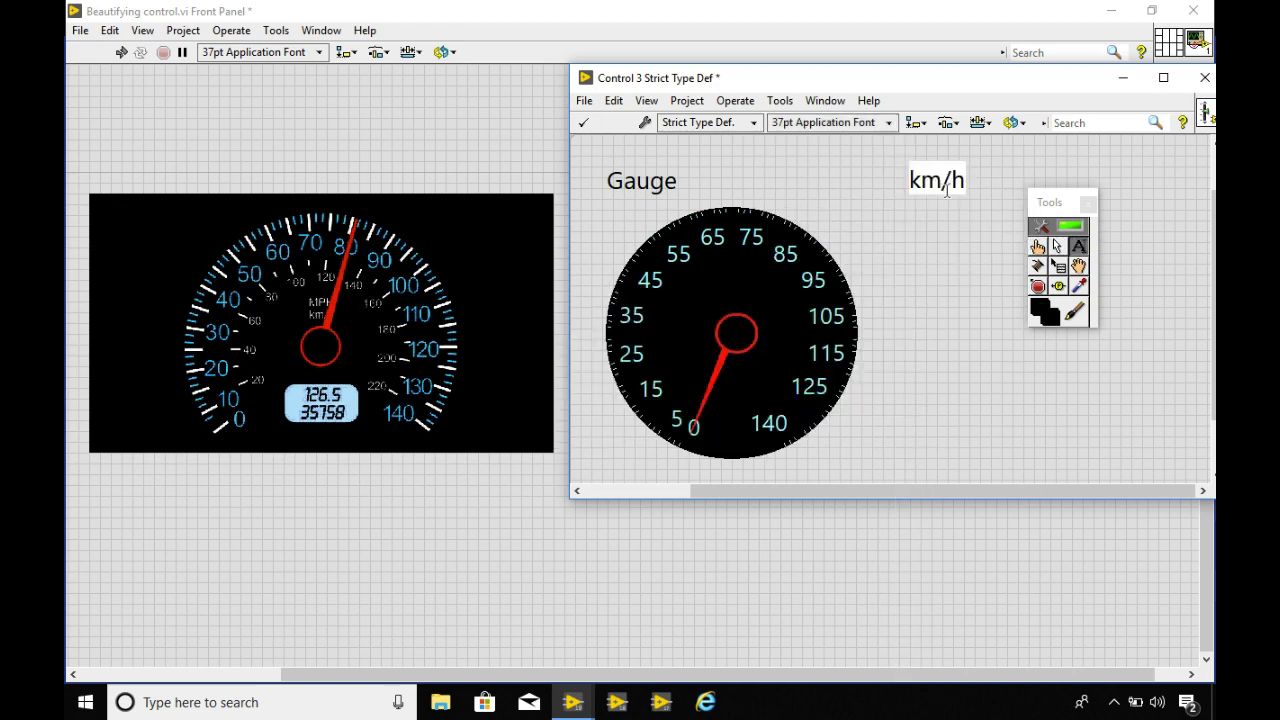
# Set the km/h text to 12 pt, then another size, and move it onto the gauge face
pyautogui.click(806, 123)
pyautogui.moveTo(1000, 242)
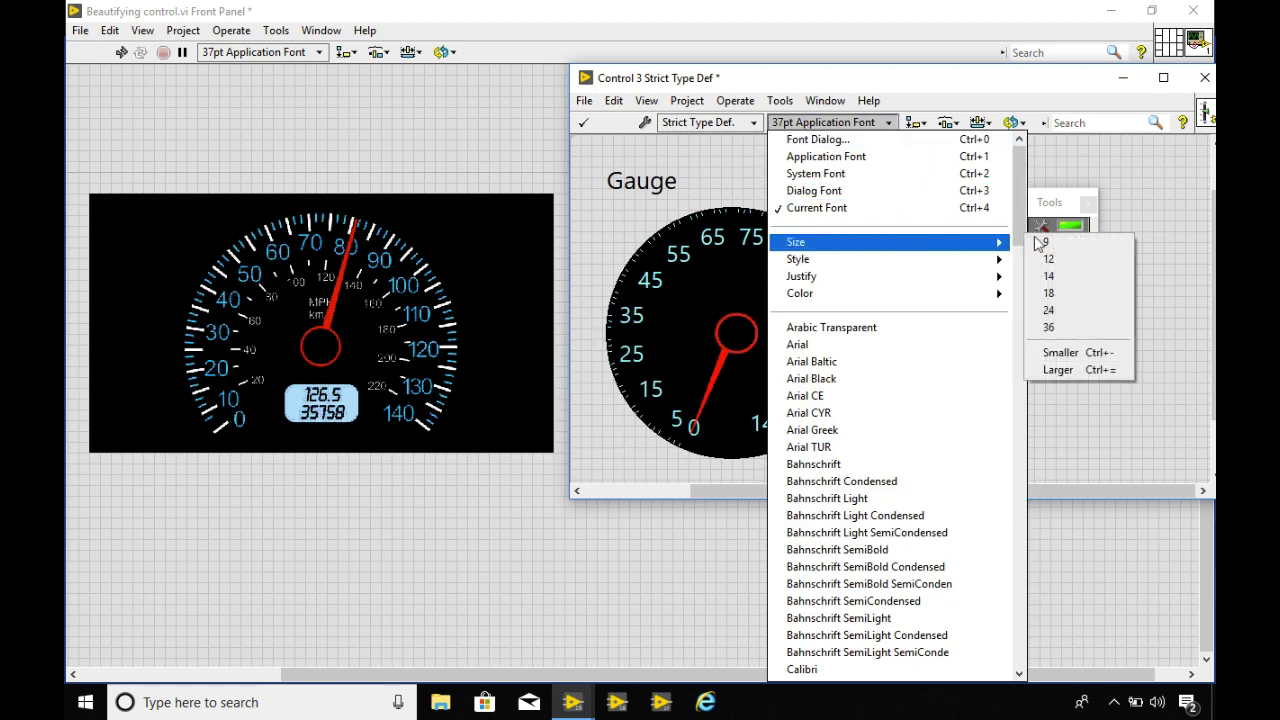
pyautogui.click(1058, 262)
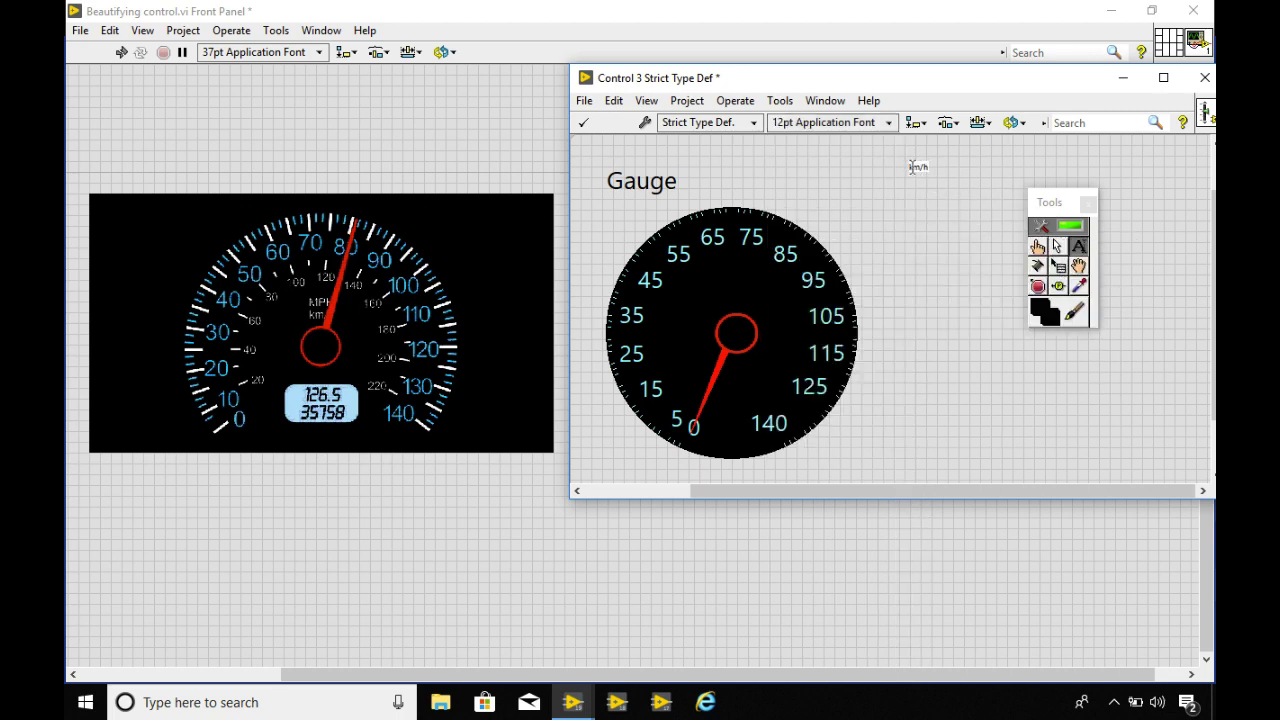
pyautogui.click(805, 124)
pyautogui.moveTo(995, 243)
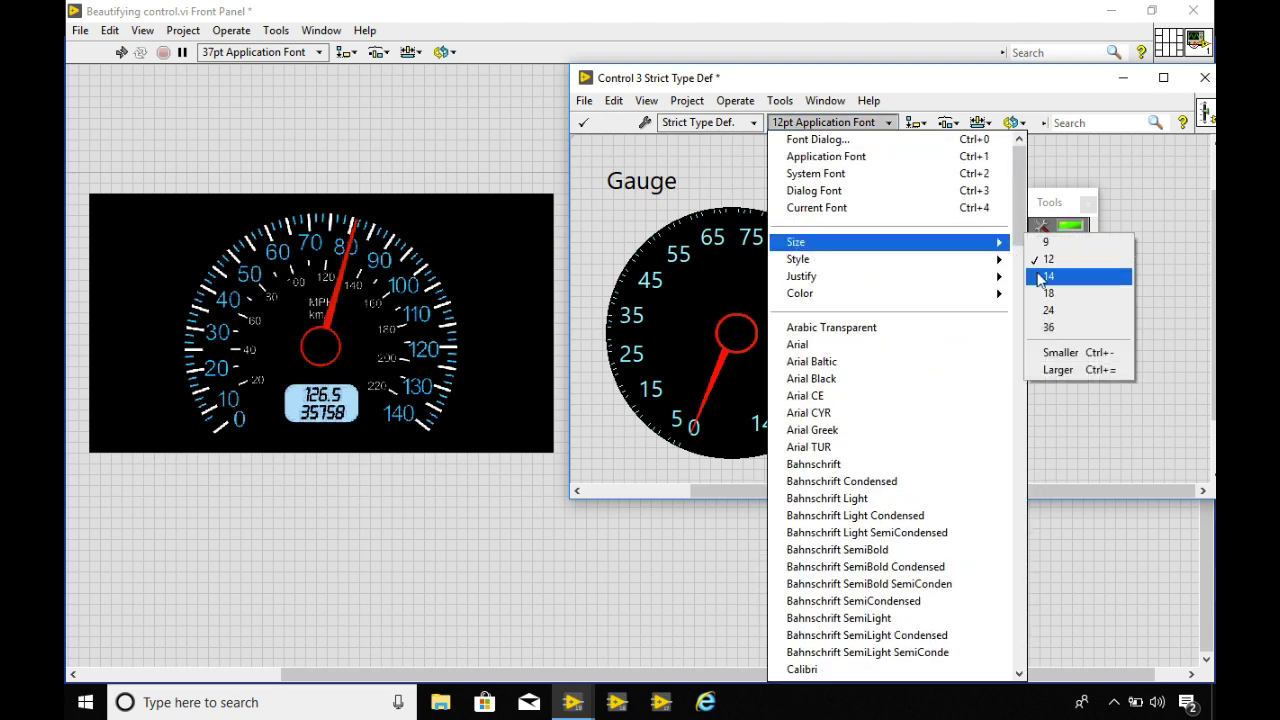
pyautogui.click(1048, 276)
pyautogui.moveTo(920, 169); pyautogui.dragTo(732, 300)
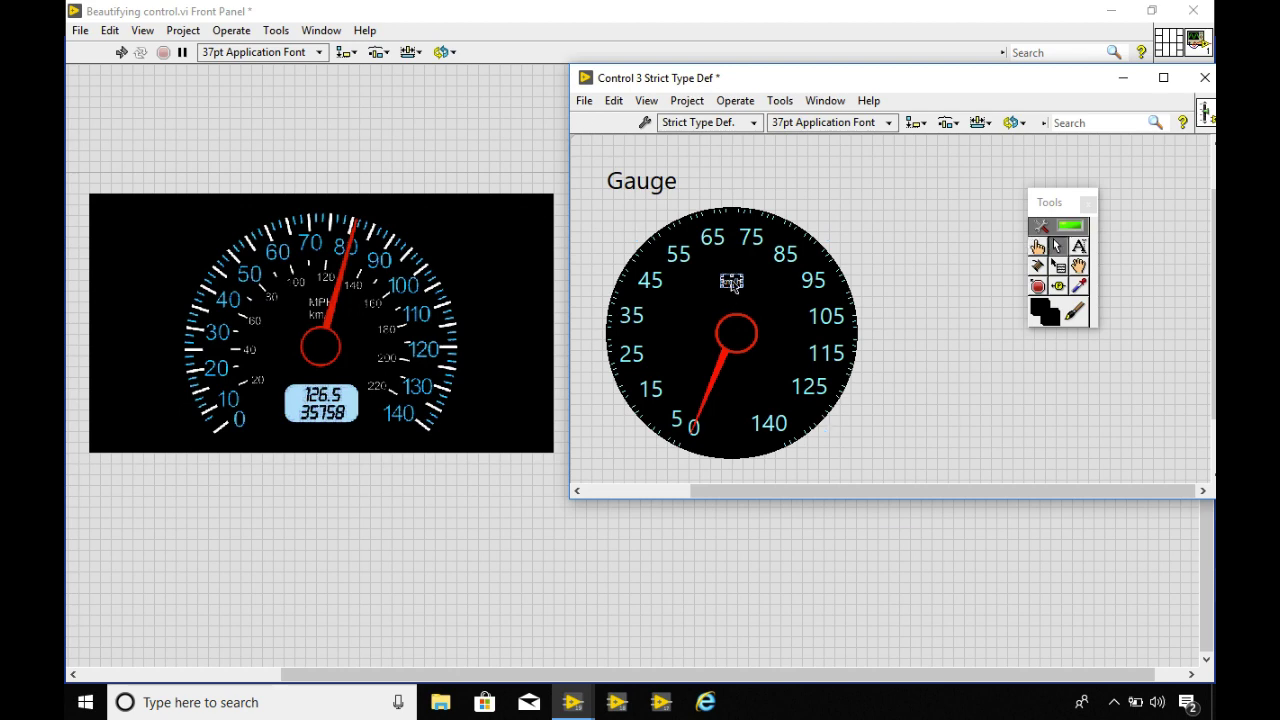
# Enlarge km/h to 18 pt and position it just above the needle hub
pyautogui.click(830, 122)
pyautogui.moveTo(845, 245)
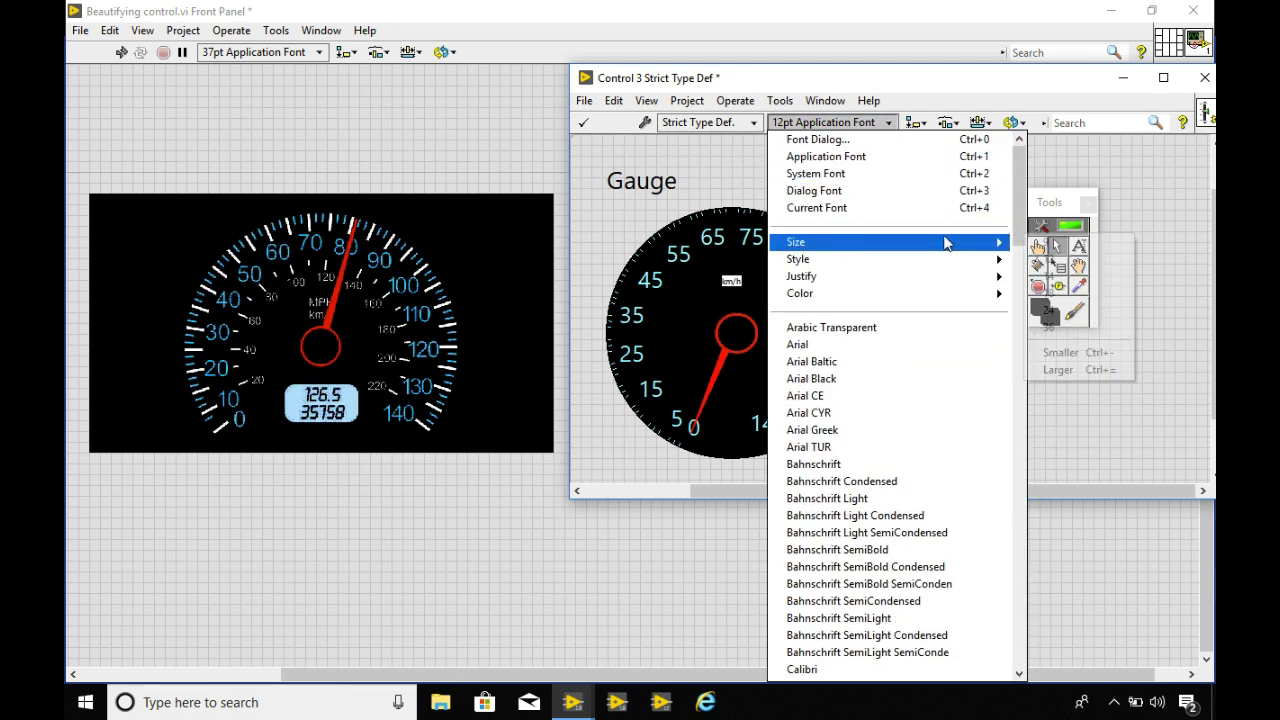
pyautogui.click(1052, 293)
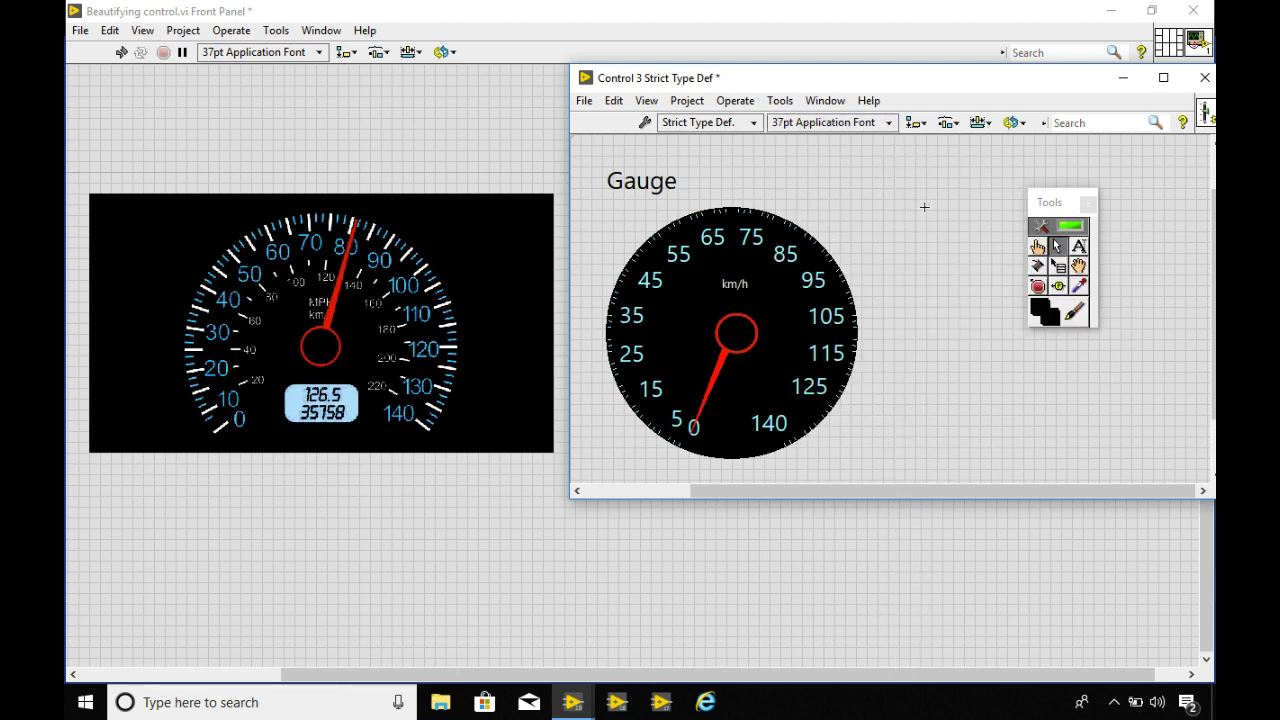
pyautogui.moveTo(737, 290); pyautogui.dragTo(730, 282)
pyautogui.press('Up')
pyautogui.press('Up')
pyautogui.press('Up')
pyautogui.press('Up')
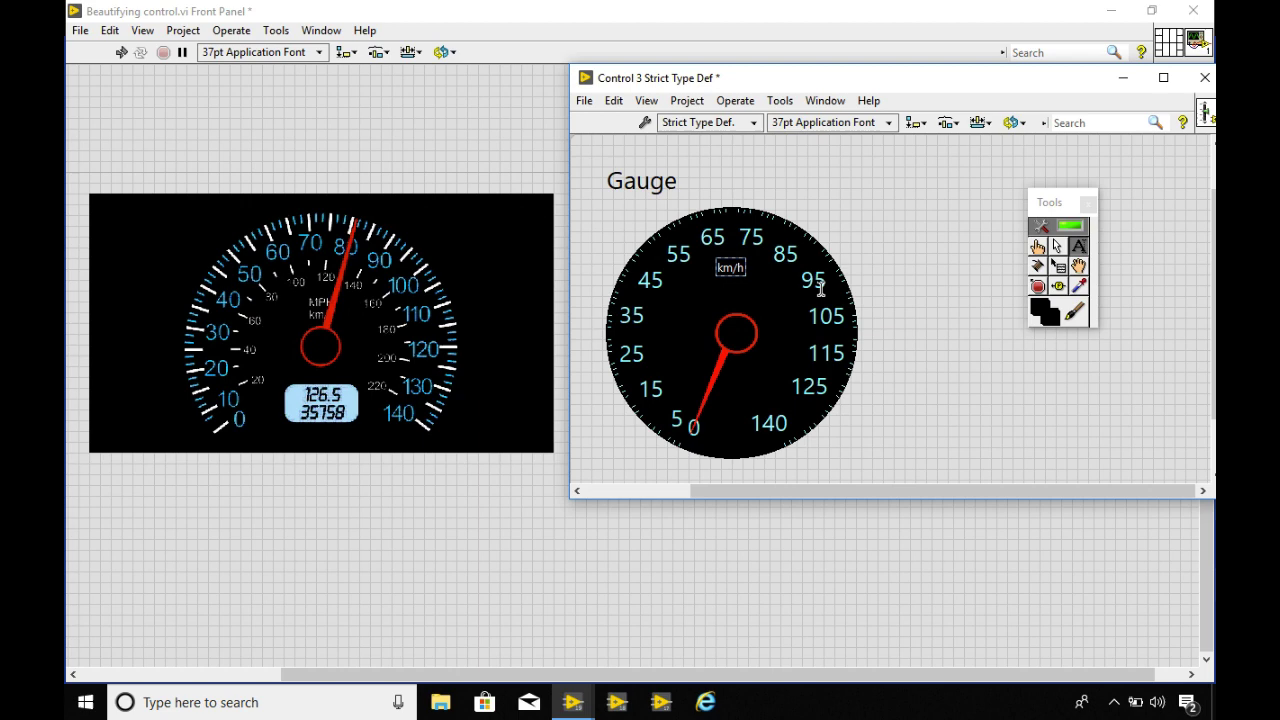
pyautogui.press('Right')
pyautogui.press('Up')
pyautogui.press('Up')
pyautogui.press('Up')
pyautogui.press('Up')
pyautogui.click(641, 181)
# Import the low-res grafitects logo picture and paste it onto the gauge
pyautogui.click(614, 100)
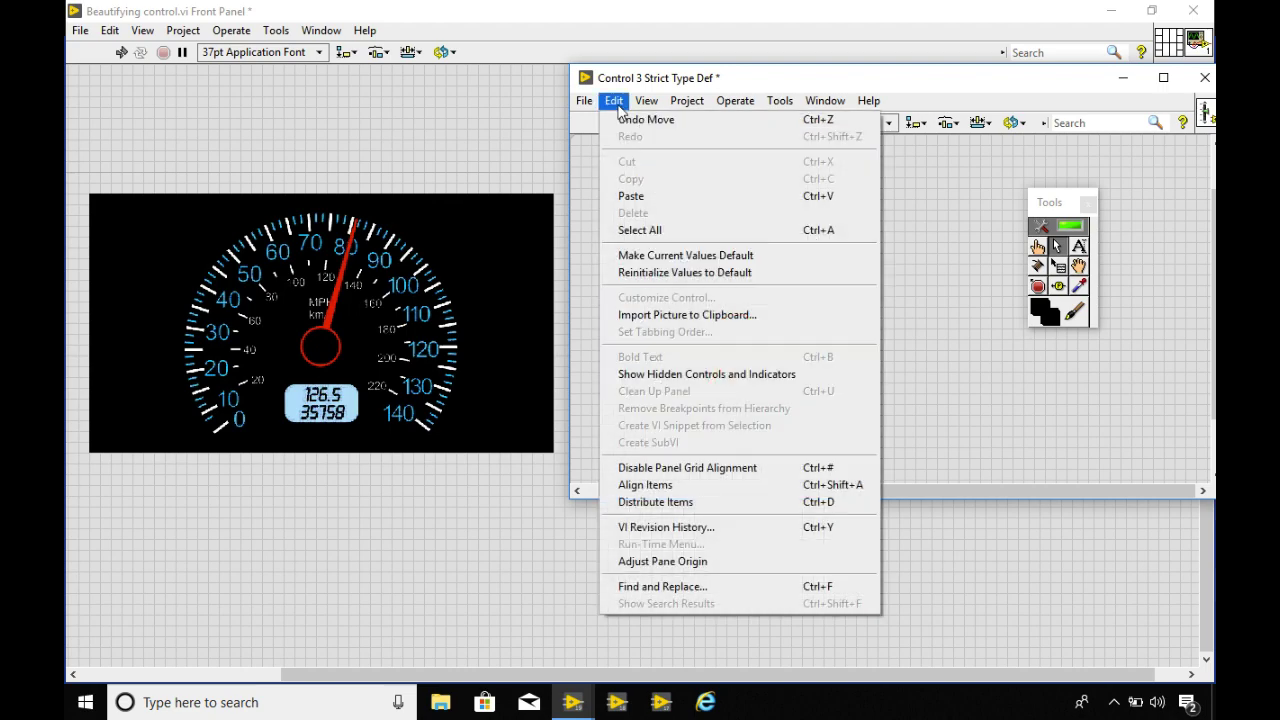
pyautogui.click(673, 318)
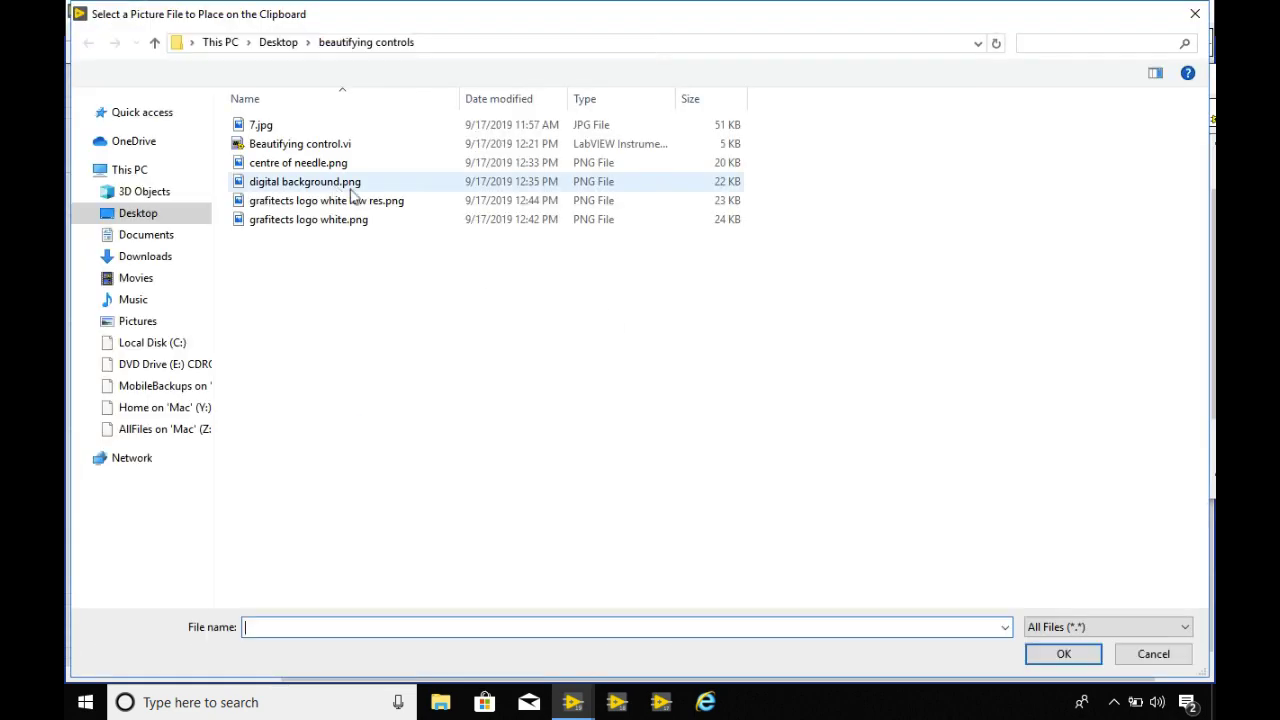
pyautogui.doubleClick(305, 204)
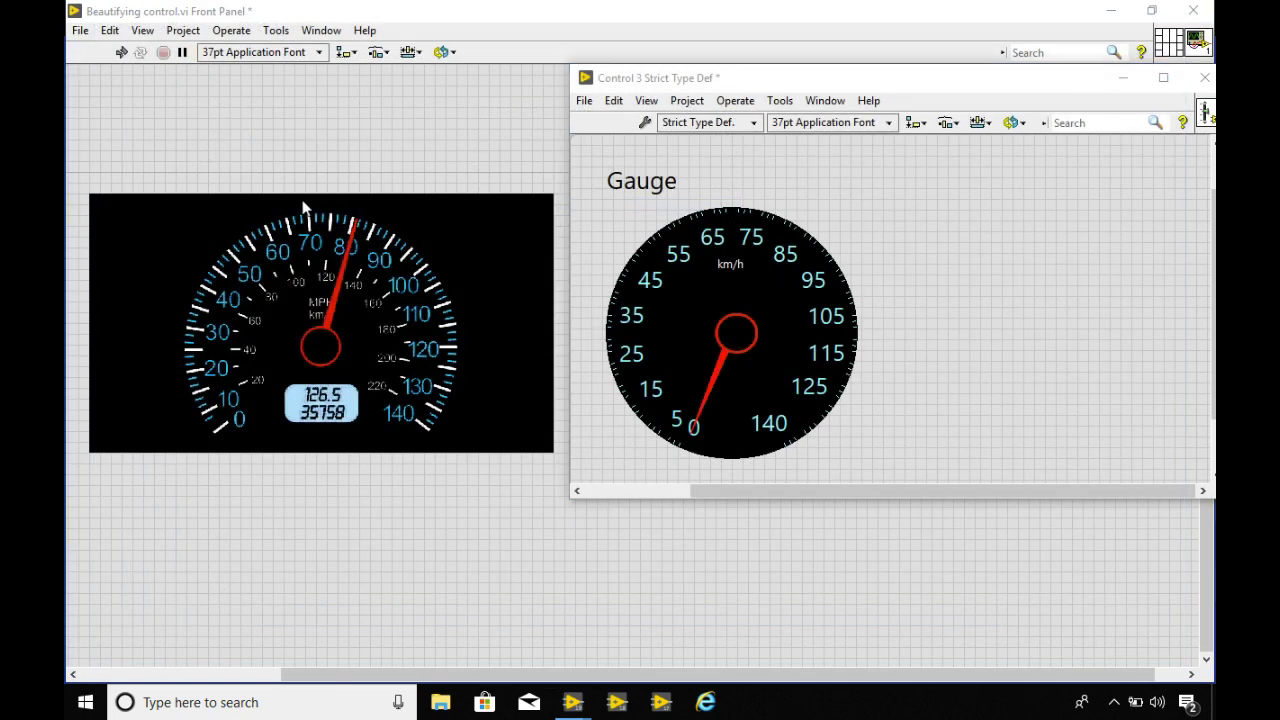
pyautogui.click(927, 276)
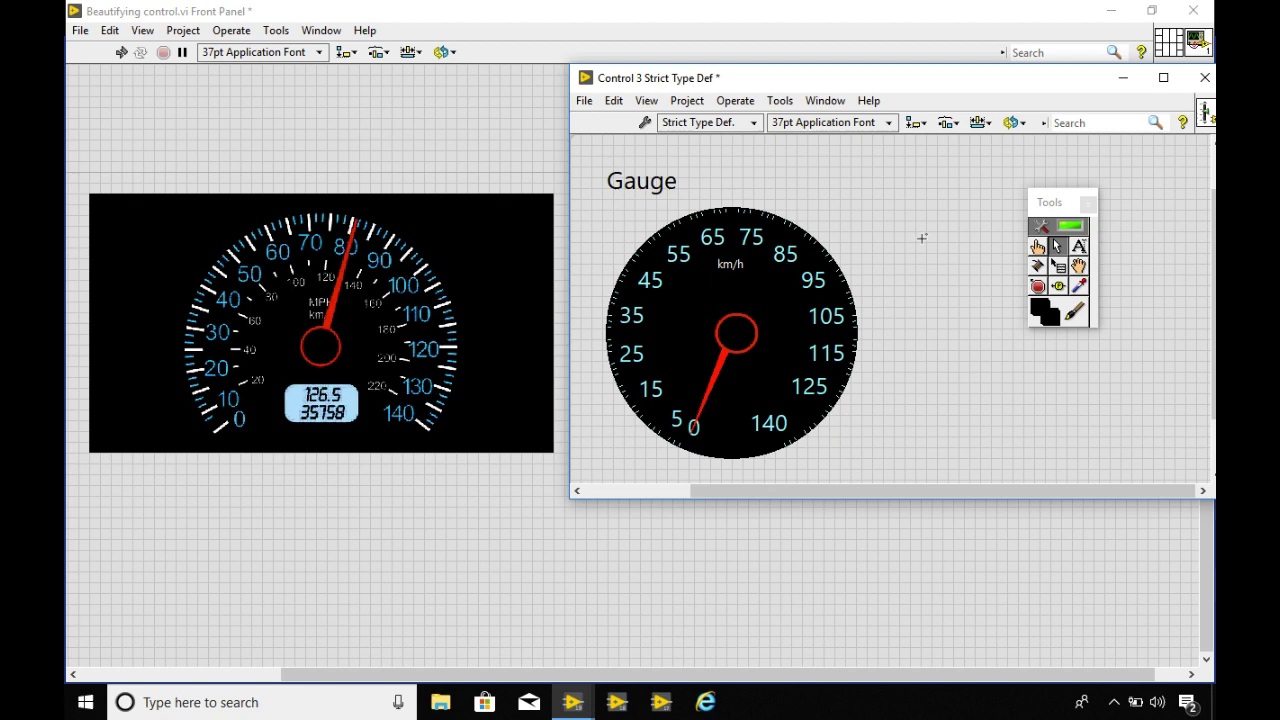
pyautogui.click(922, 238)
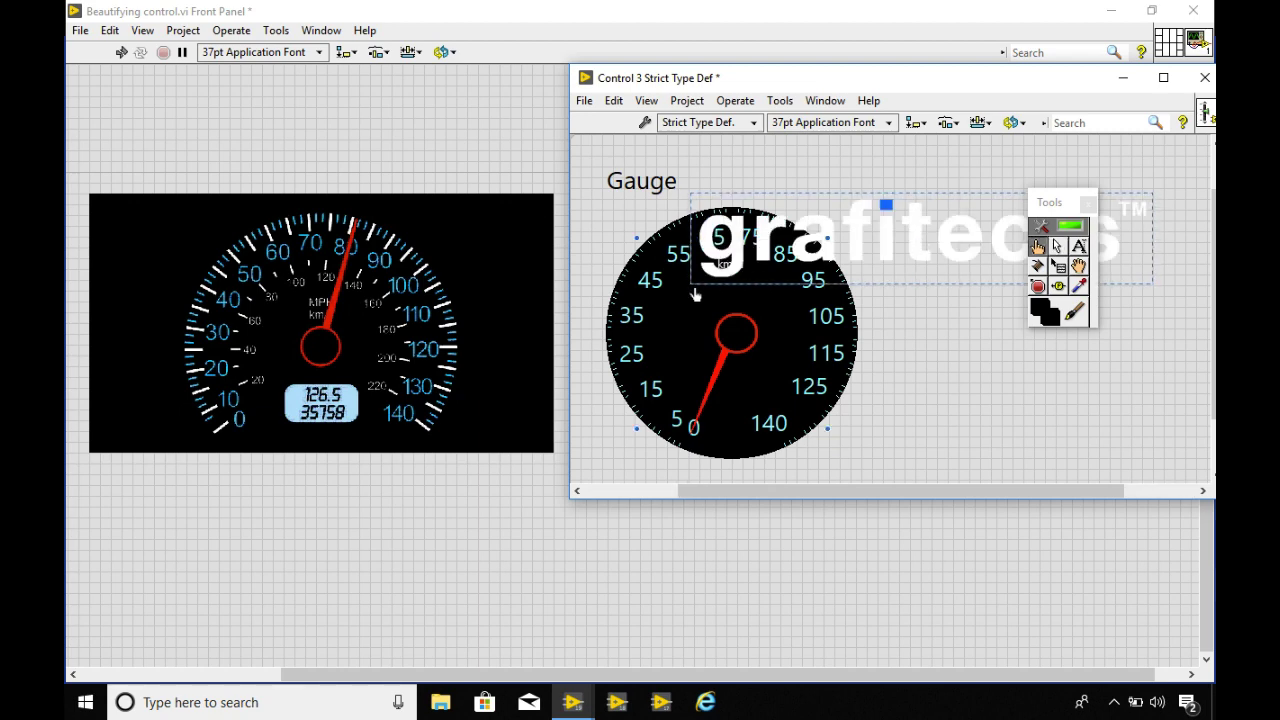
# Shrink the logo and place it on the dial beneath the km/h label
pyautogui.moveTo(1152, 285); pyautogui.dragTo(1139, 271)
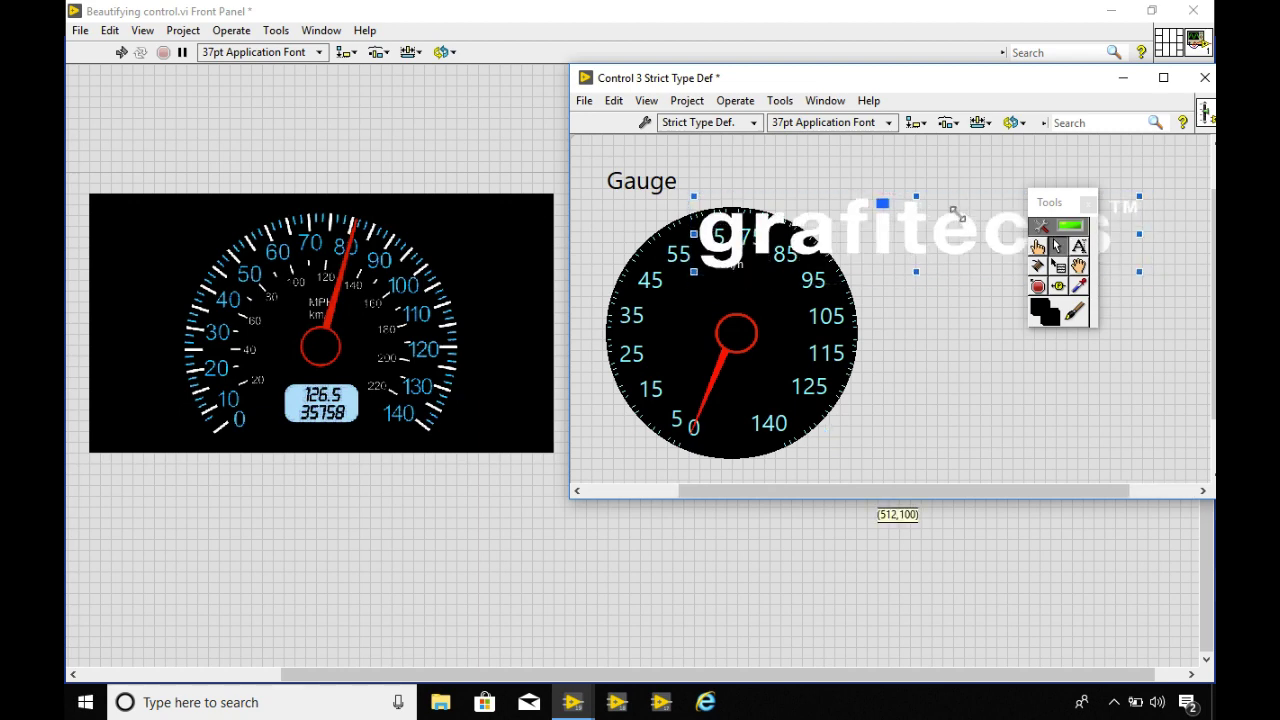
pyautogui.moveTo(957, 213); pyautogui.dragTo(769, 295)
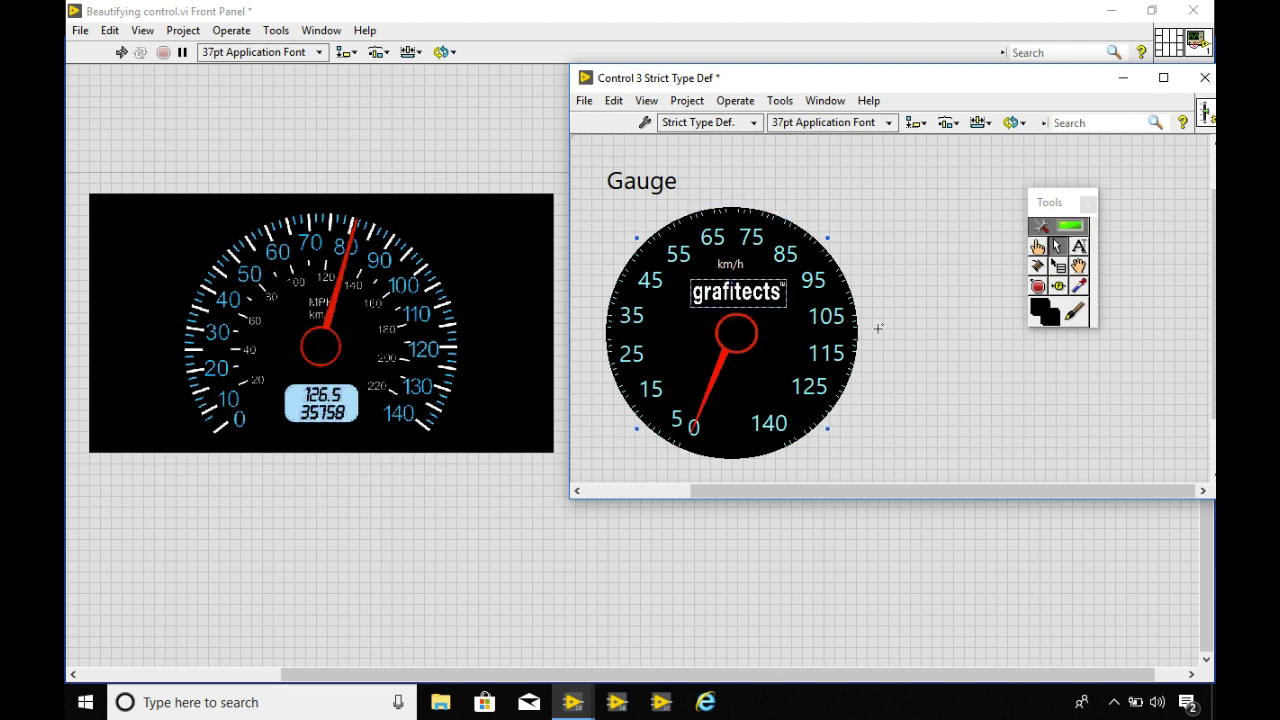
pyautogui.press('Up')
pyautogui.press('Up')
pyautogui.press('Up')
pyautogui.press('Up')
pyautogui.press('Left')
pyautogui.press('Left')
pyautogui.press('Left')
pyautogui.press('Left')
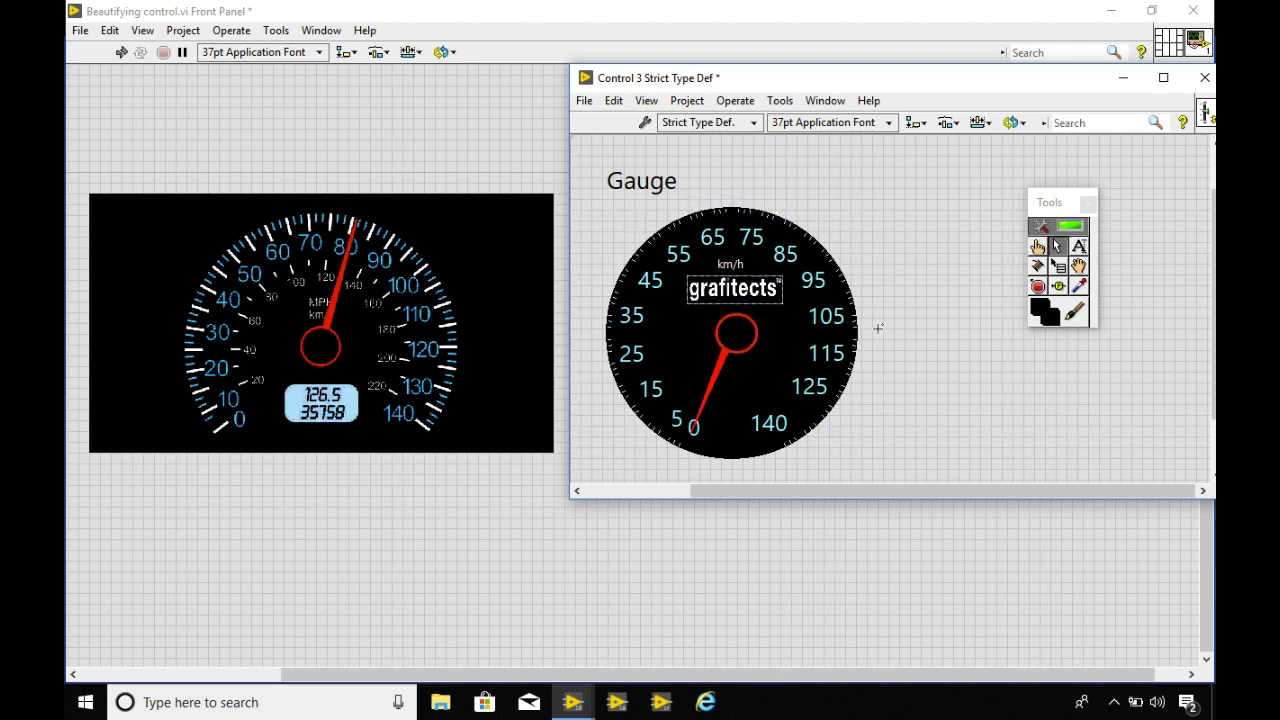
pyautogui.click(730, 302)
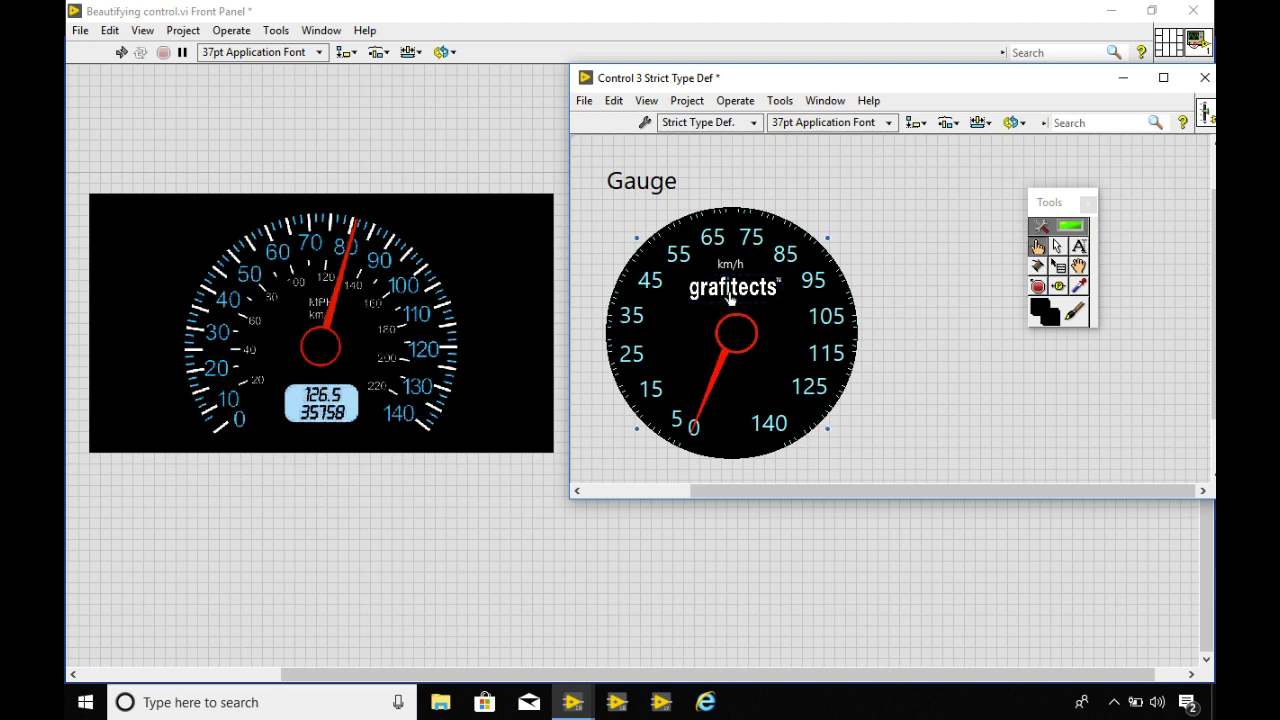
pyautogui.click(645, 122)
pyautogui.moveTo(734, 295); pyautogui.dragTo(734, 292)
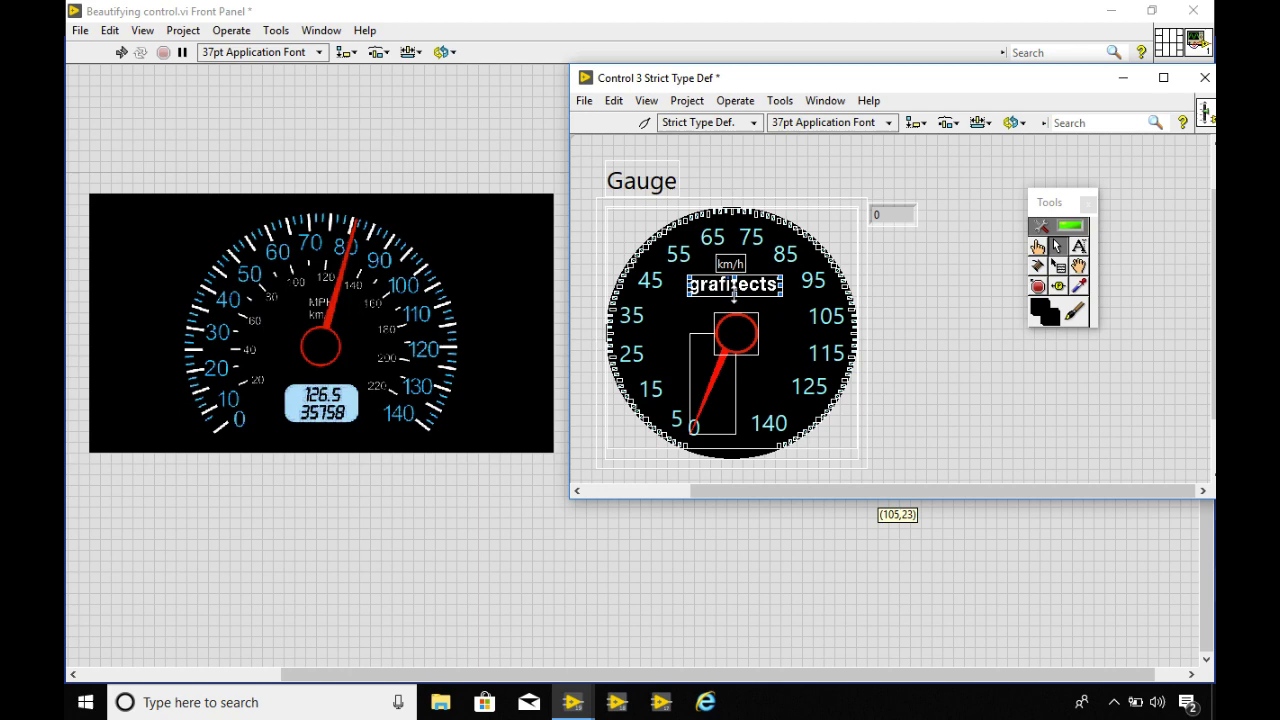
pyautogui.click(962, 238)
pyautogui.press('Down')
pyautogui.press('Down')
pyautogui.press('Down')
pyautogui.press('Down')
pyautogui.press('Down')
pyautogui.press('Down')
pyautogui.press('Down')
pyautogui.press('Down')
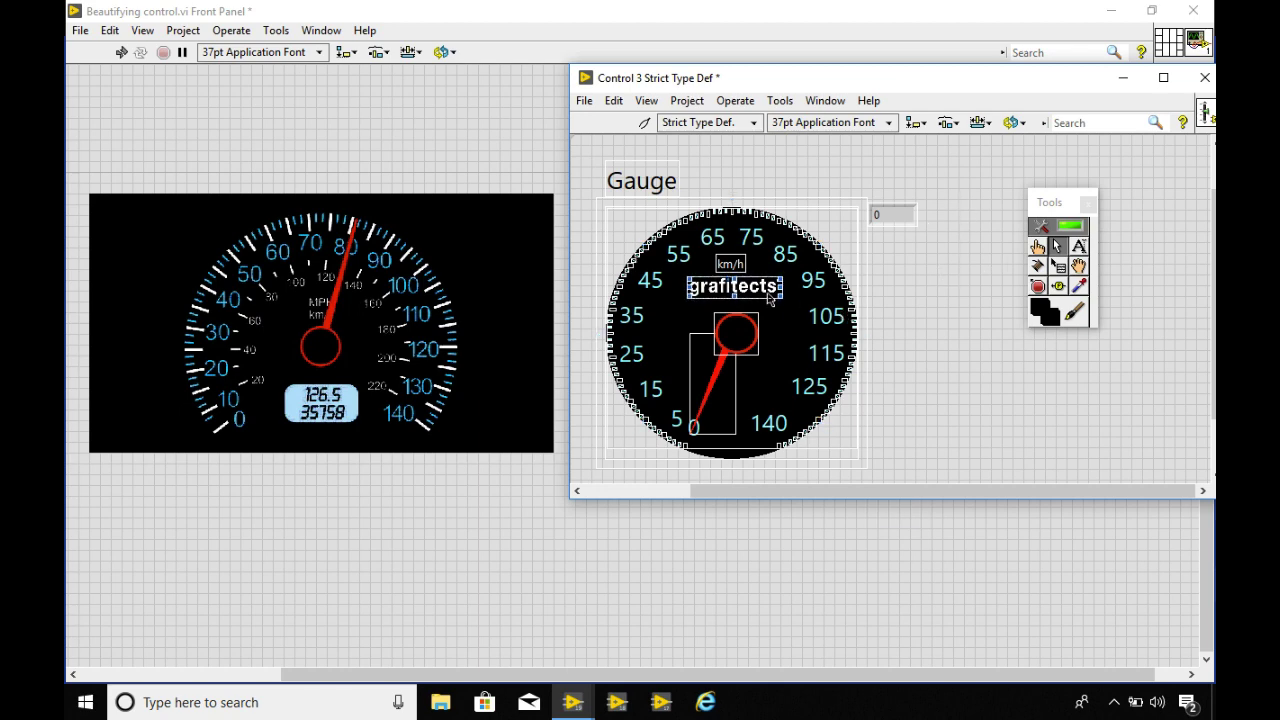
pyautogui.press('Down')
# Return to Edit Mode and swing the needle to about 55 to test it
pyautogui.click(728, 263)
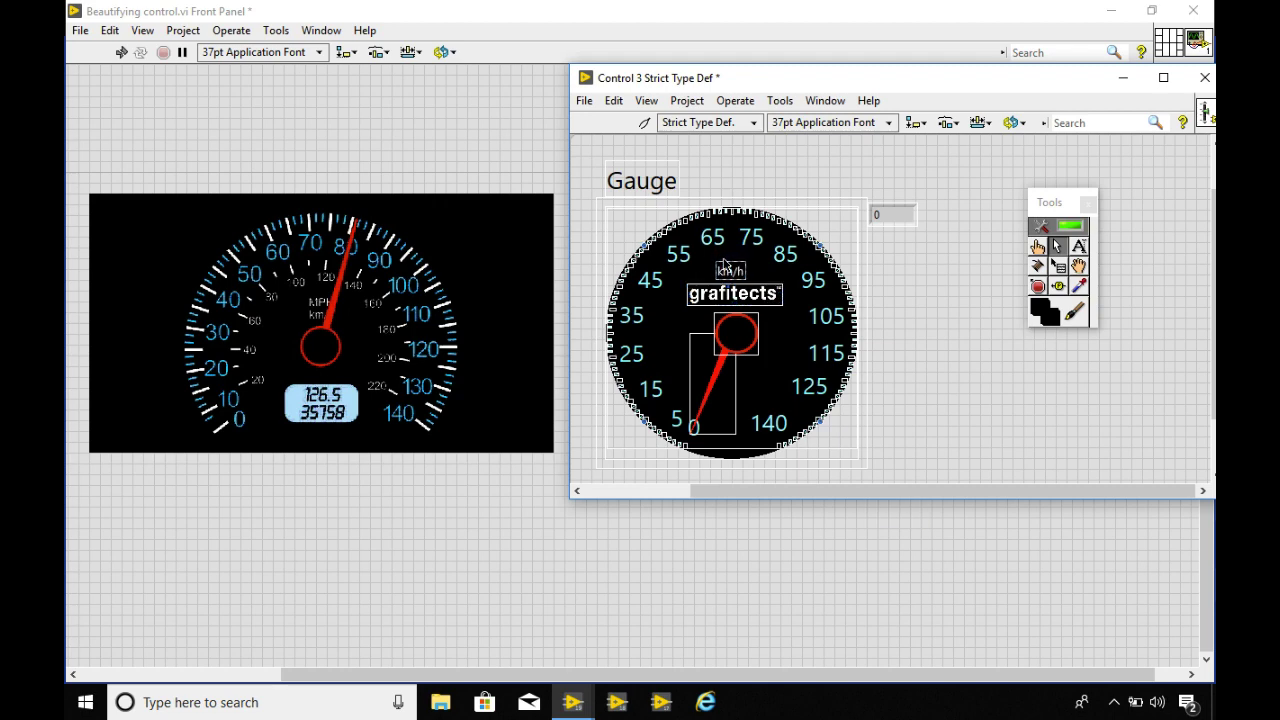
pyautogui.click(645, 122)
pyautogui.moveTo(705, 407); pyautogui.dragTo(711, 268)
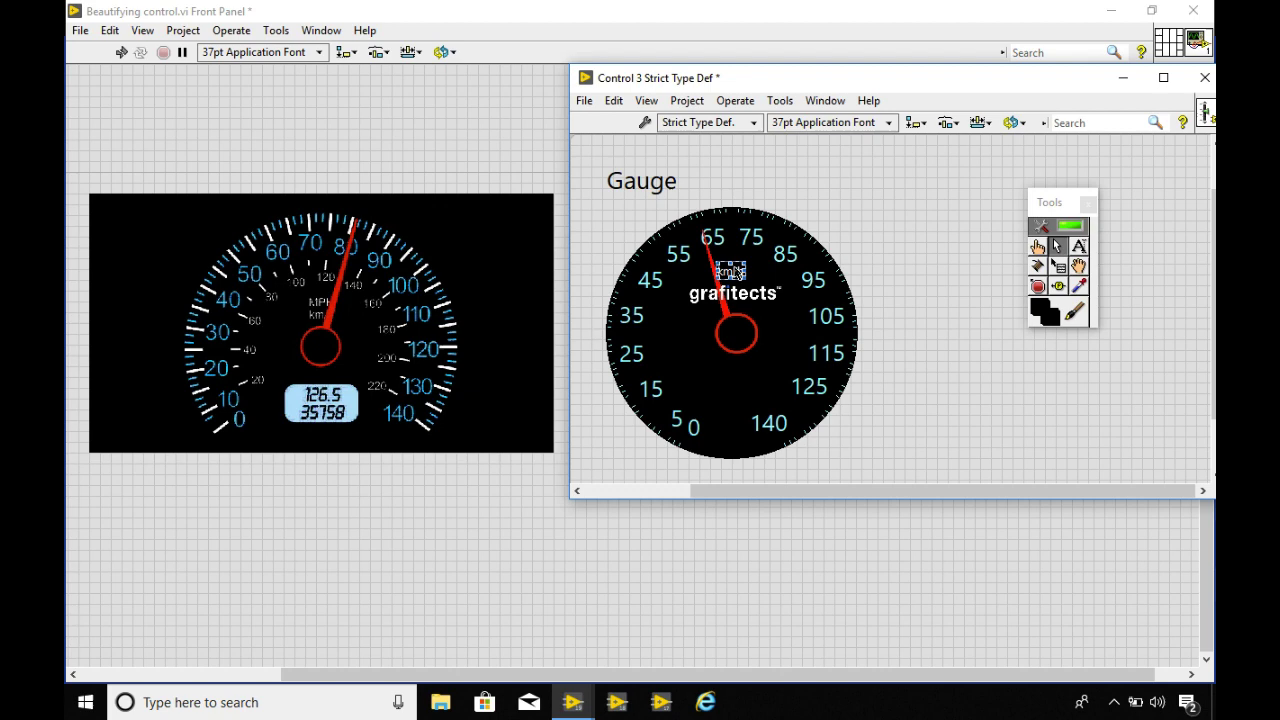
# Send the selected gauge part one layer back in the stacking order
pyautogui.rightClick(737, 269)
pyautogui.click(900, 218)
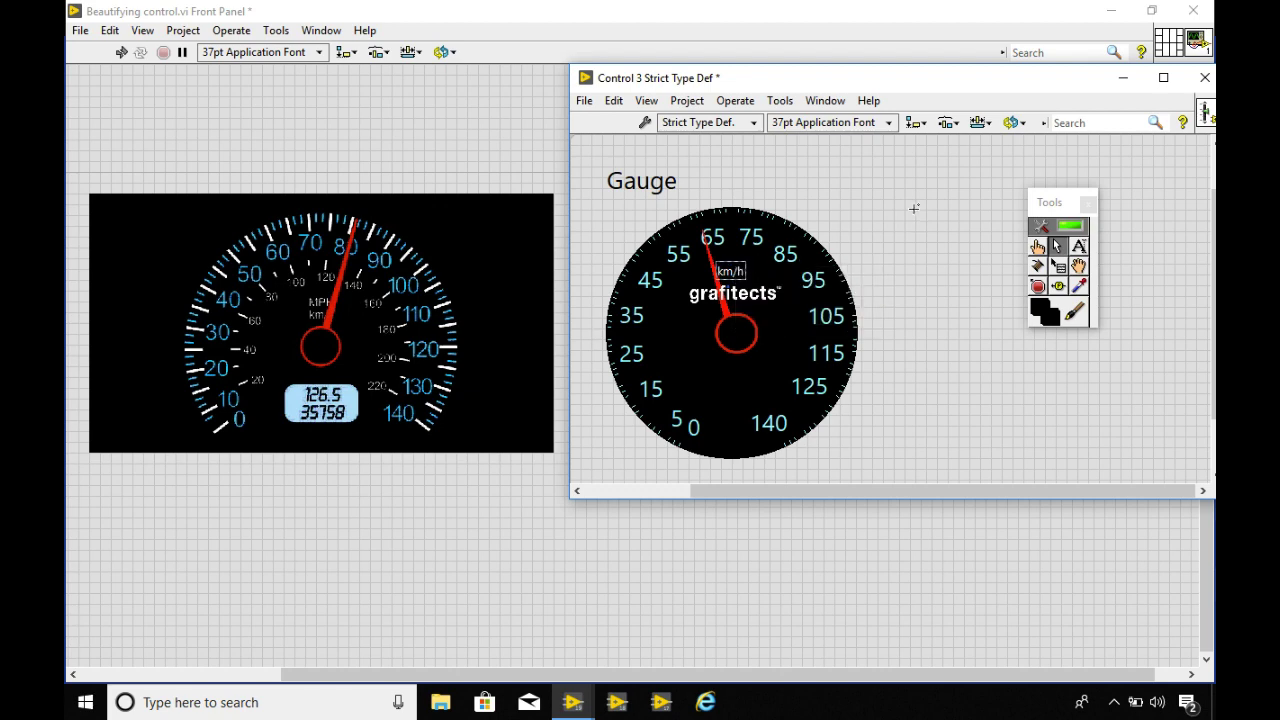
pyautogui.click(1013, 122)
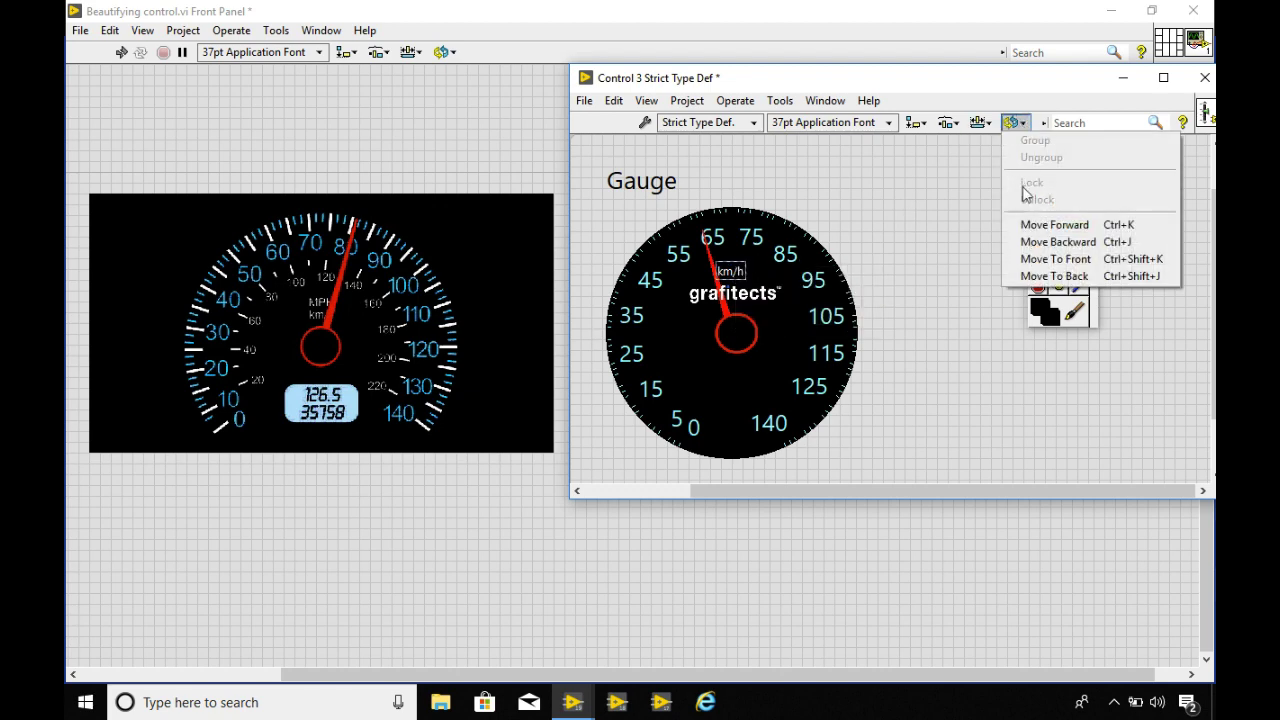
pyautogui.click(1048, 242)
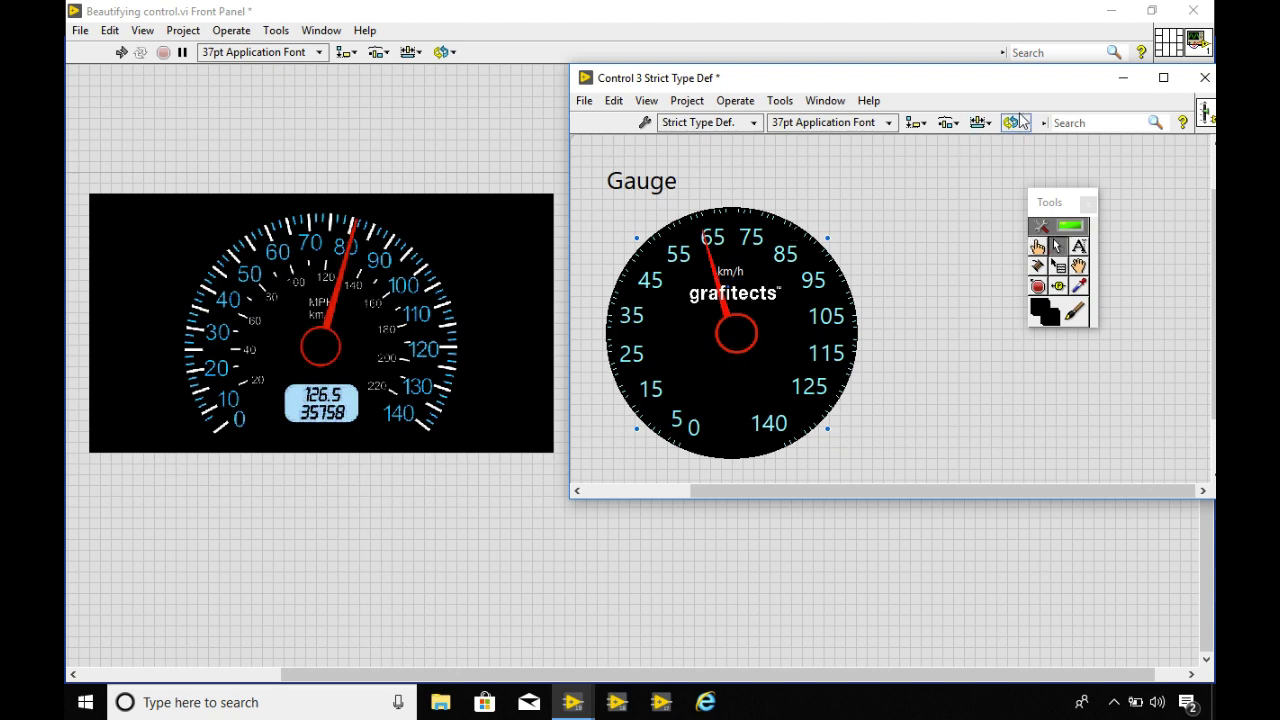
# In Customize mode, send the selected part back two layers, then test the needle's layering
pyautogui.click(644, 122)
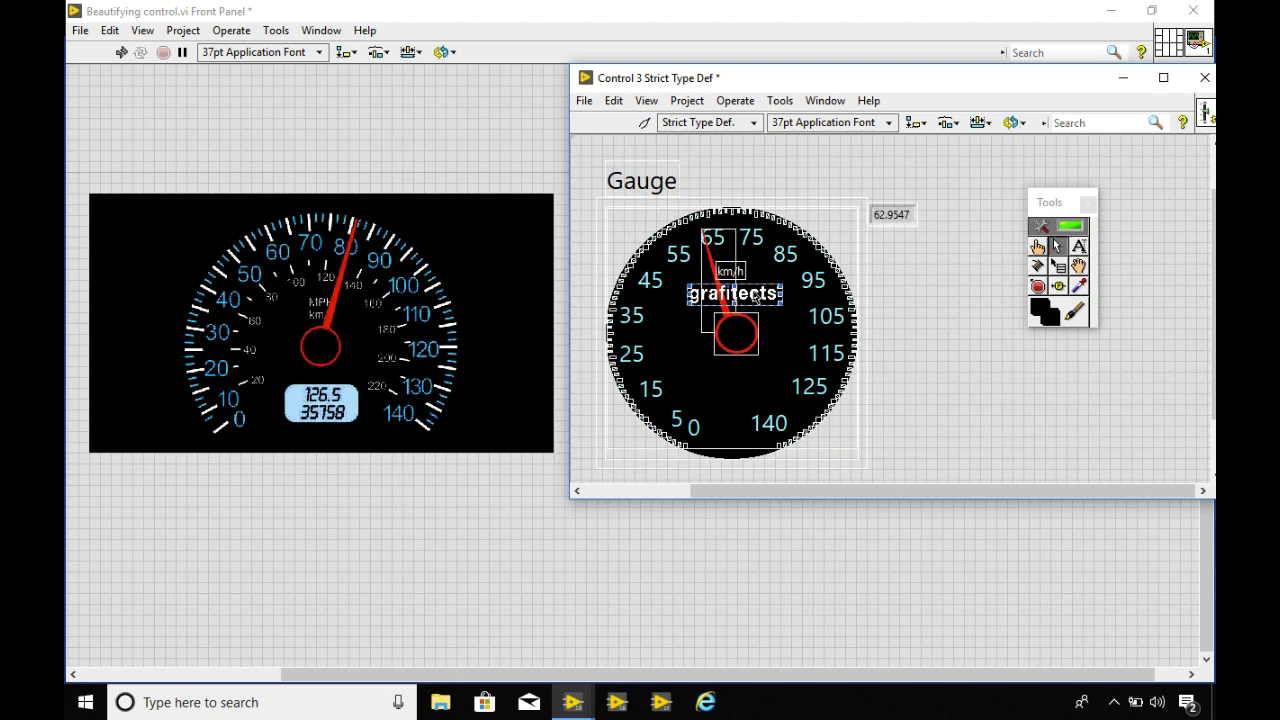
pyautogui.click(1013, 122)
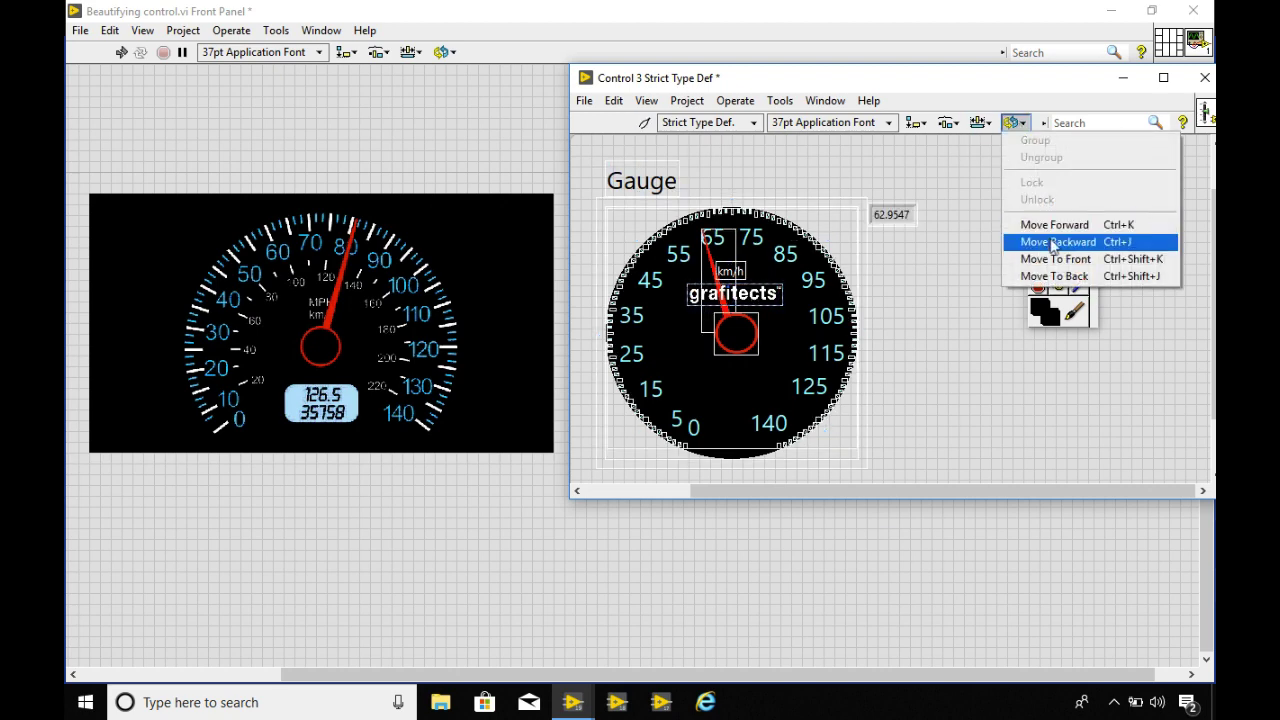
pyautogui.click(1050, 242)
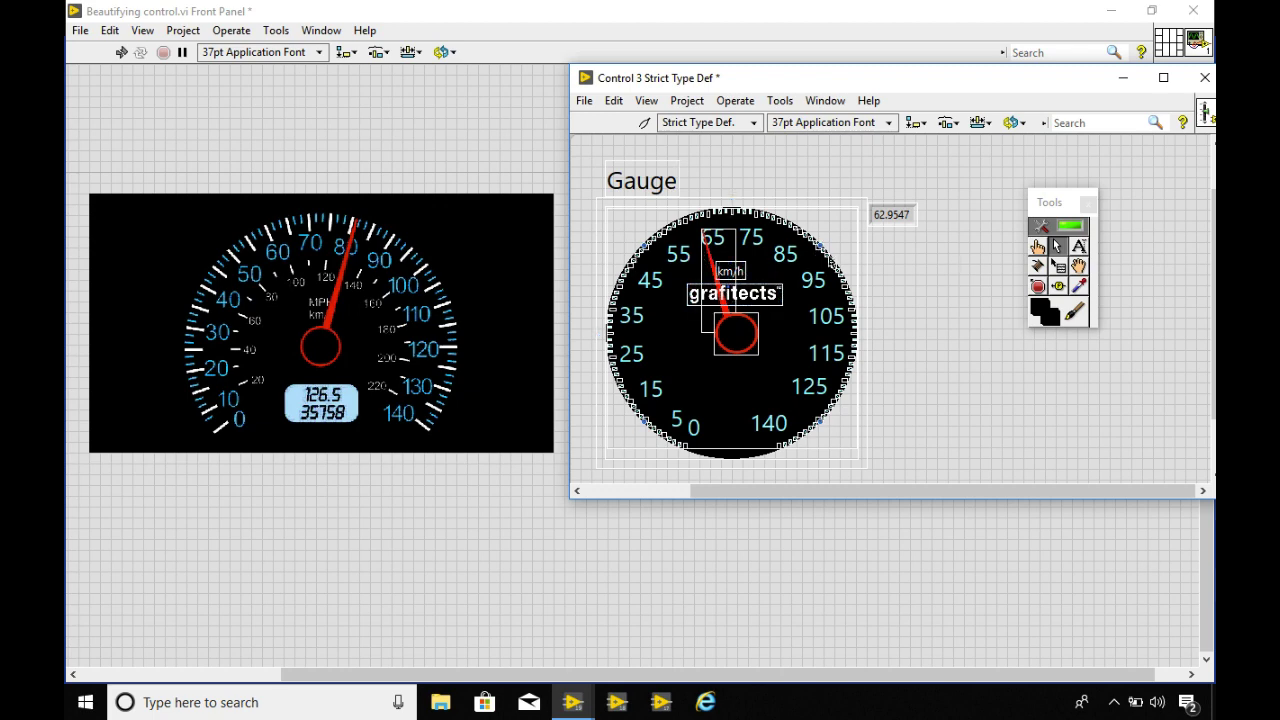
pyautogui.click(1013, 122)
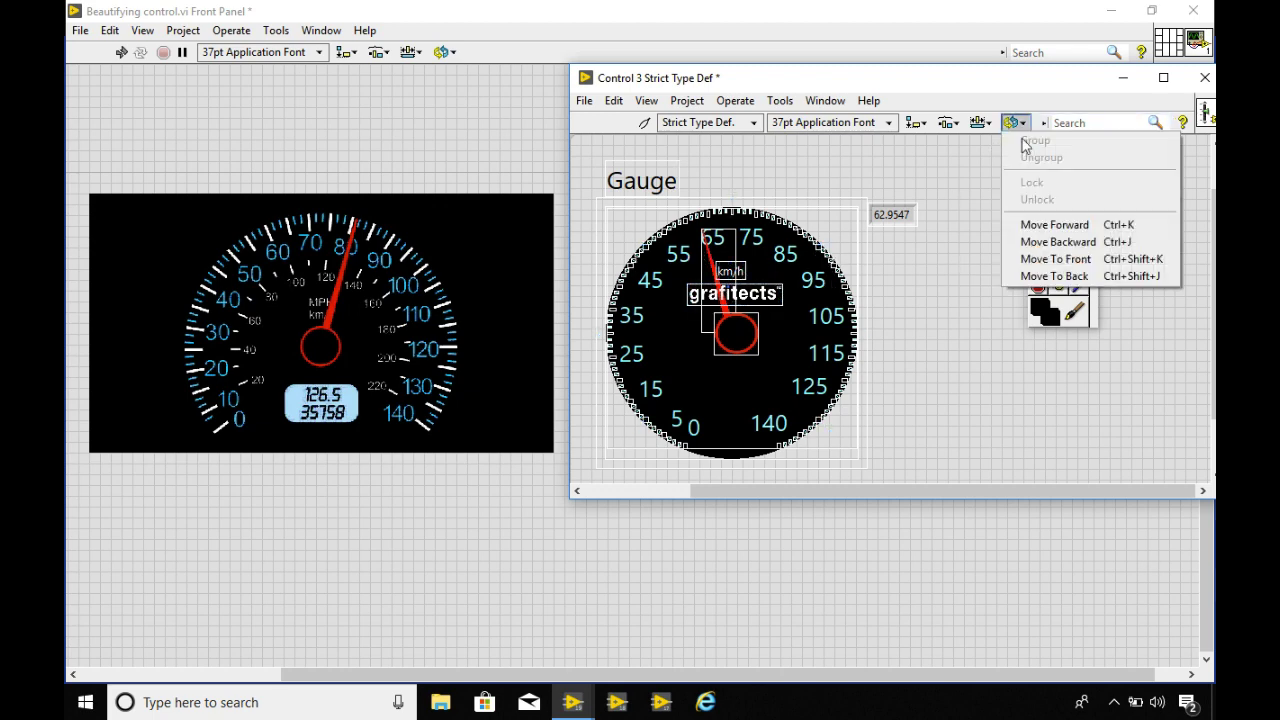
pyautogui.click(1050, 242)
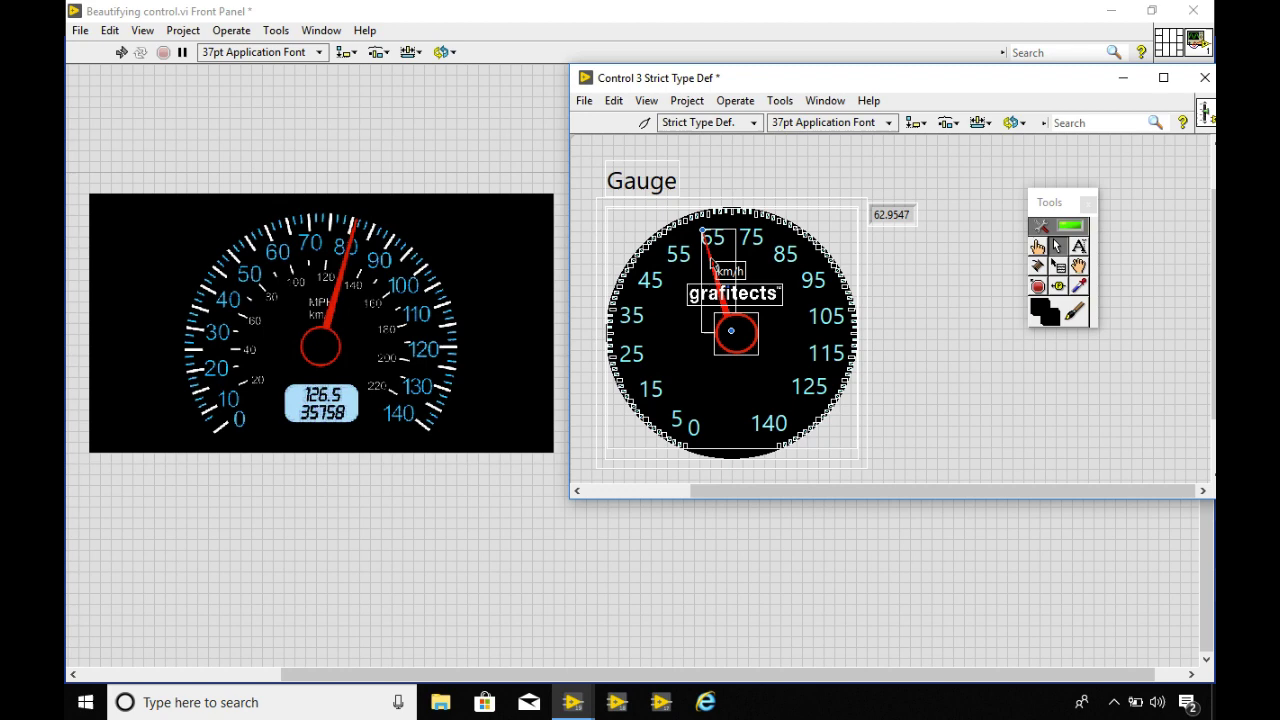
pyautogui.click(644, 123)
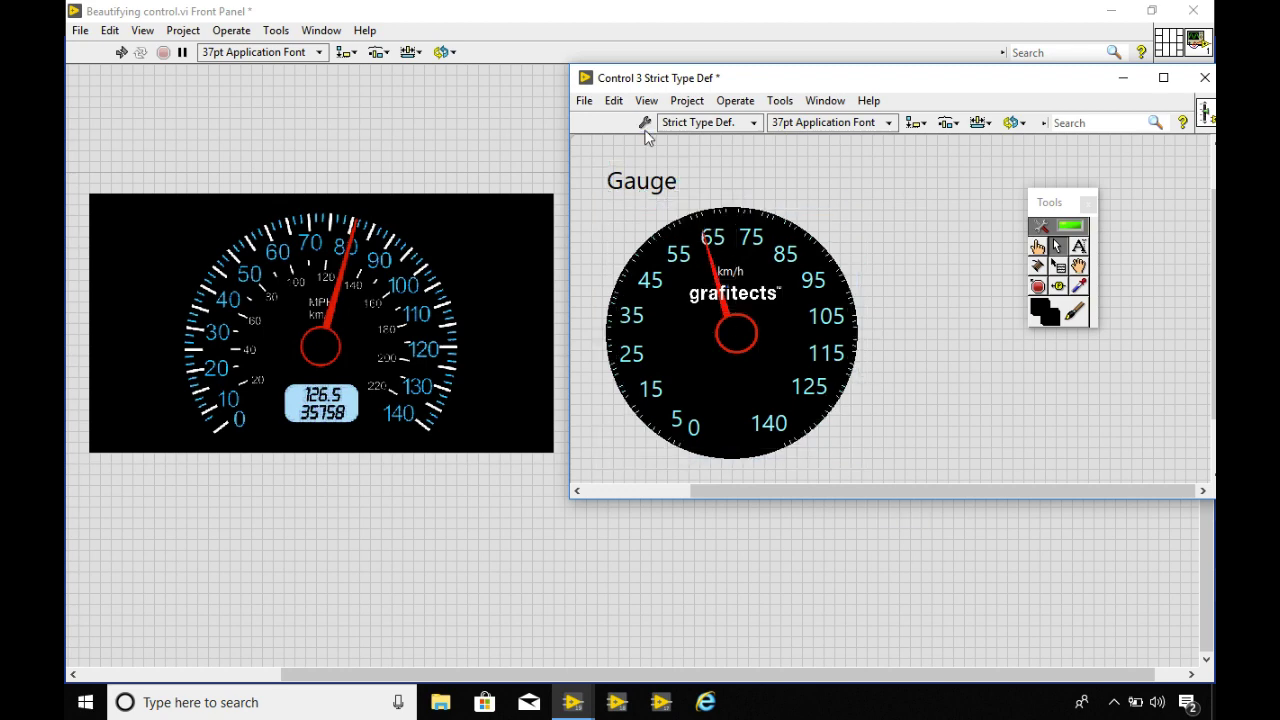
pyautogui.moveTo(714, 267); pyautogui.dragTo(720, 267)
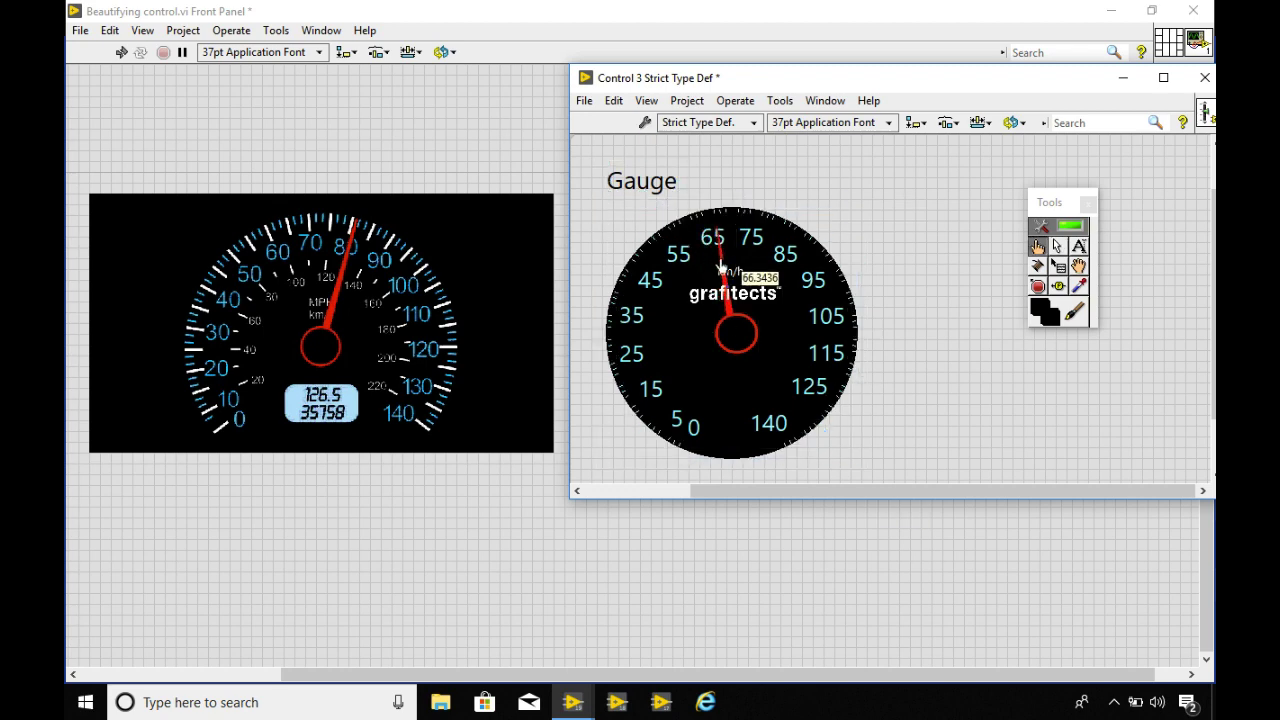
# Select the red needle in Customize mode and bring it forward three layers
pyautogui.click(644, 123)
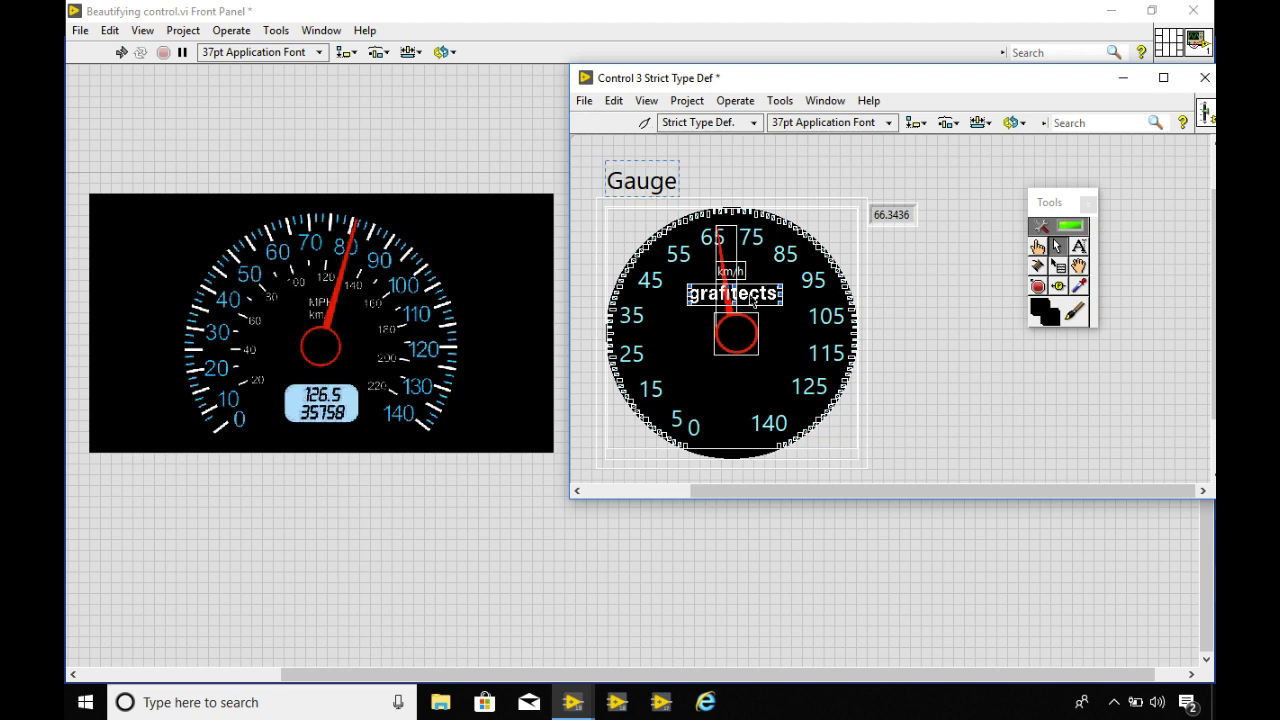
pyautogui.click(721, 256)
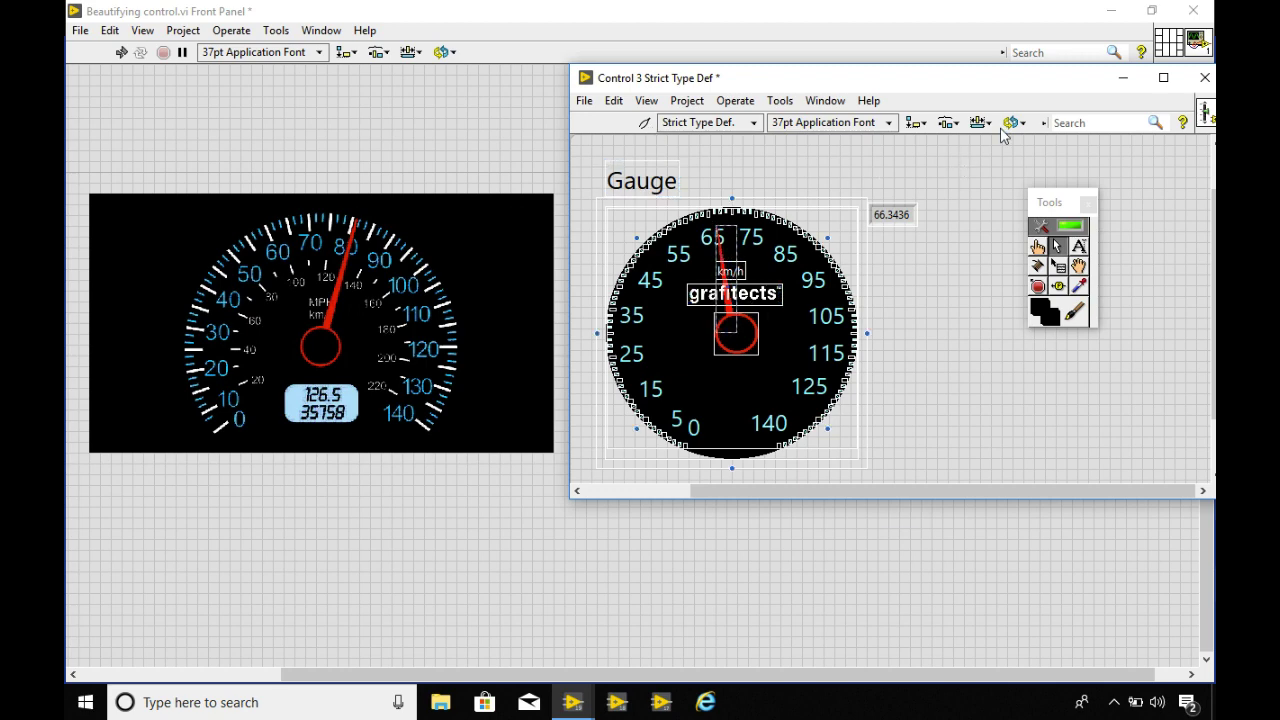
pyautogui.click(1013, 122)
pyautogui.click(1042, 227)
pyautogui.click(1013, 122)
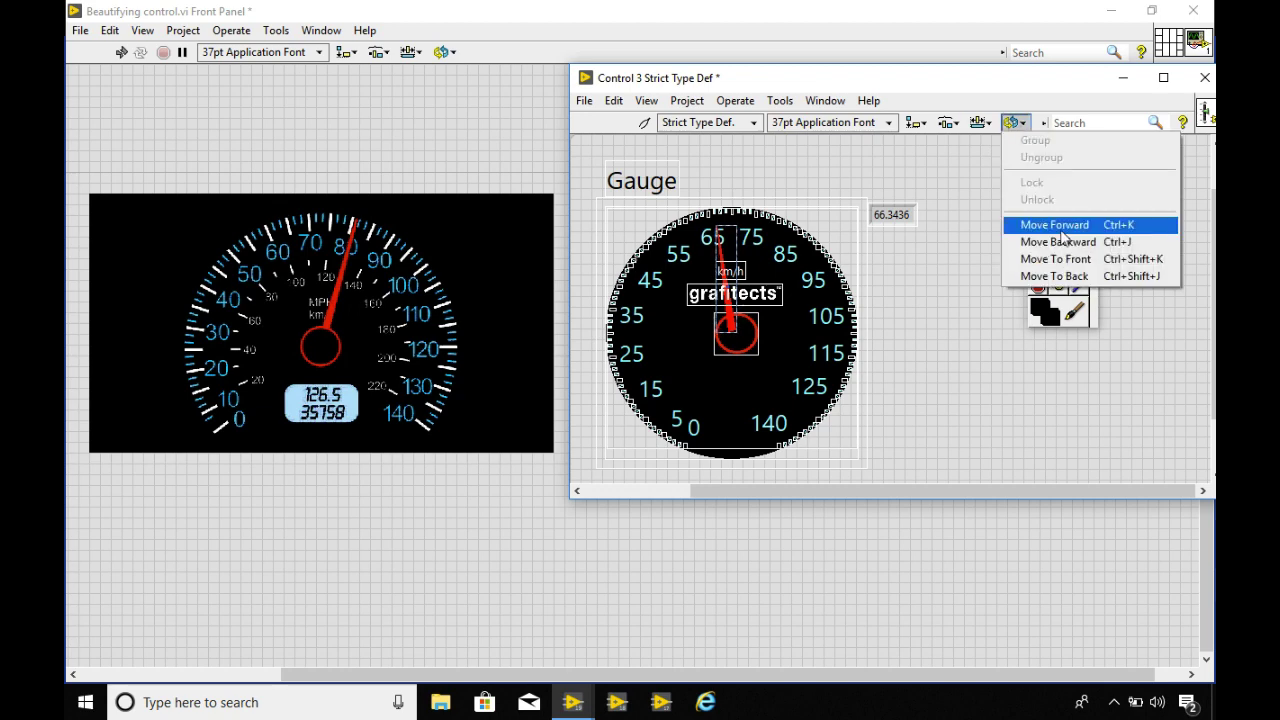
pyautogui.click(1060, 228)
pyautogui.click(1013, 122)
pyautogui.click(1045, 226)
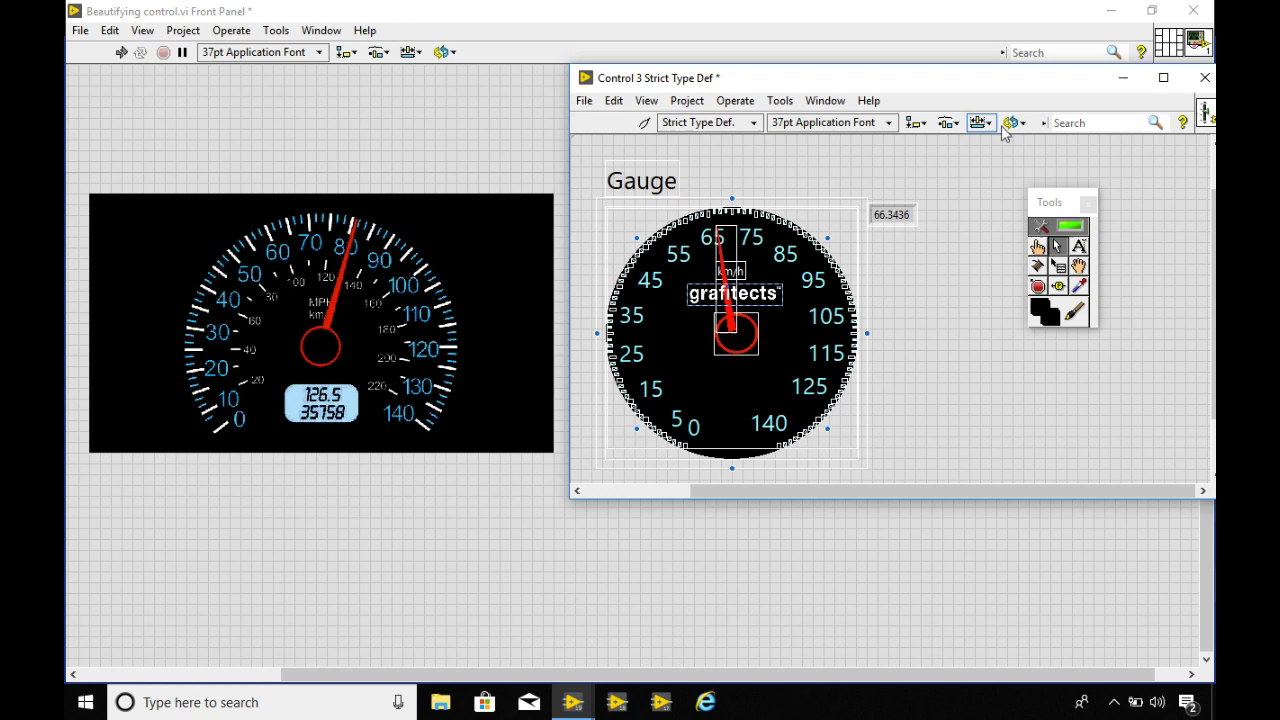
# Move the needle back one layer, then to the very front, and exit Customize mode
pyautogui.click(1013, 122)
pyautogui.click(1058, 243)
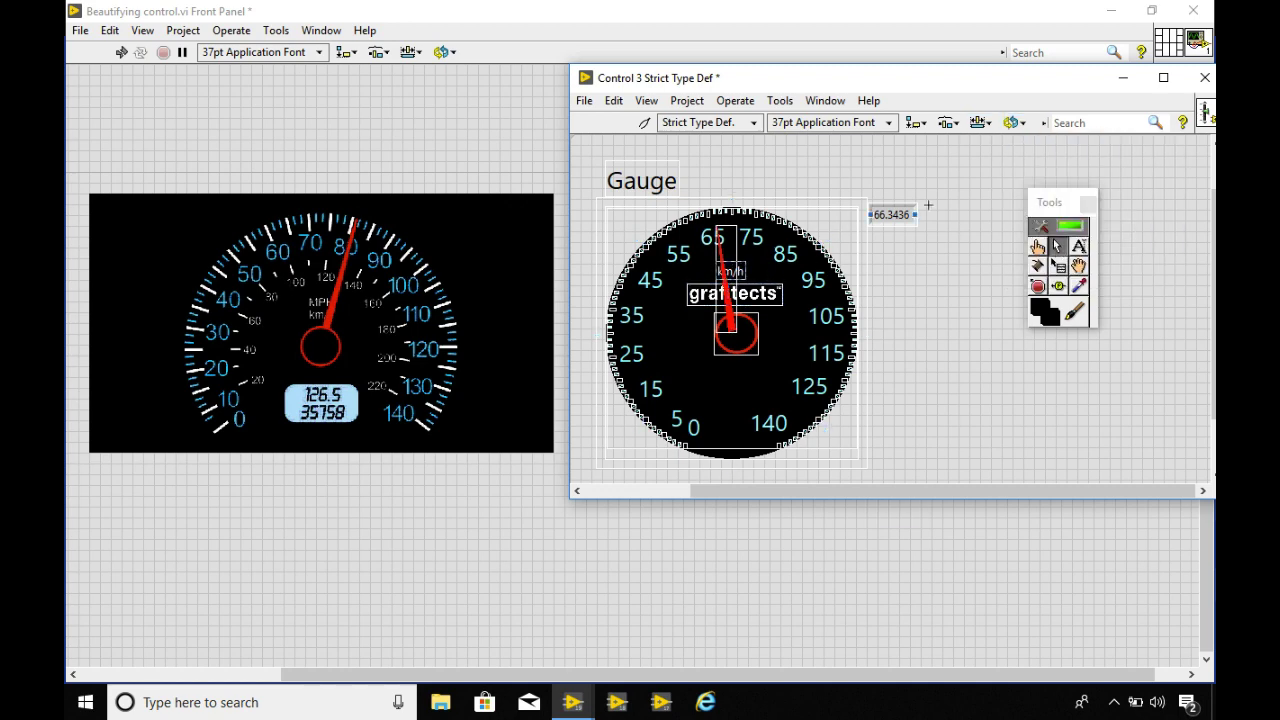
pyautogui.click(1013, 122)
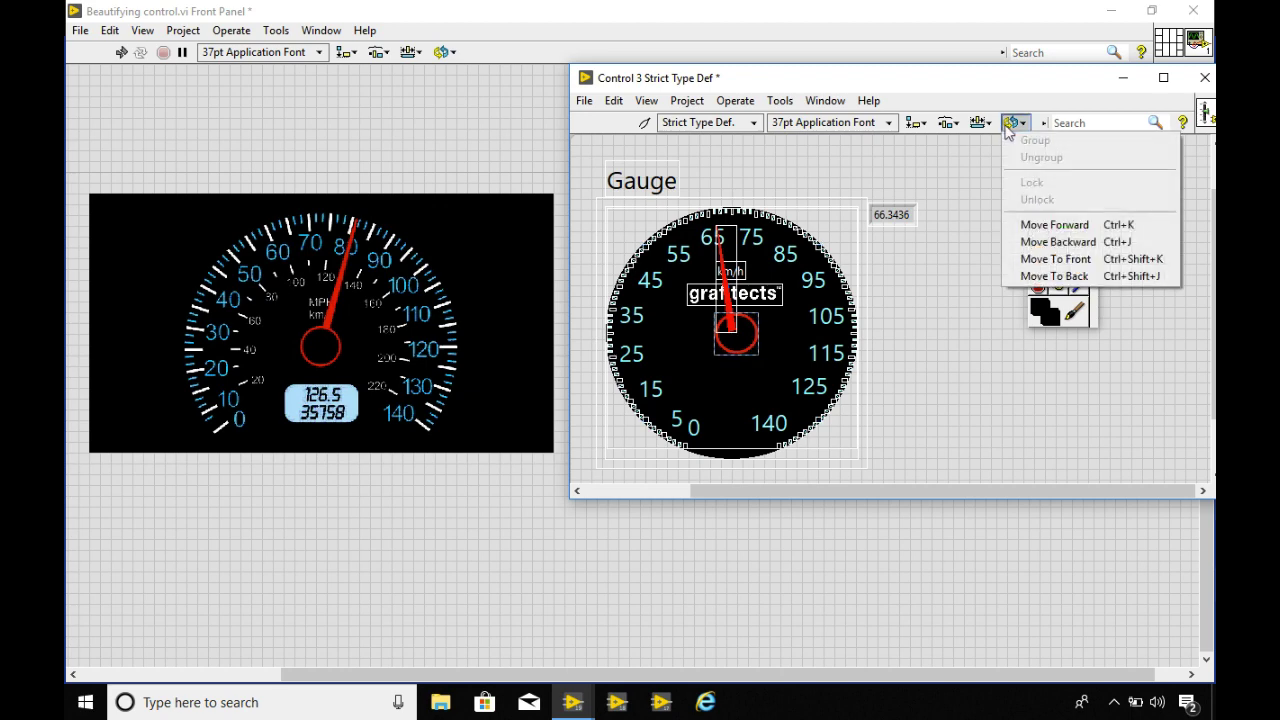
pyautogui.click(1078, 260)
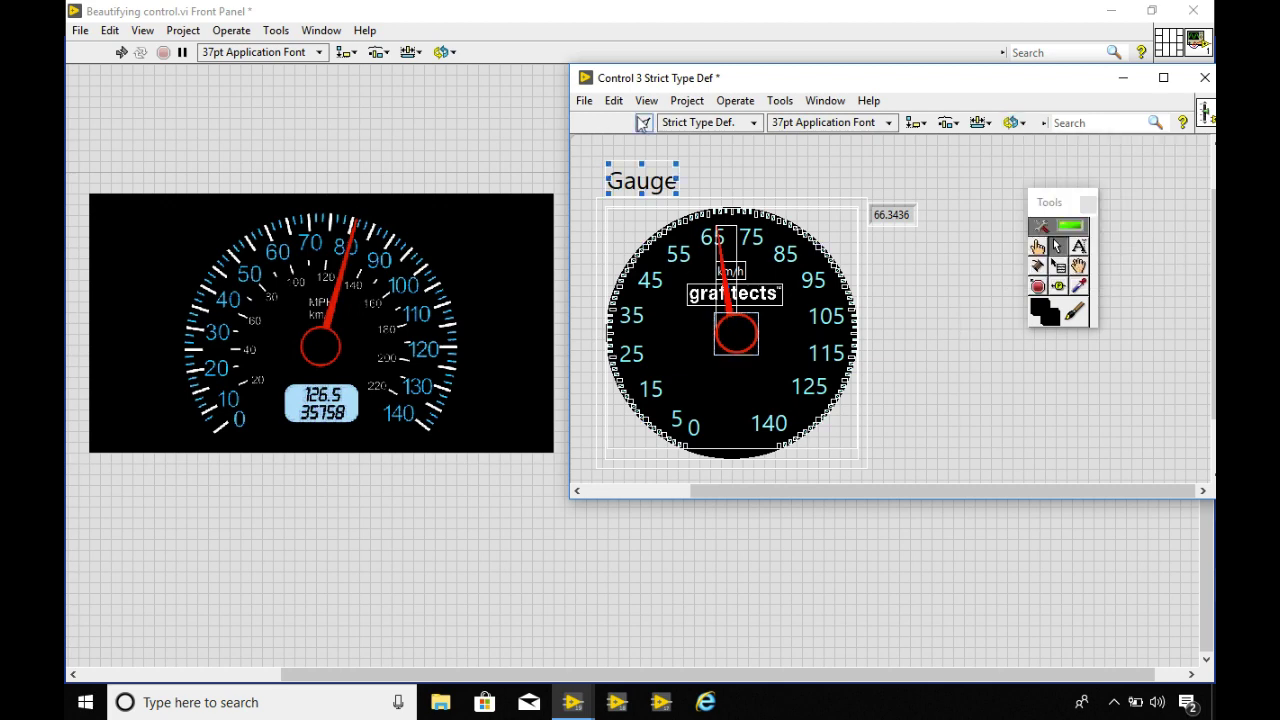
pyautogui.click(644, 122)
pyautogui.click(1037, 246)
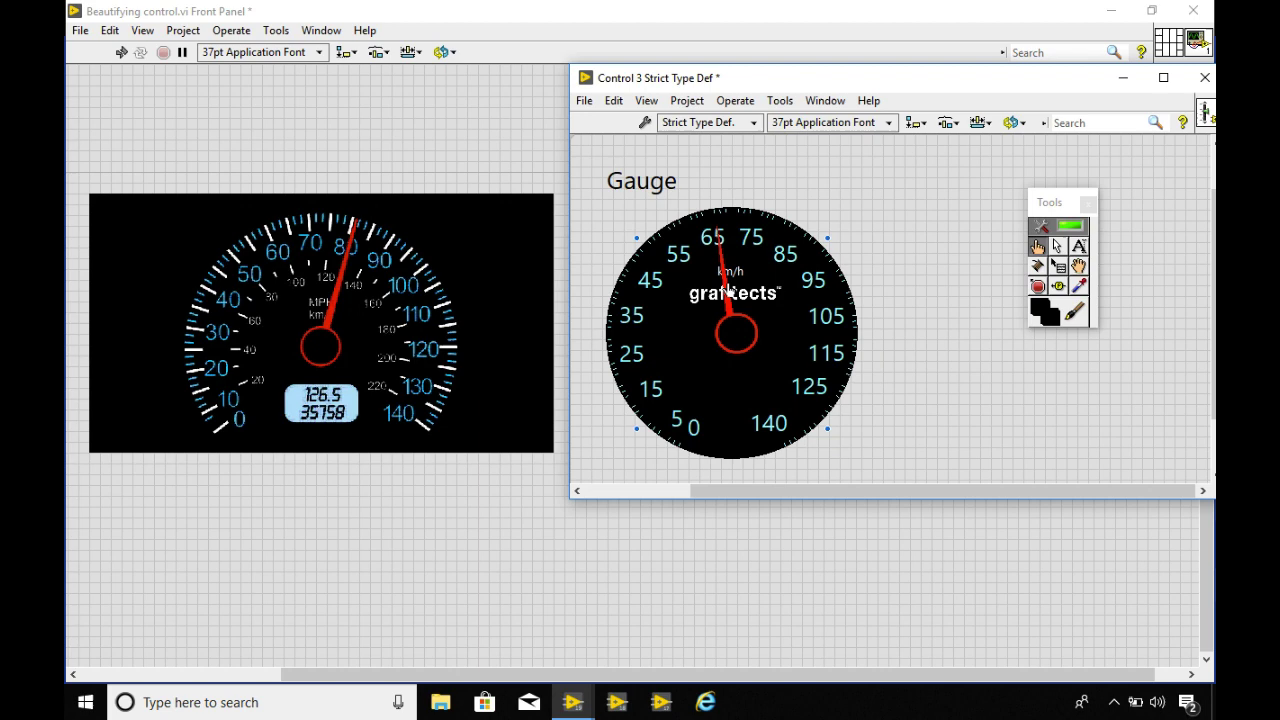
# Test the needle over the logo, then paint the digital readout's background white in Customize mode
pyautogui.moveTo(720, 245); pyautogui.dragTo(775, 242)
pyautogui.rightClick(907, 176)
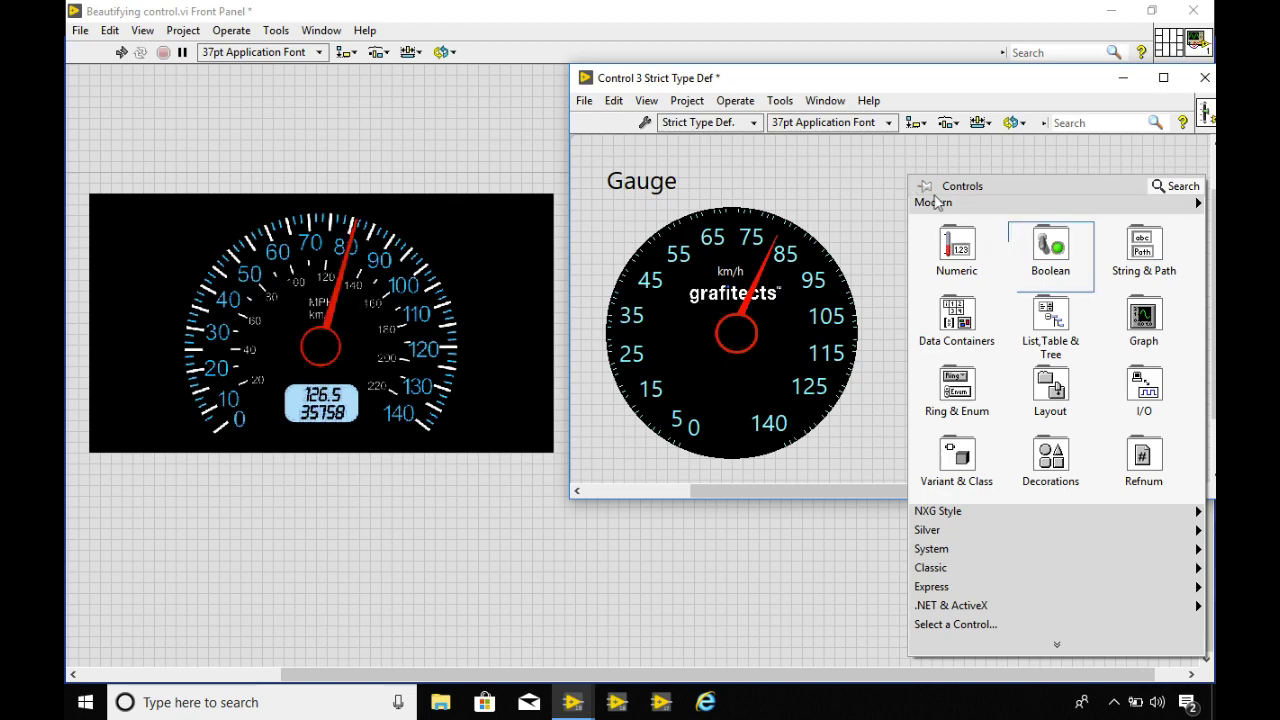
pyautogui.click(642, 124)
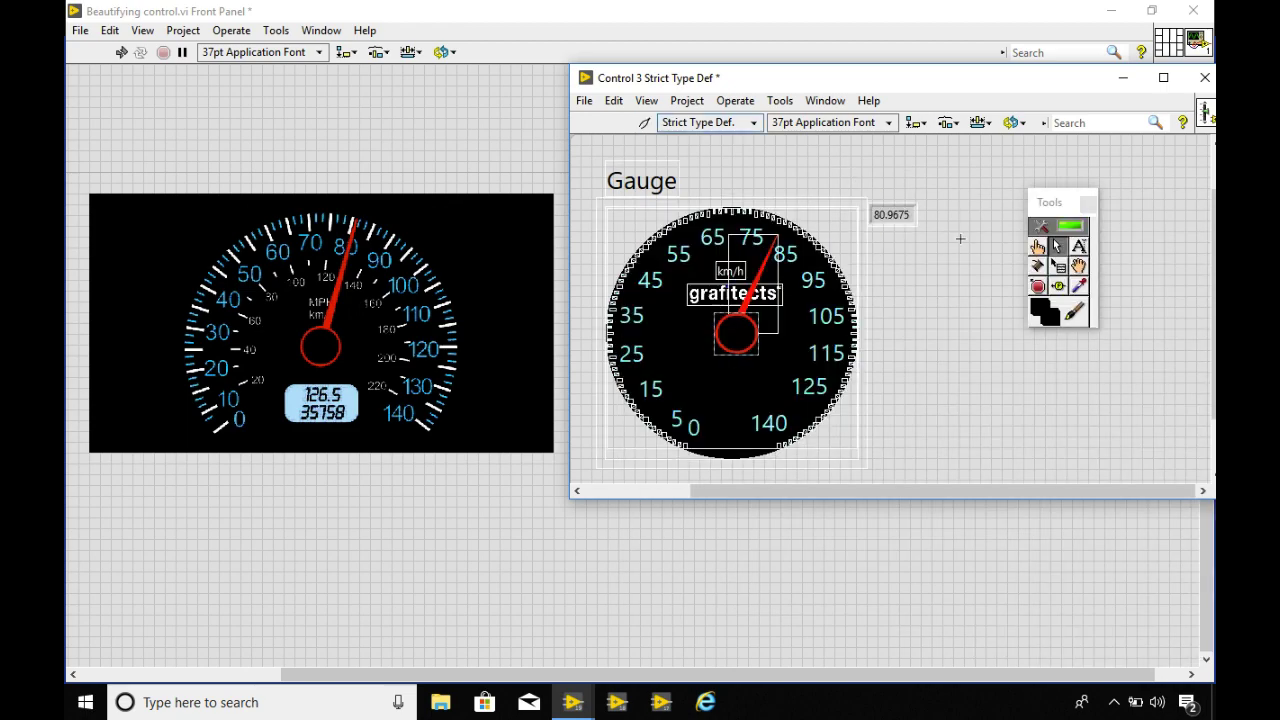
pyautogui.click(1073, 312)
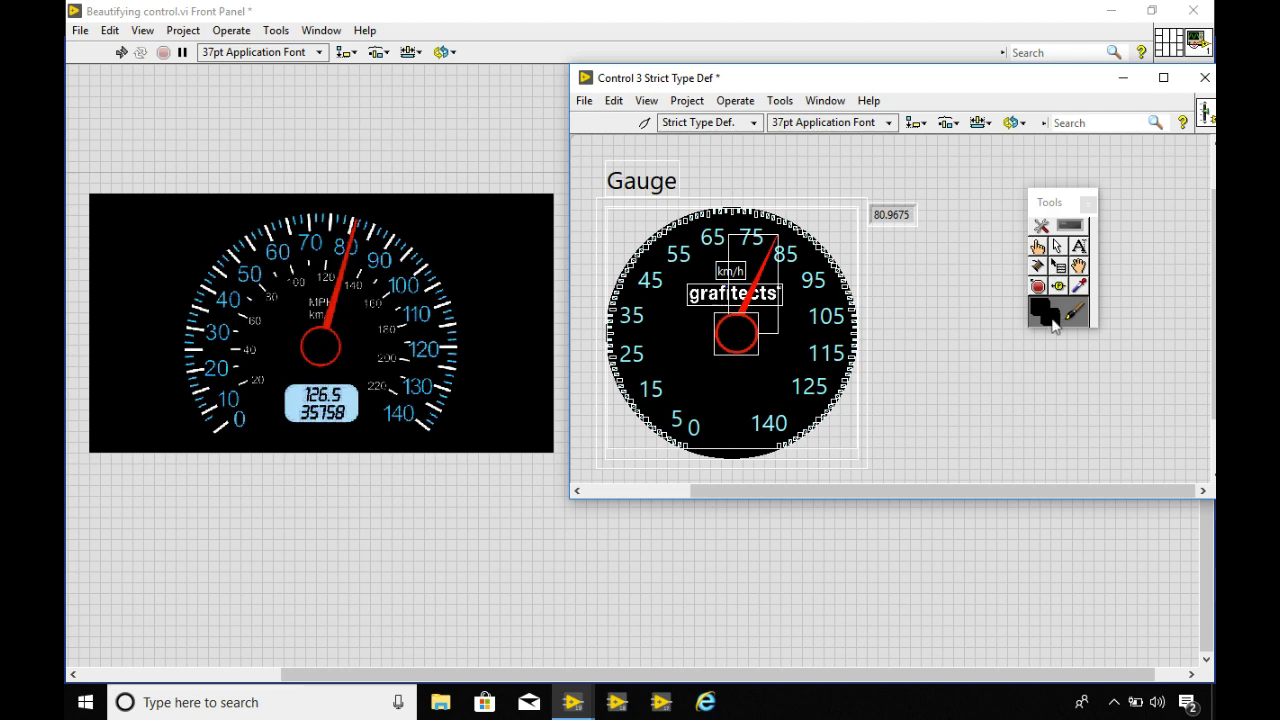
pyautogui.click(1053, 325)
pyautogui.click(1020, 322)
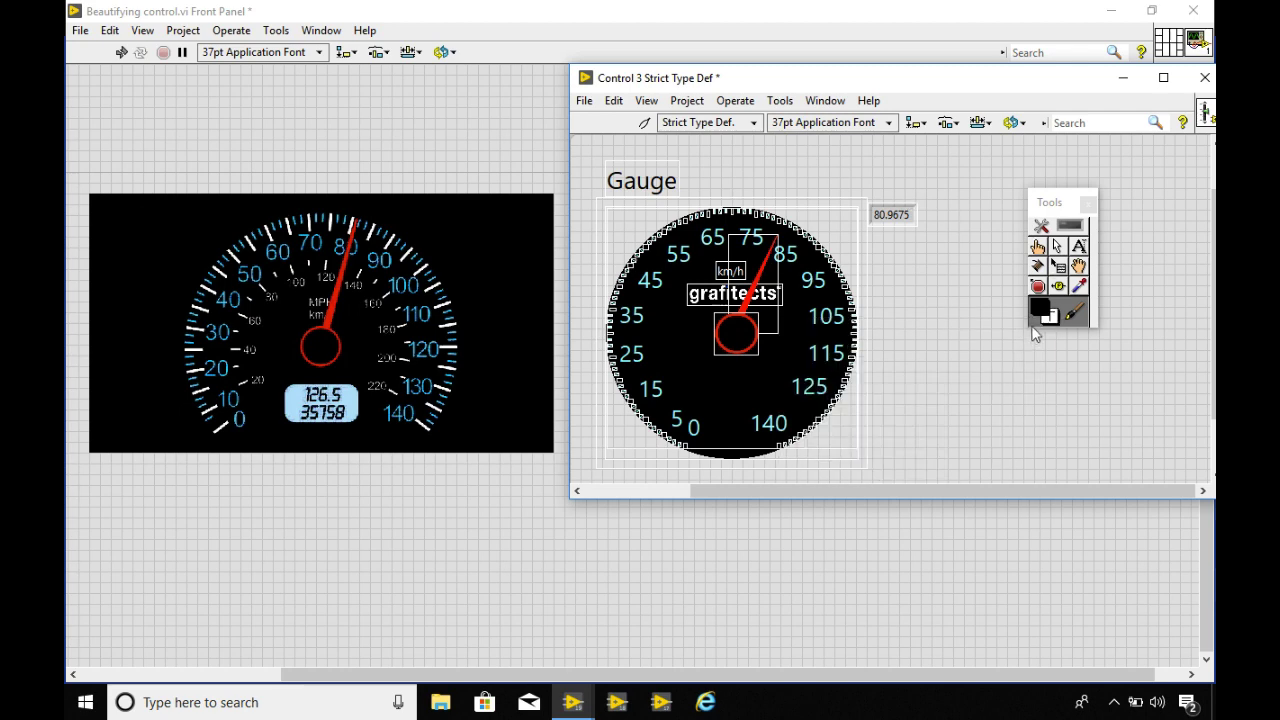
pyautogui.click(911, 211)
pyautogui.click(645, 123)
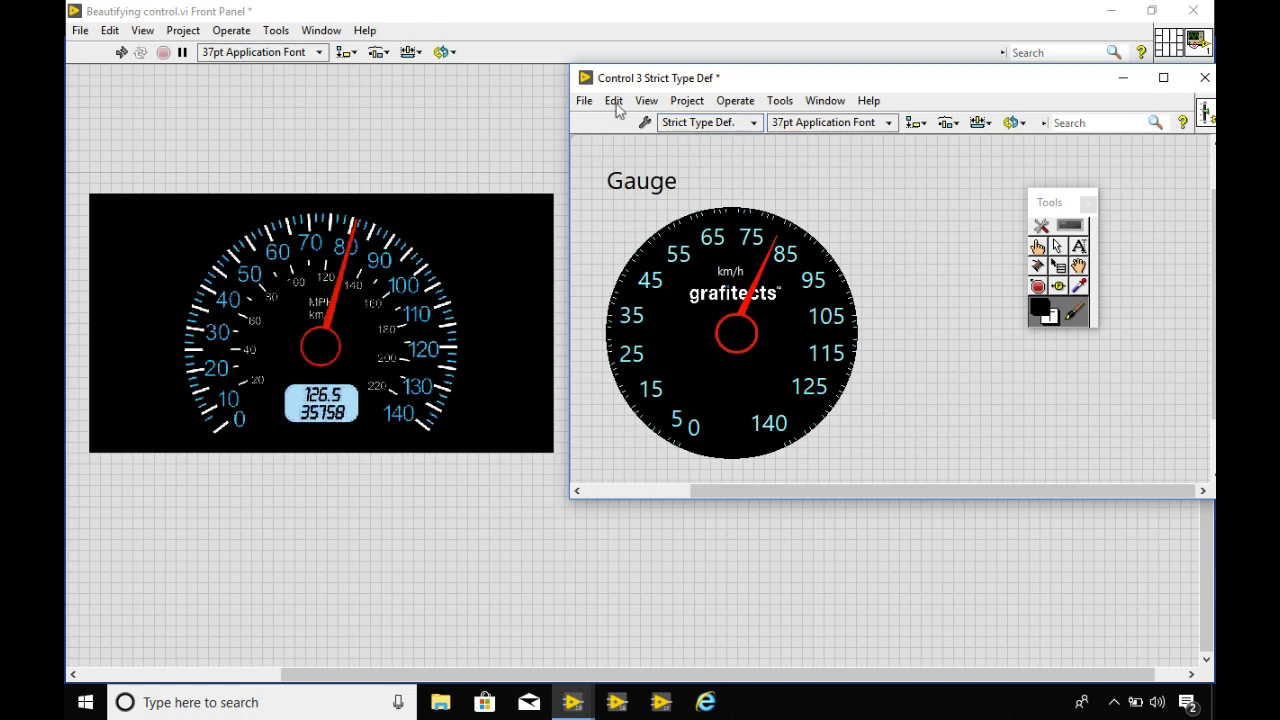
pyautogui.click(1060, 225)
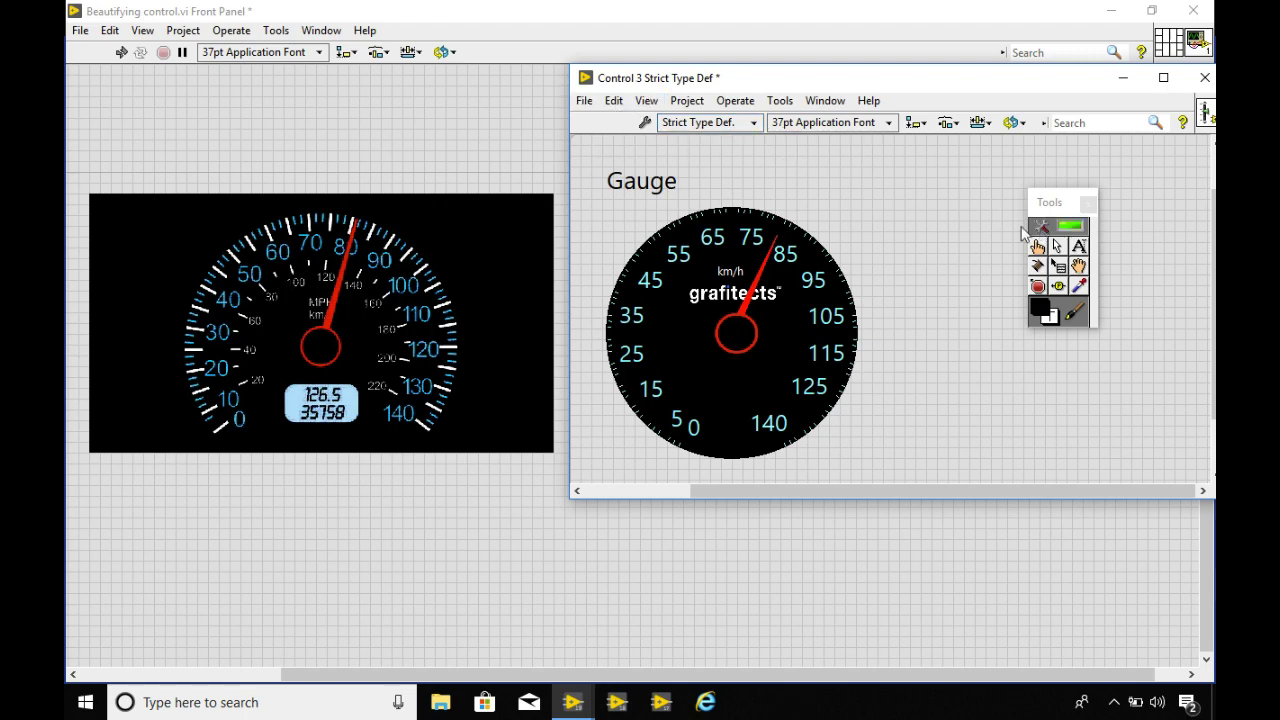
# Import digital background.png to the clipboard and paste it onto the panel
pyautogui.click(614, 101)
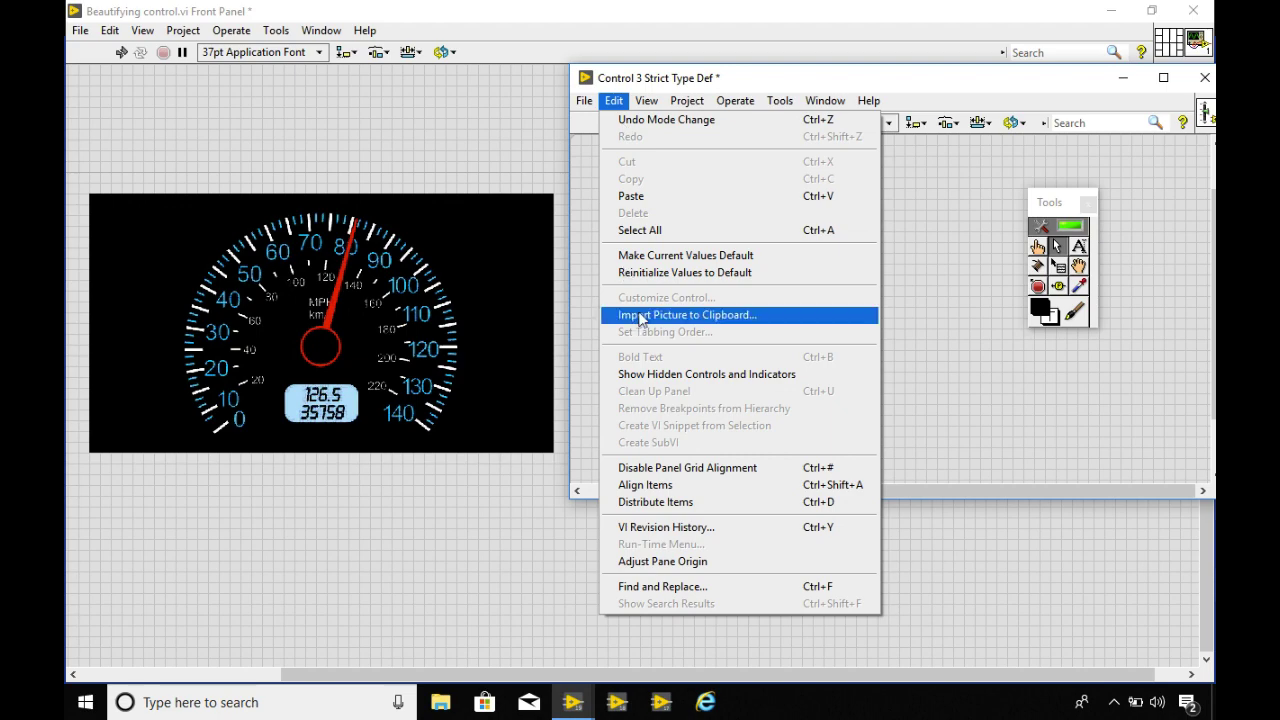
pyautogui.click(637, 318)
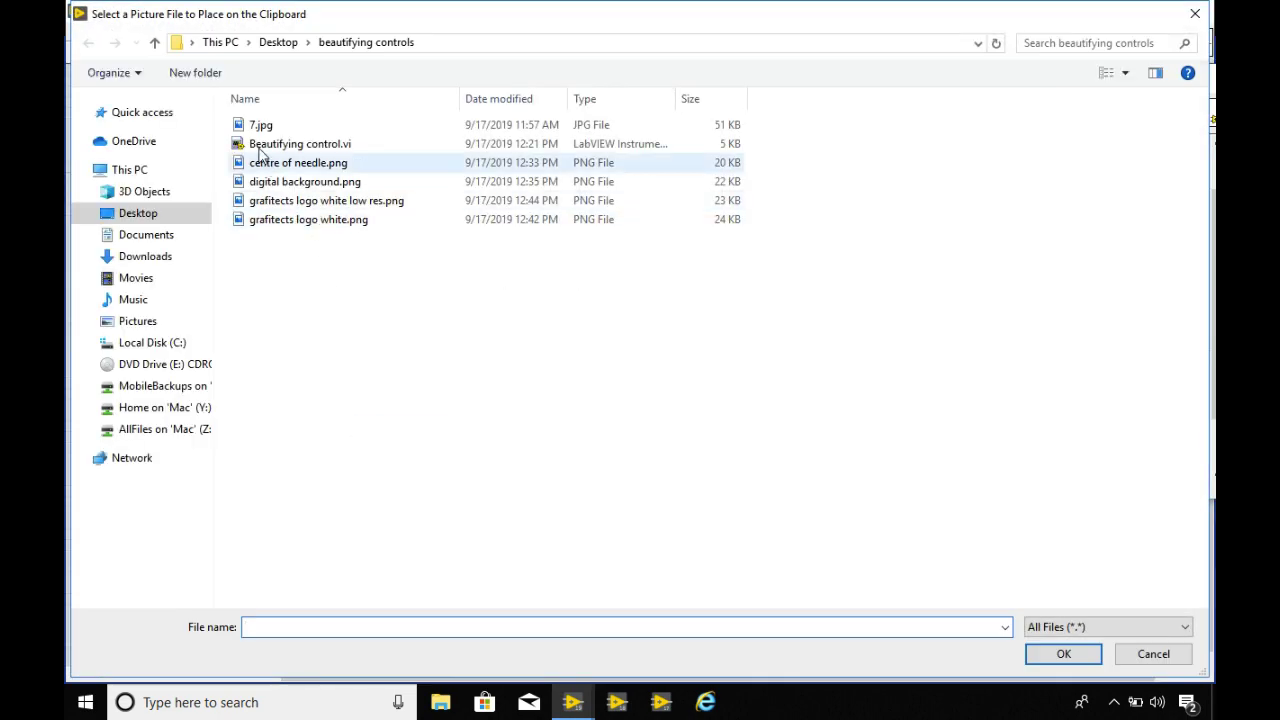
pyautogui.doubleClick(281, 183)
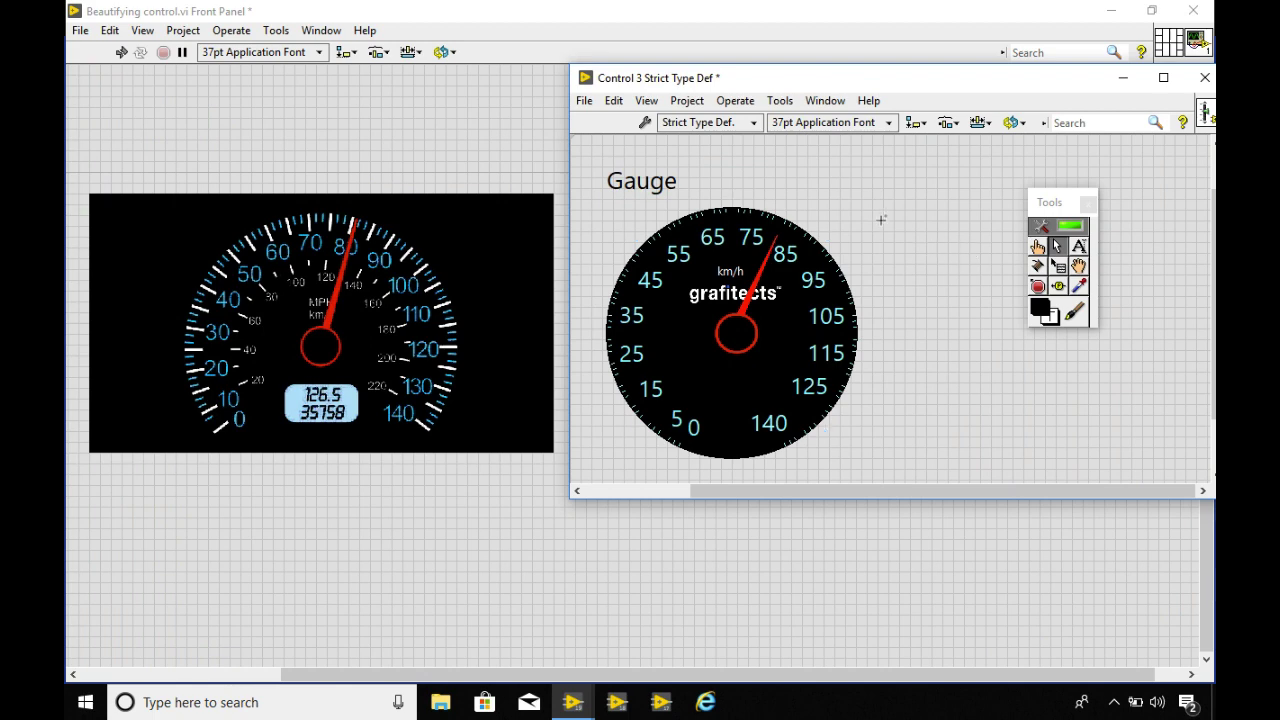
pyautogui.hotkey('ctrl', 'v')
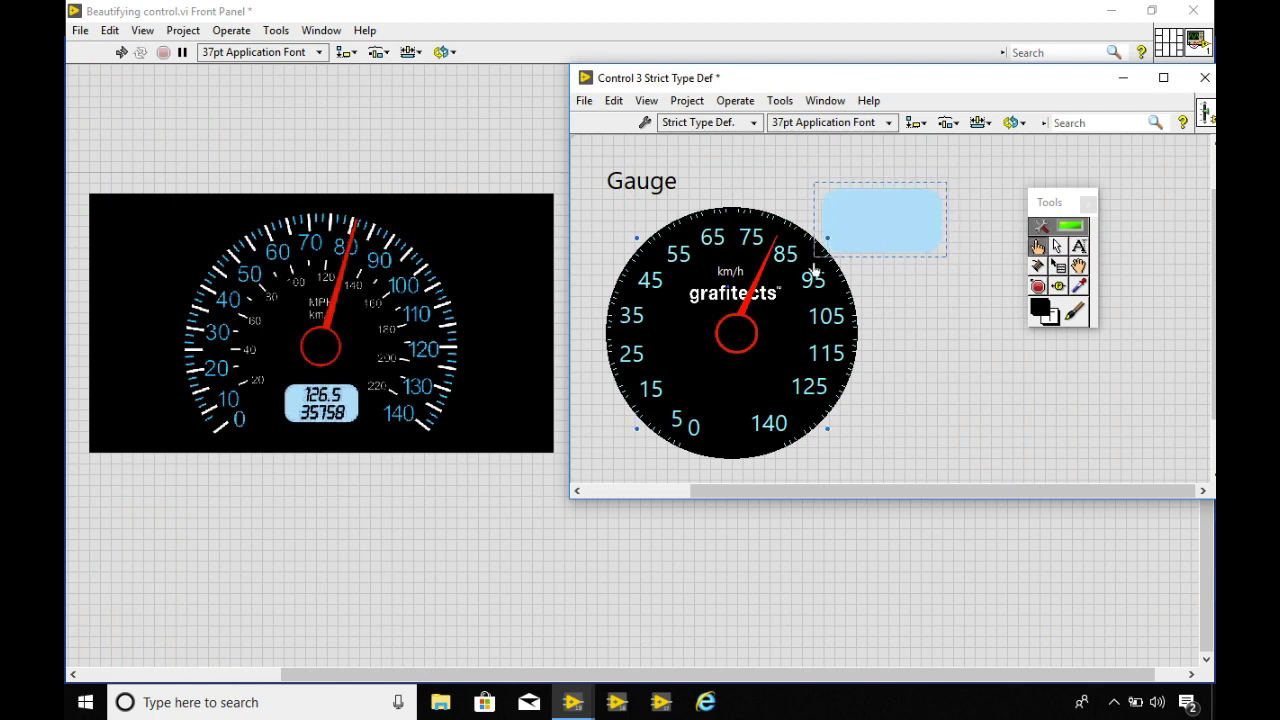
# Shrink the blue picture into the gauge face, nudge it into place, and swing the needle to 140
pyautogui.moveTo(941, 255); pyautogui.dragTo(942, 256)
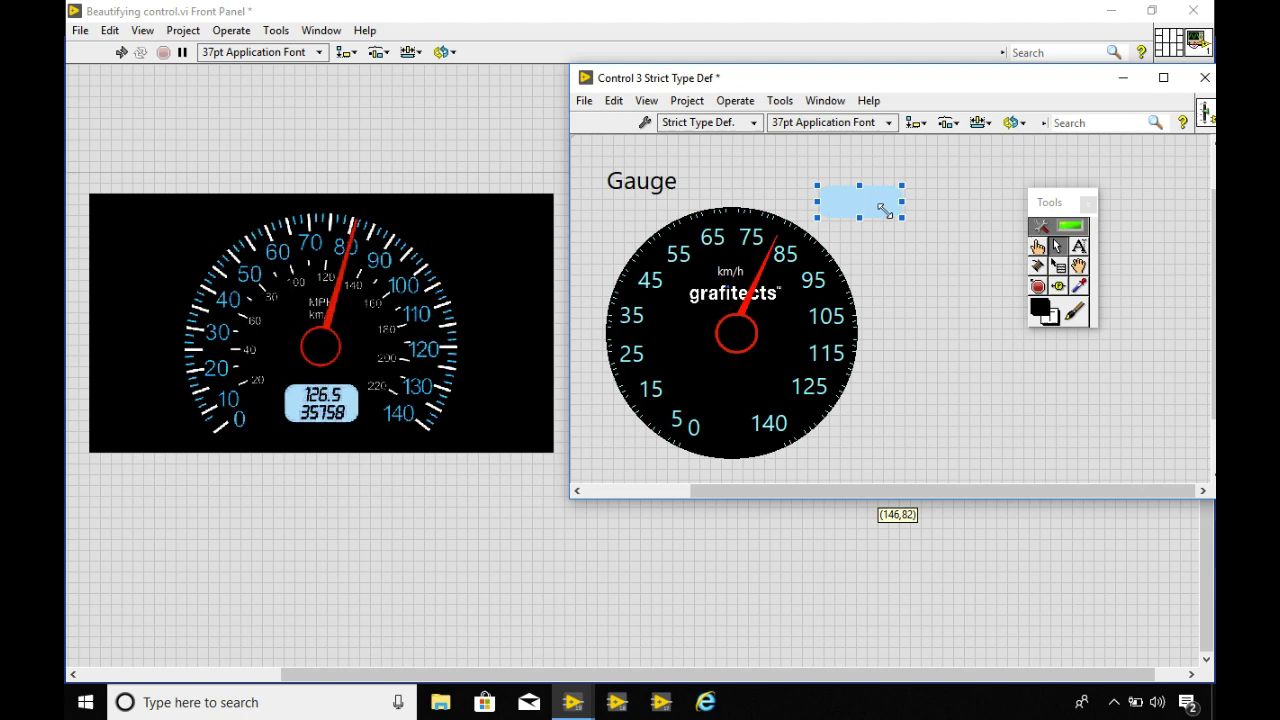
pyautogui.moveTo(884, 210); pyautogui.dragTo(747, 398)
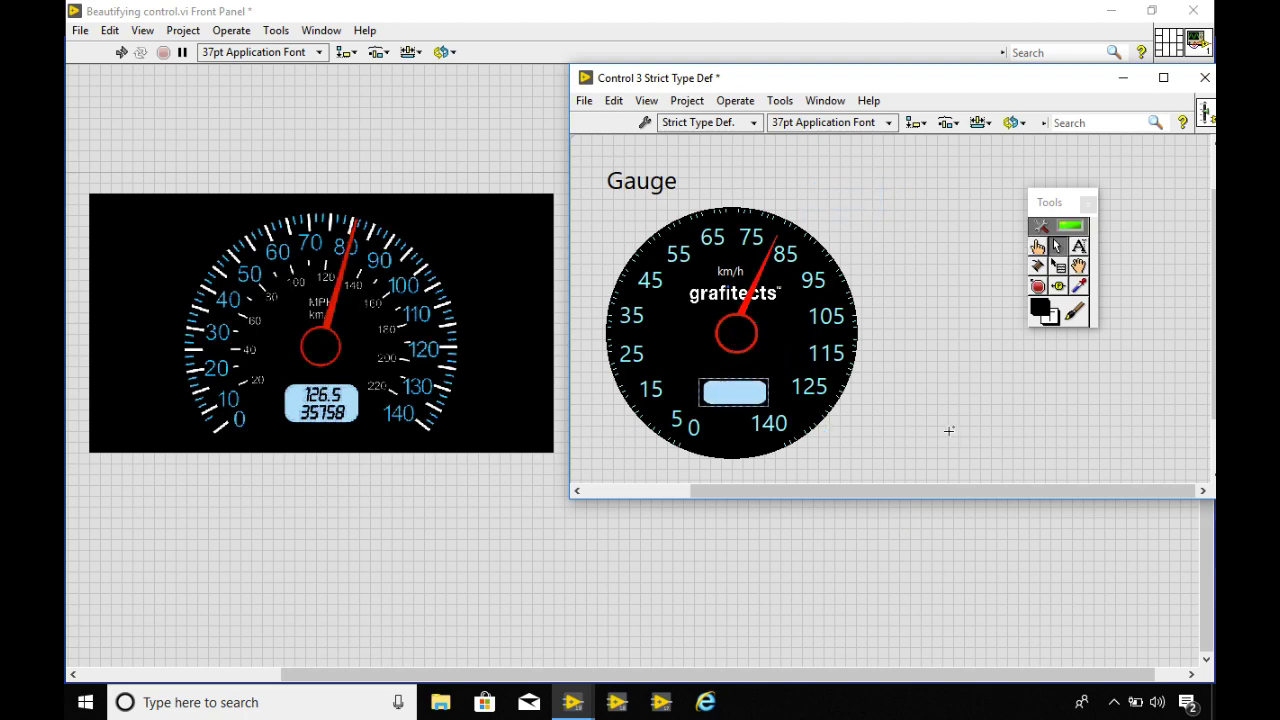
pyautogui.press('Left')
pyautogui.press('Left')
pyautogui.press('Left')
pyautogui.press('Left')
pyautogui.press('Right')
pyautogui.press('Right')
pyautogui.press('Right')
pyautogui.click(990, 333)
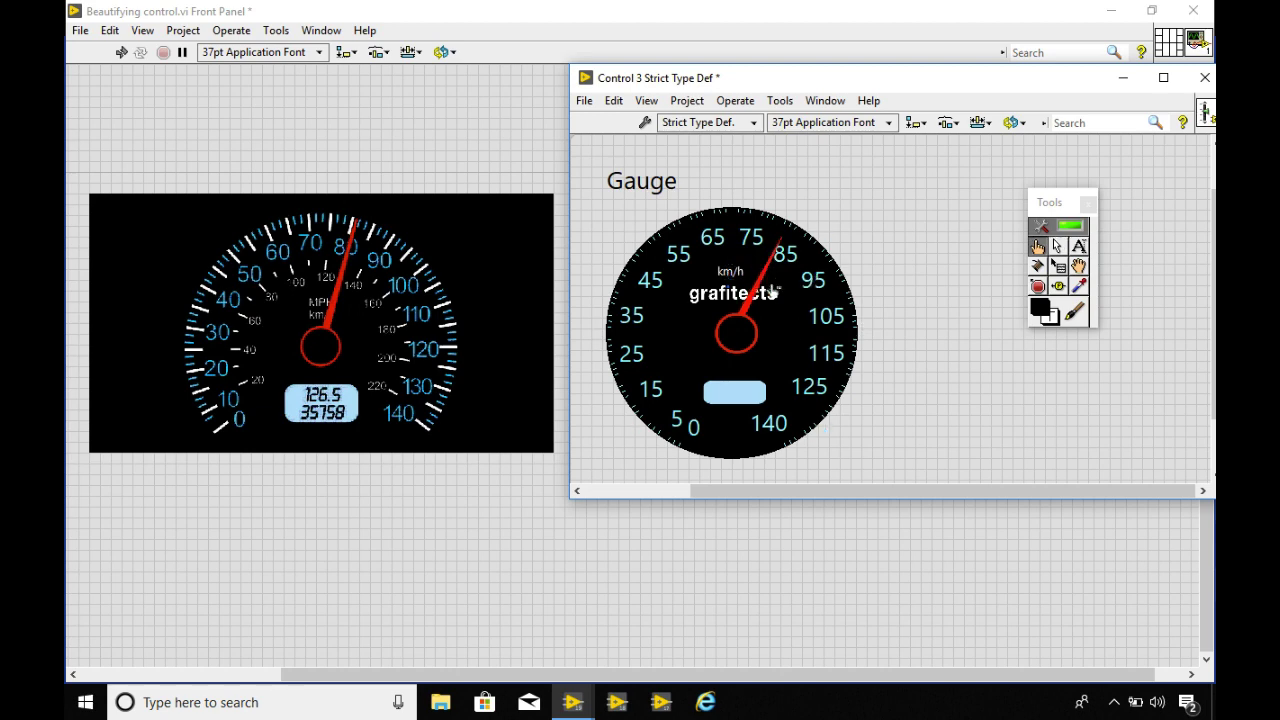
pyautogui.moveTo(759, 263); pyautogui.dragTo(728, 417)
# Return the needle to 0, then send it back three layers in Customize mode
pyautogui.click(625, 180)
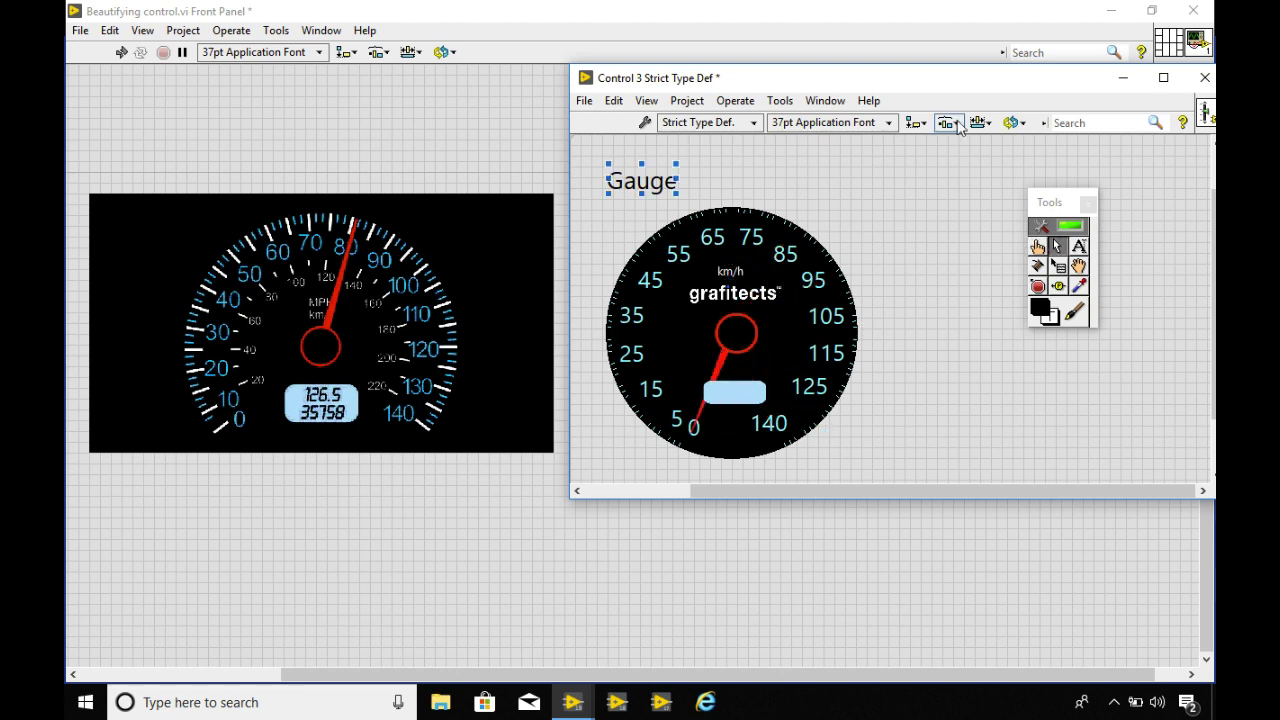
pyautogui.click(645, 122)
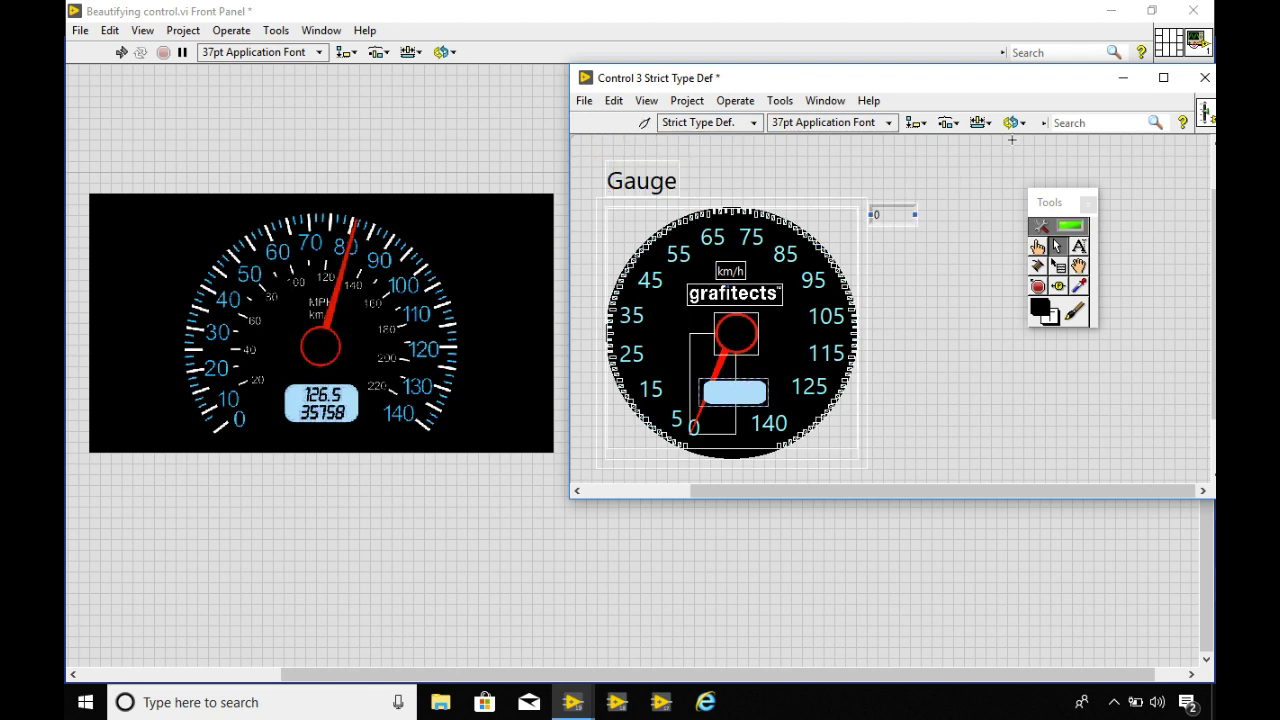
pyautogui.click(1015, 122)
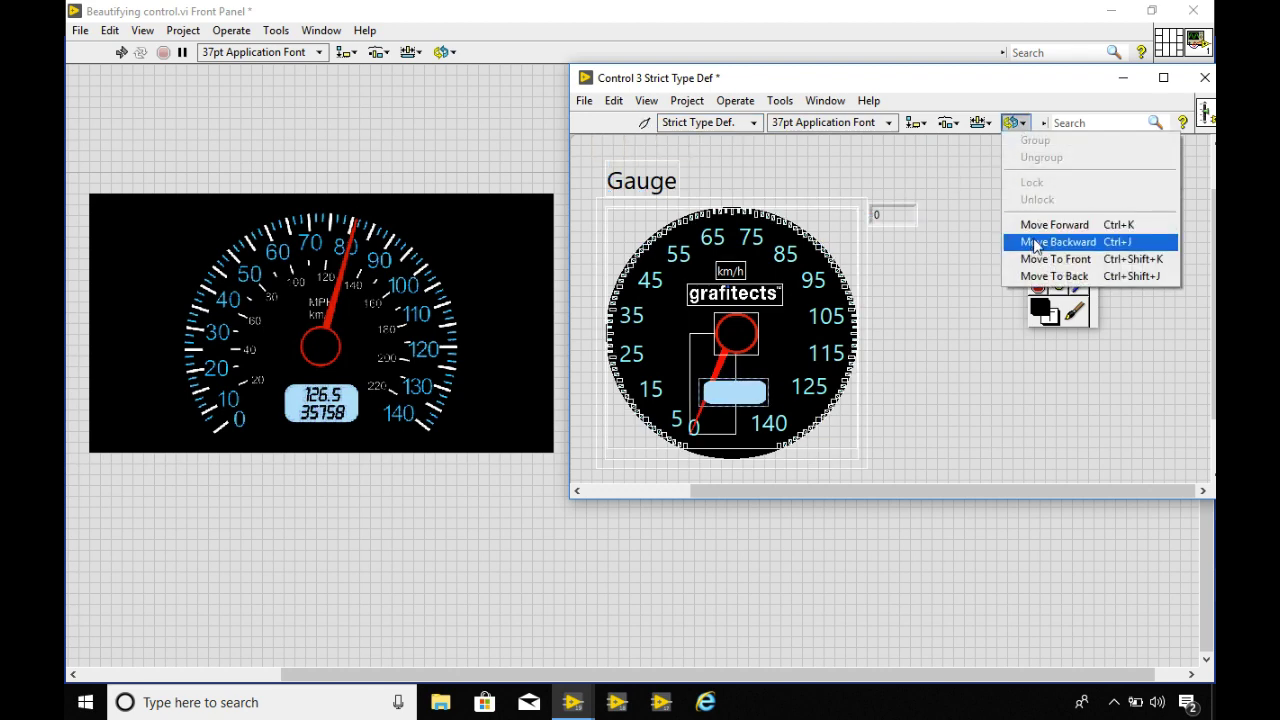
pyautogui.click(1036, 243)
pyautogui.click(1015, 122)
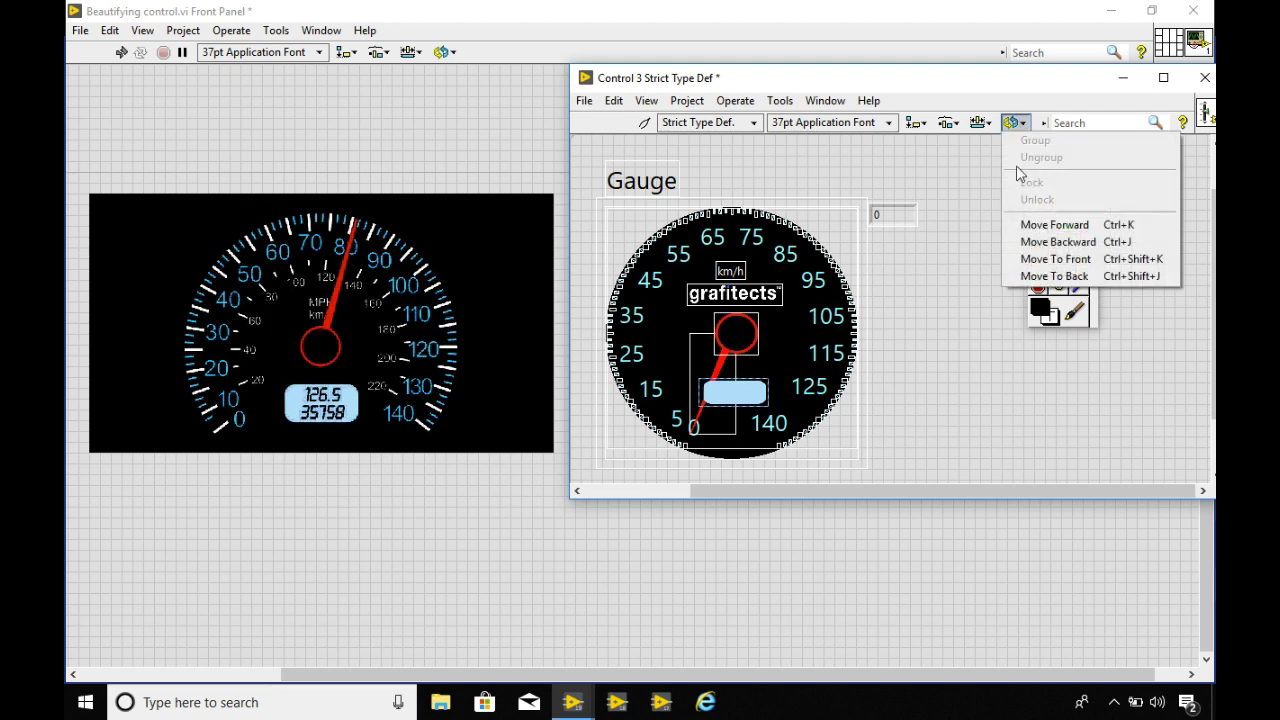
pyautogui.click(1040, 241)
pyautogui.click(1012, 123)
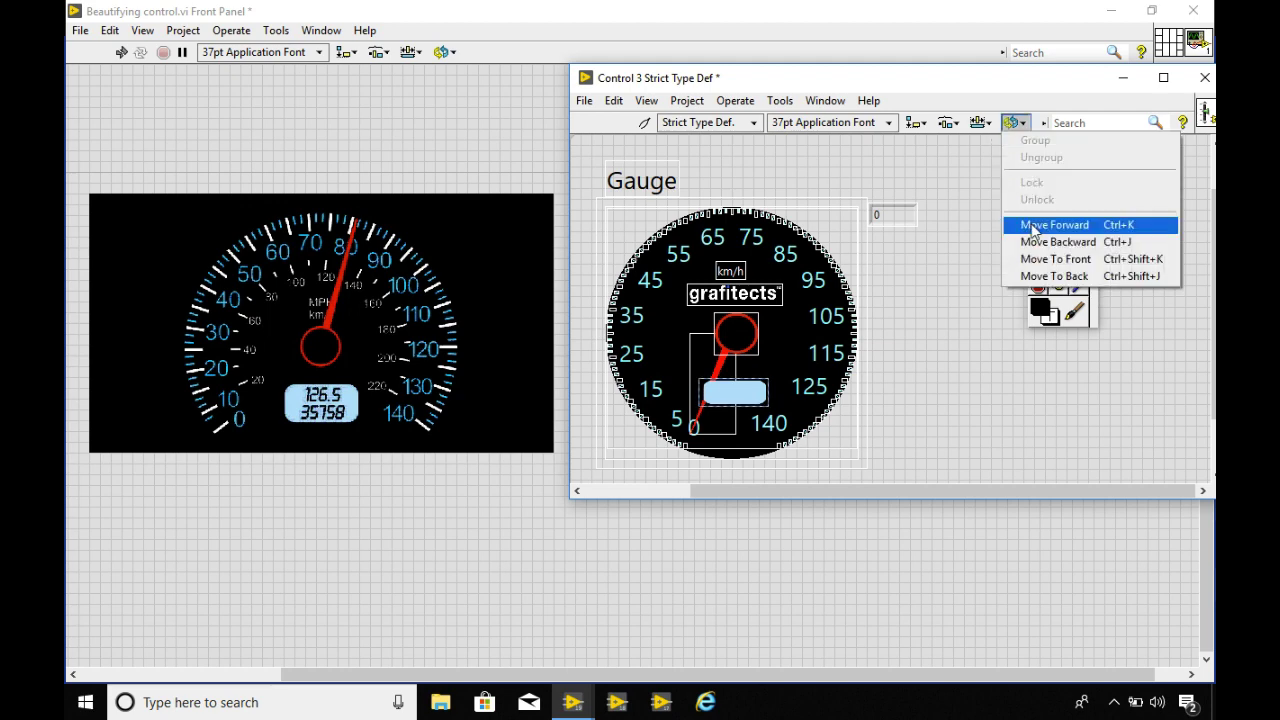
pyautogui.click(1040, 241)
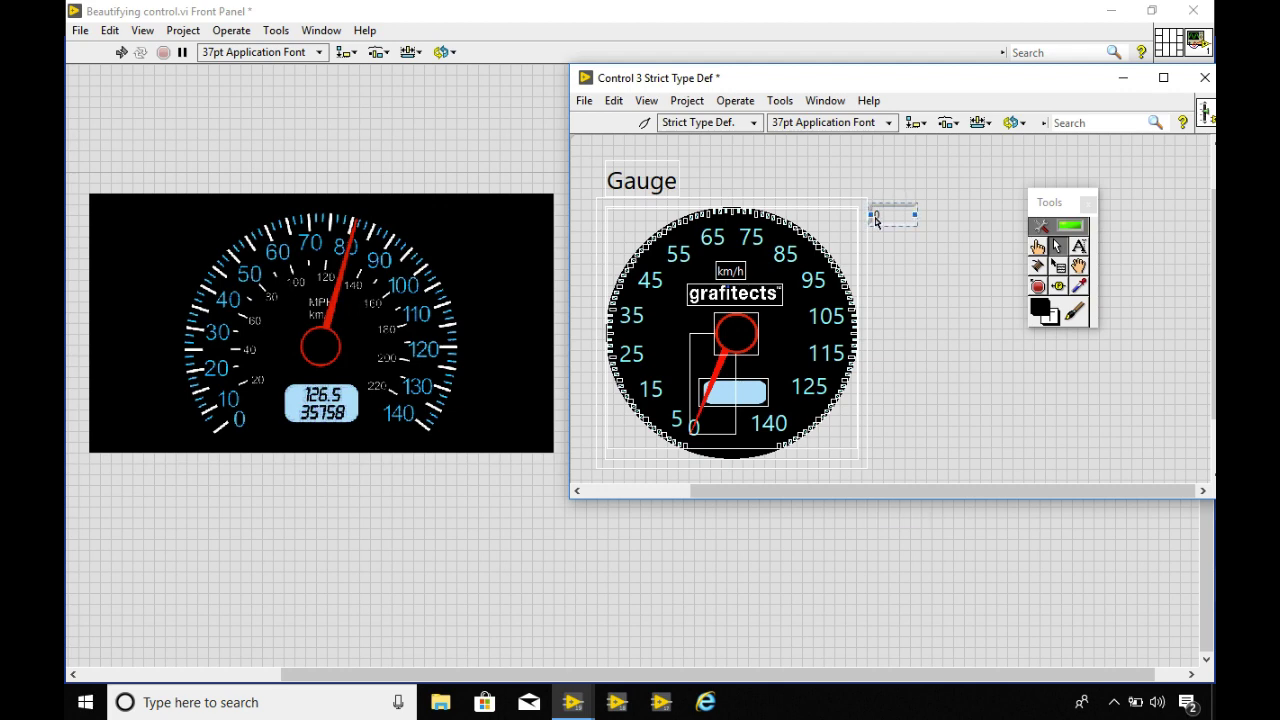
pyautogui.click(645, 124)
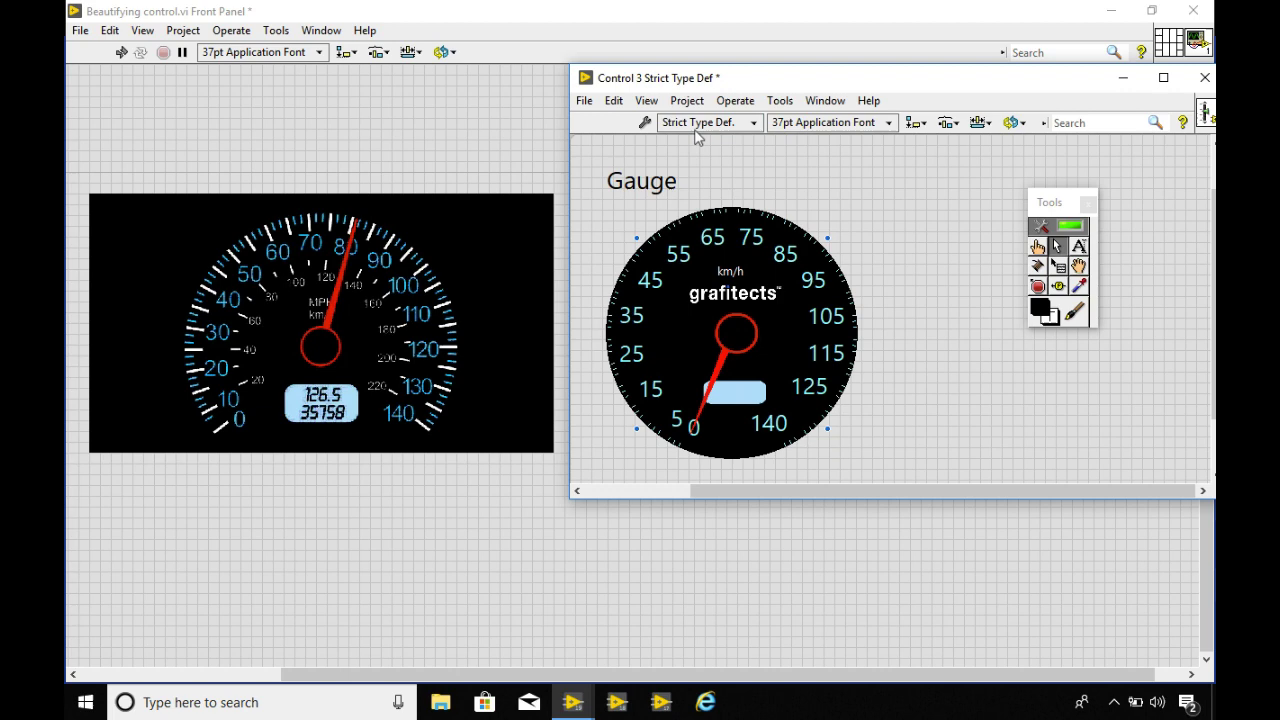
# Select the blue digital display and drag it out beside the gauge face
pyautogui.click(645, 122)
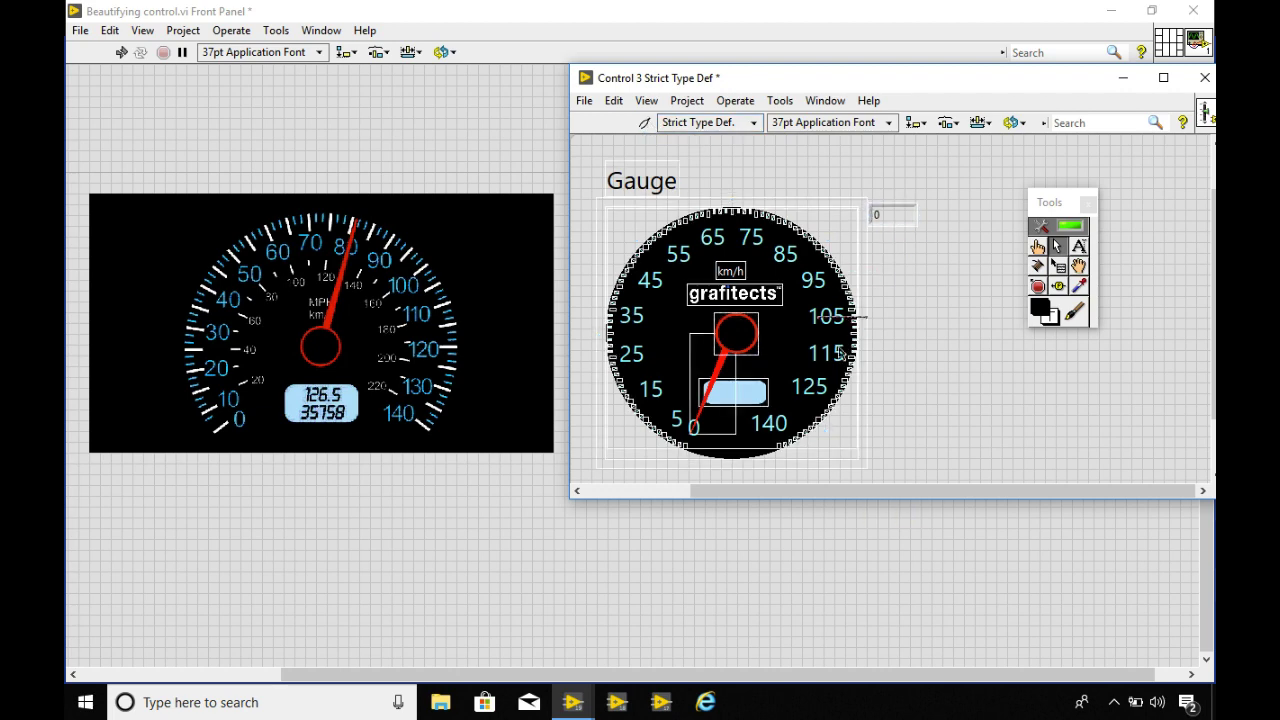
pyautogui.click(735, 395)
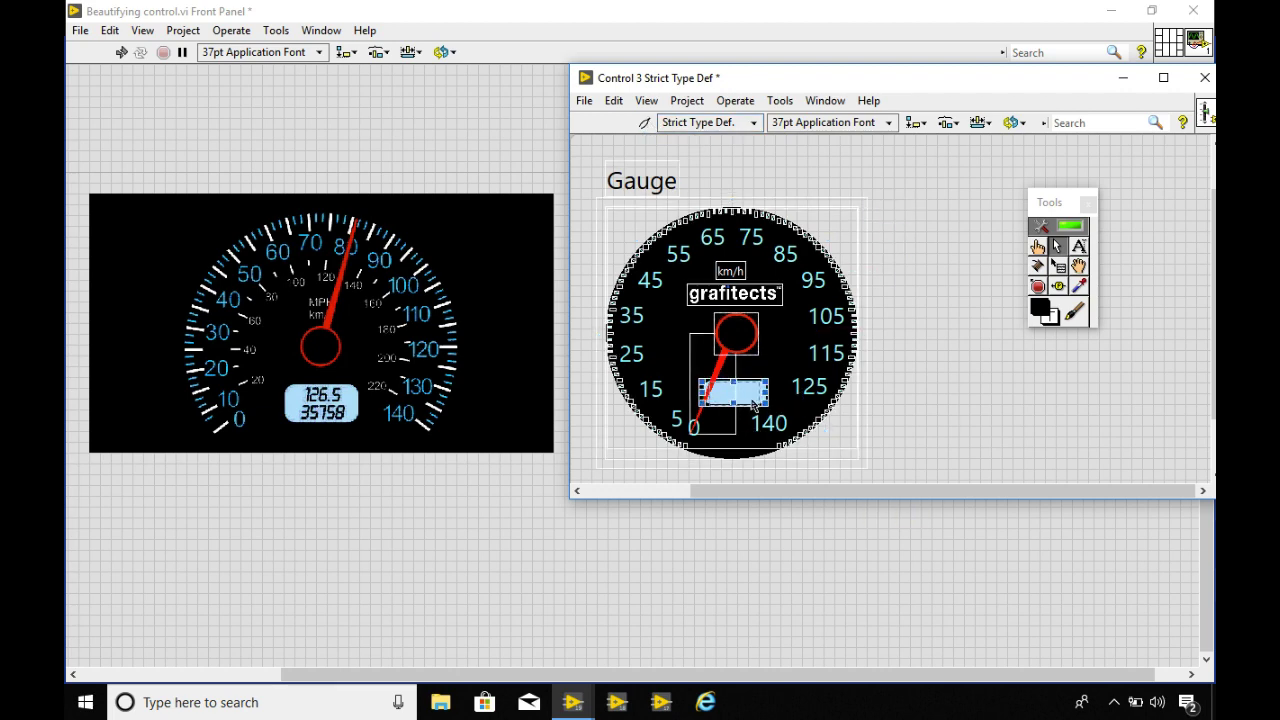
pyautogui.moveTo(753, 403); pyautogui.dragTo(935, 306)
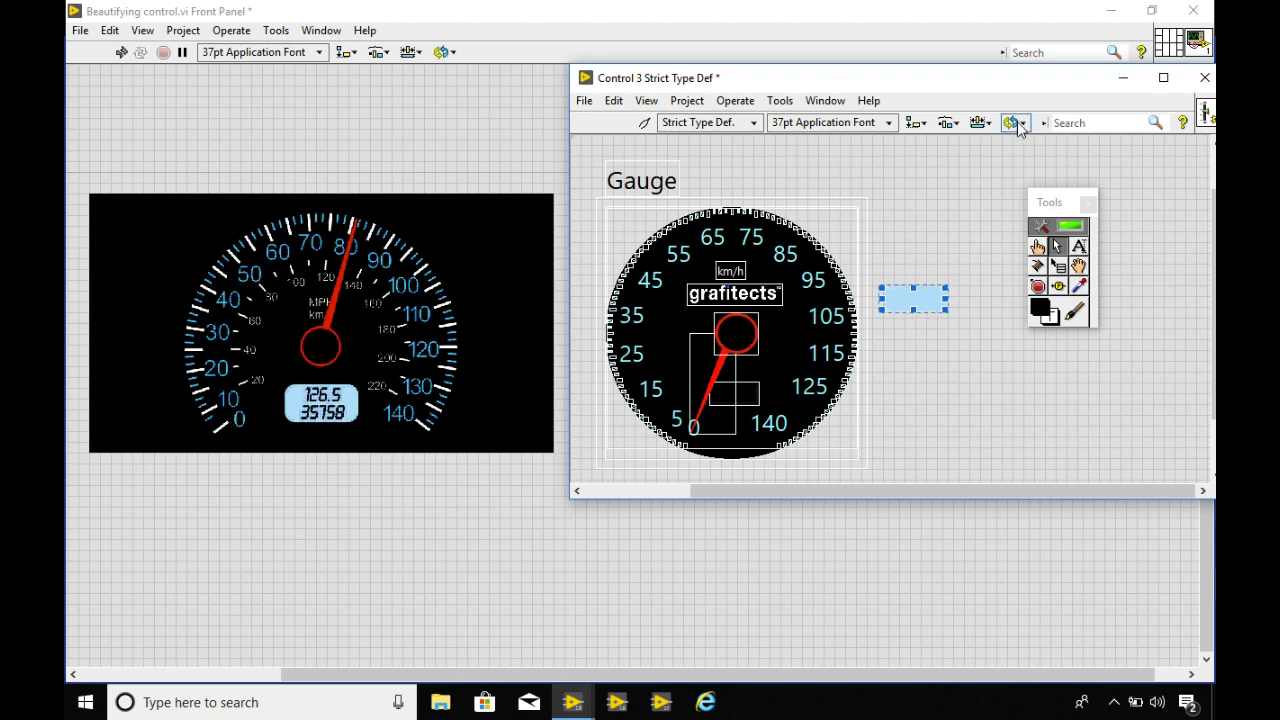
pyautogui.moveTo(913, 305); pyautogui.dragTo(913, 247)
# Move the numeric readout beside the blue display and bring it forward three layers
pyautogui.moveTo(727, 403); pyautogui.dragTo(915, 261)
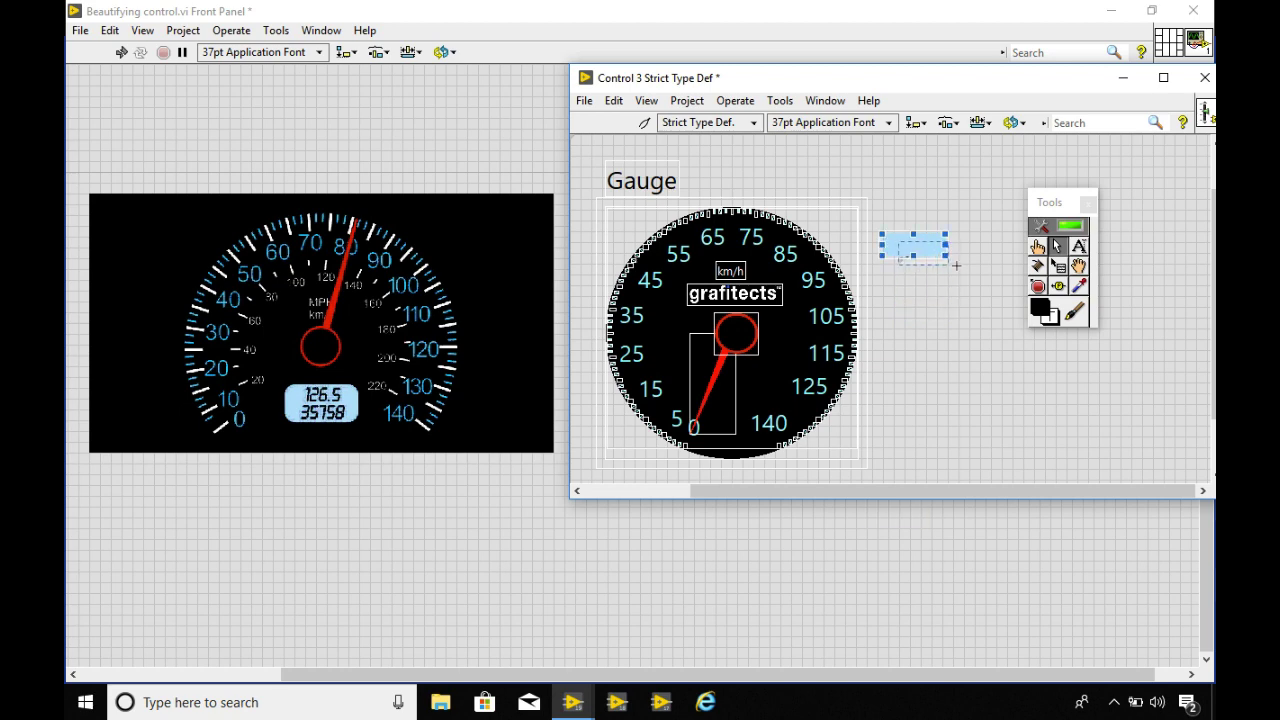
pyautogui.click(956, 266)
pyautogui.click(1012, 122)
pyautogui.click(1035, 225)
pyautogui.click(1012, 122)
pyautogui.click(1040, 226)
pyautogui.click(1013, 122)
pyautogui.click(1042, 226)
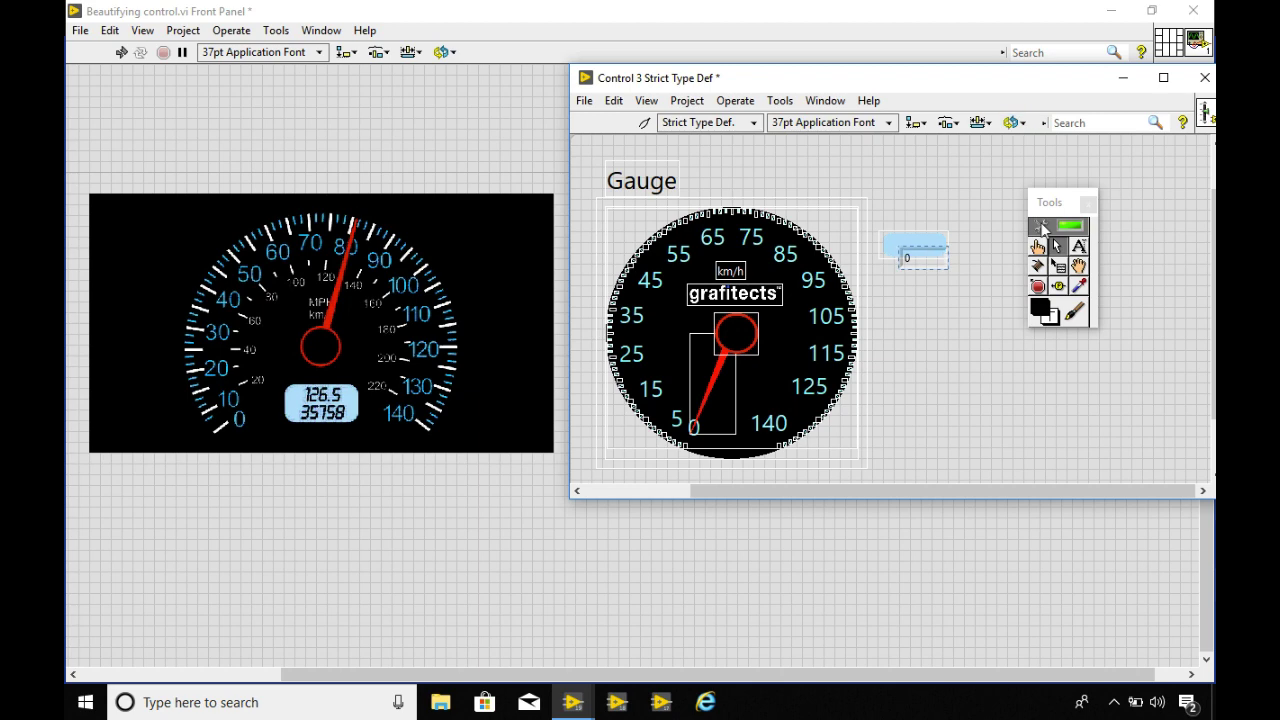
# Make the readout's number centred, bold and italic
pyautogui.click(998, 270)
pyautogui.click(848, 123)
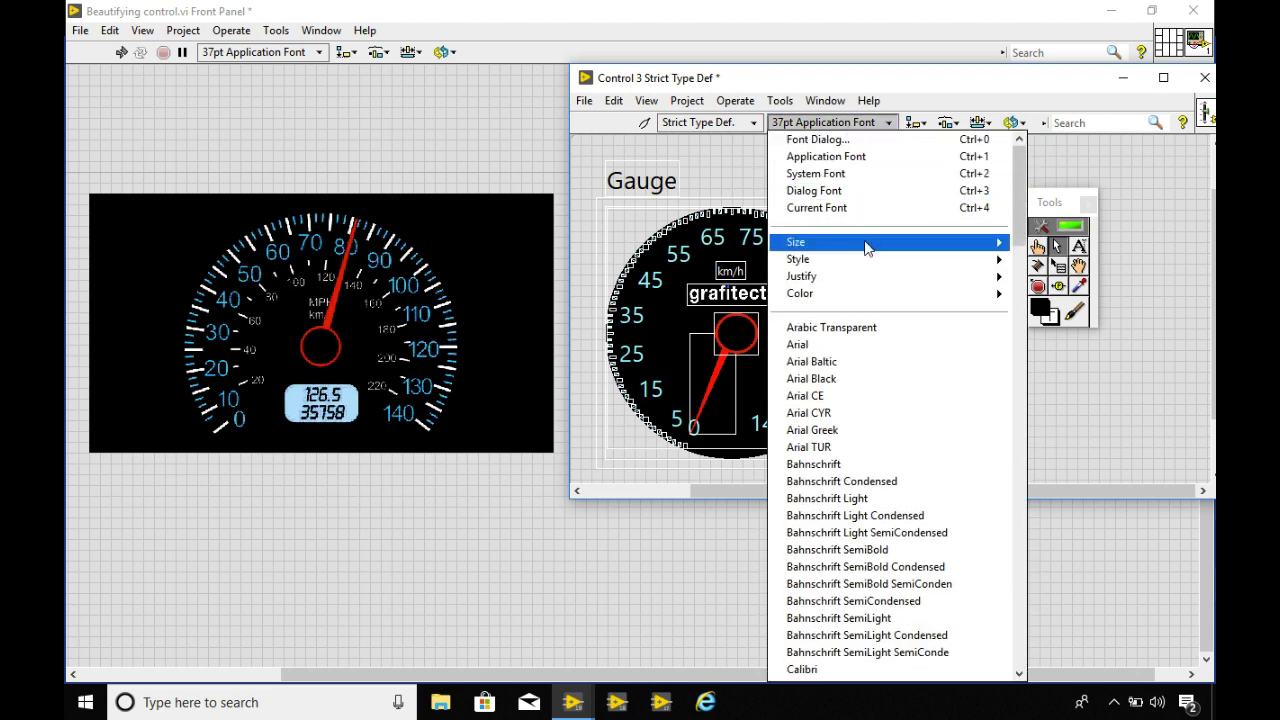
pyautogui.moveTo(894, 288)
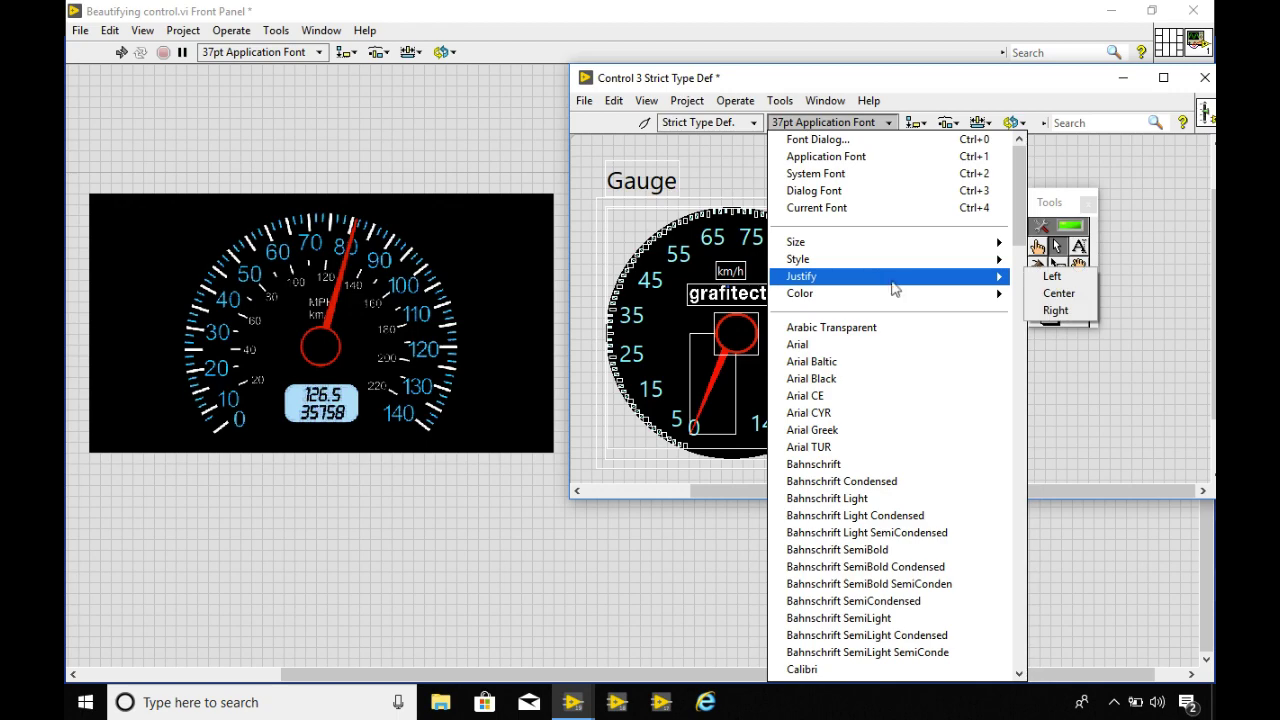
pyautogui.click(1050, 294)
pyautogui.click(863, 126)
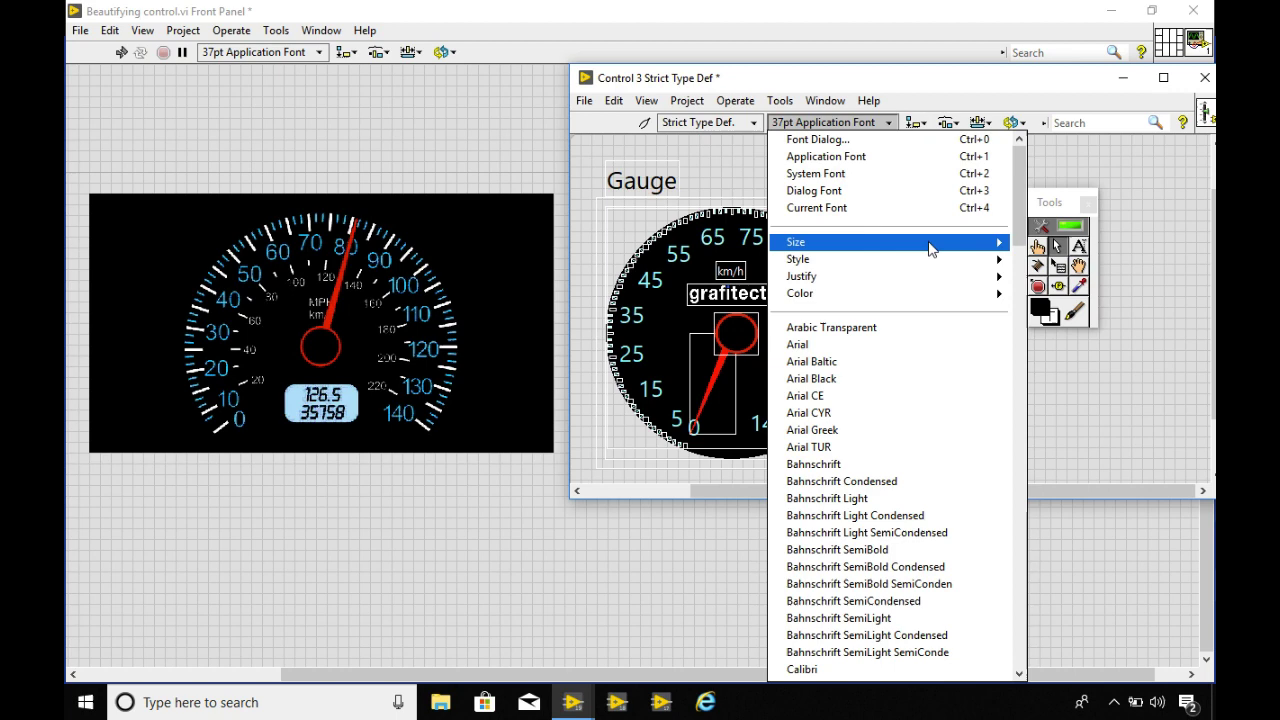
pyautogui.moveTo(866, 296)
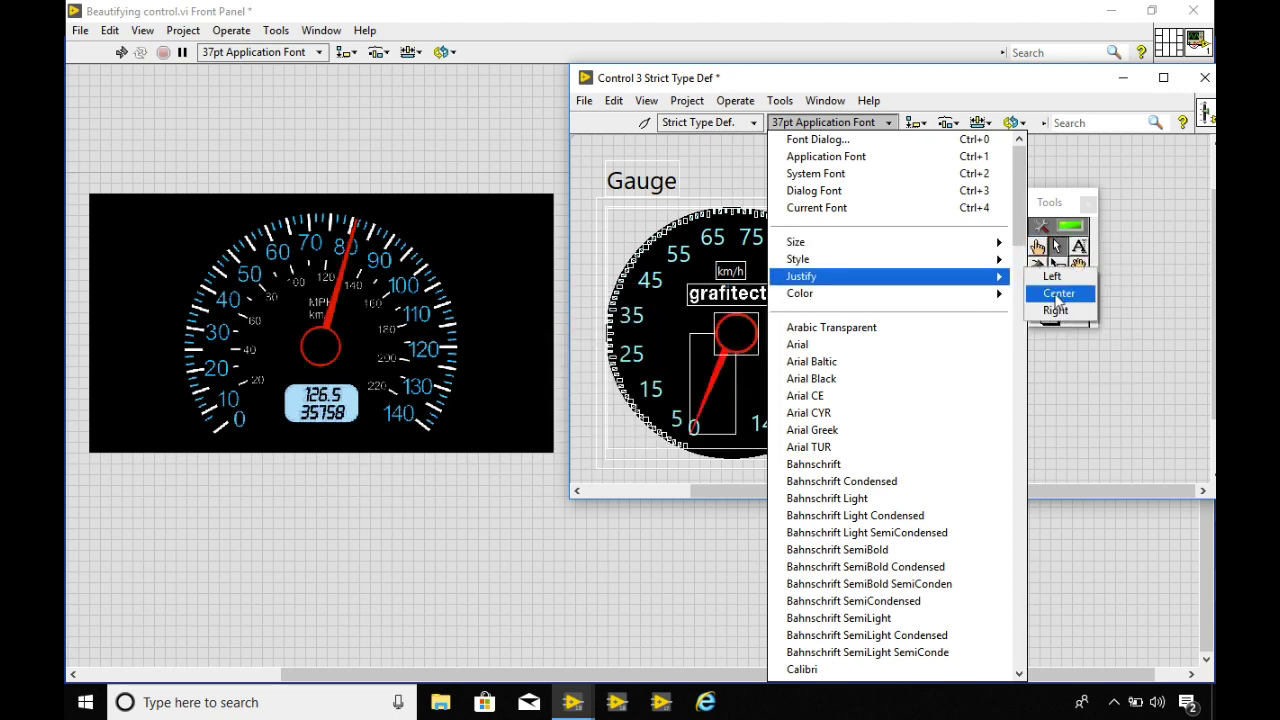
pyautogui.moveTo(995, 259)
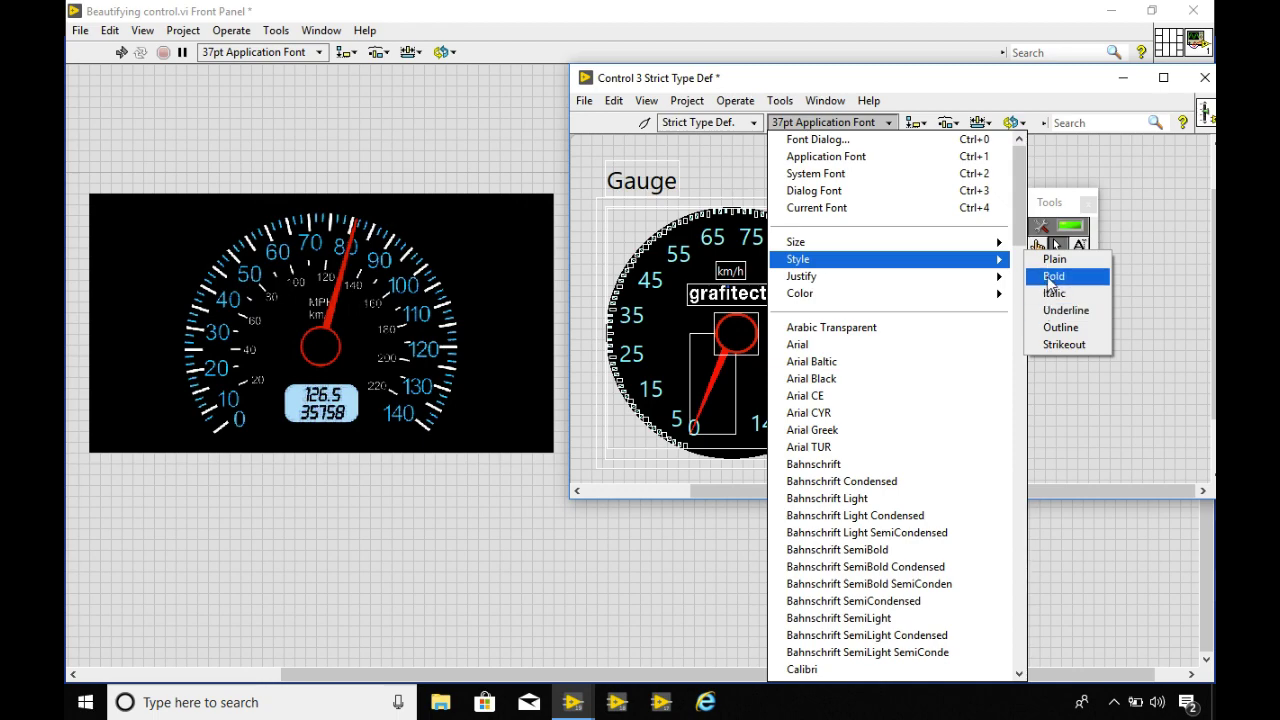
pyautogui.click(1053, 278)
pyautogui.click(832, 124)
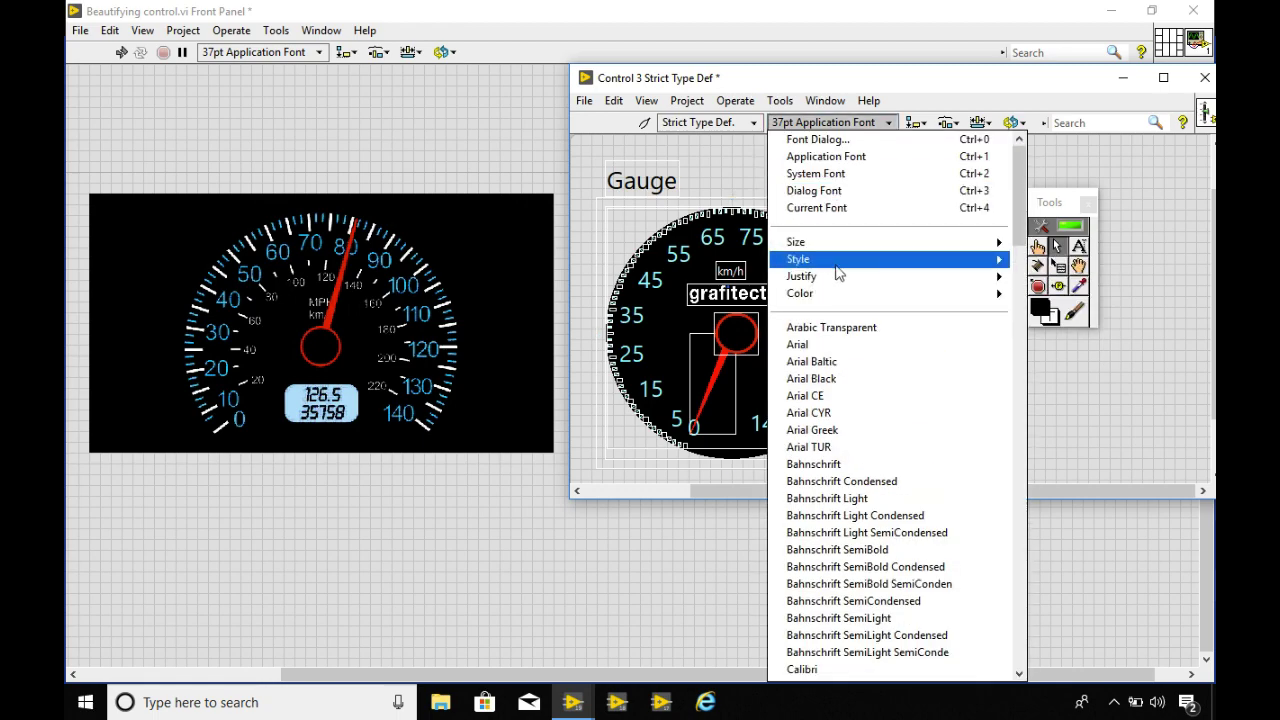
pyautogui.moveTo(992, 259)
pyautogui.click(1057, 294)
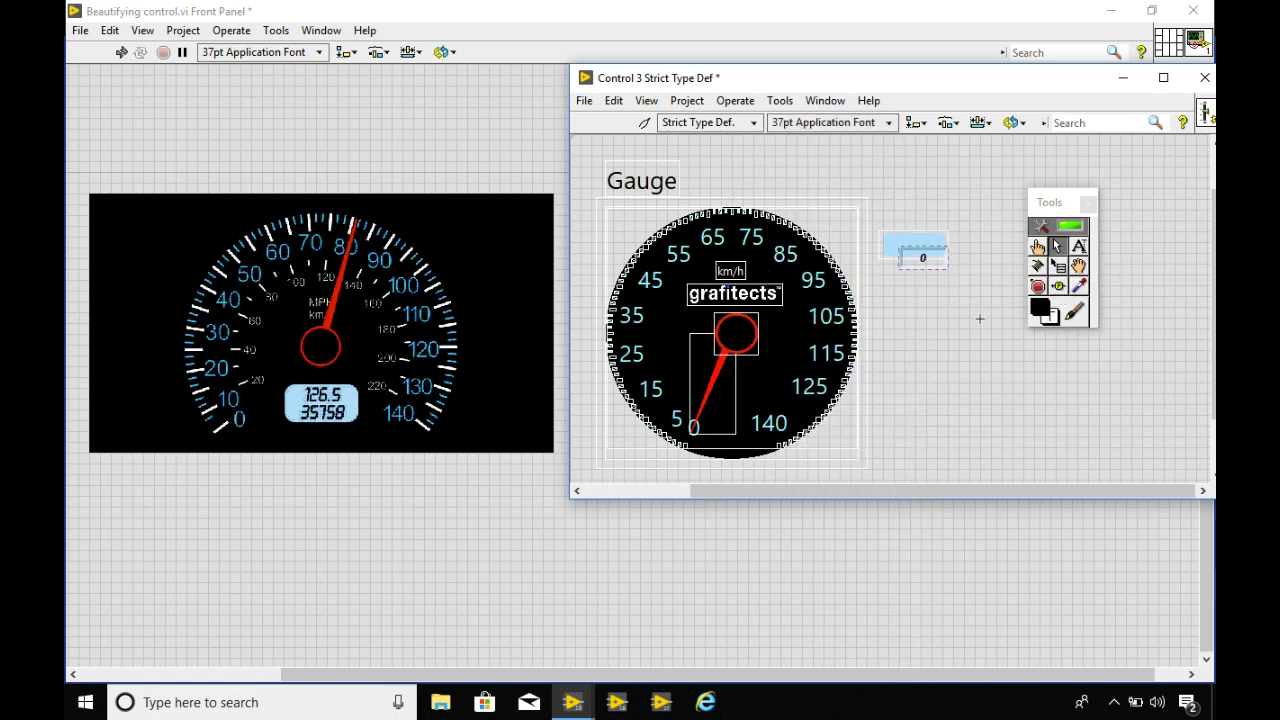
# Drag the blue display and numeric readout back into the gauge below the hub, then exit Customize mode
pyautogui.moveTo(938, 262); pyautogui.dragTo(697, 425)
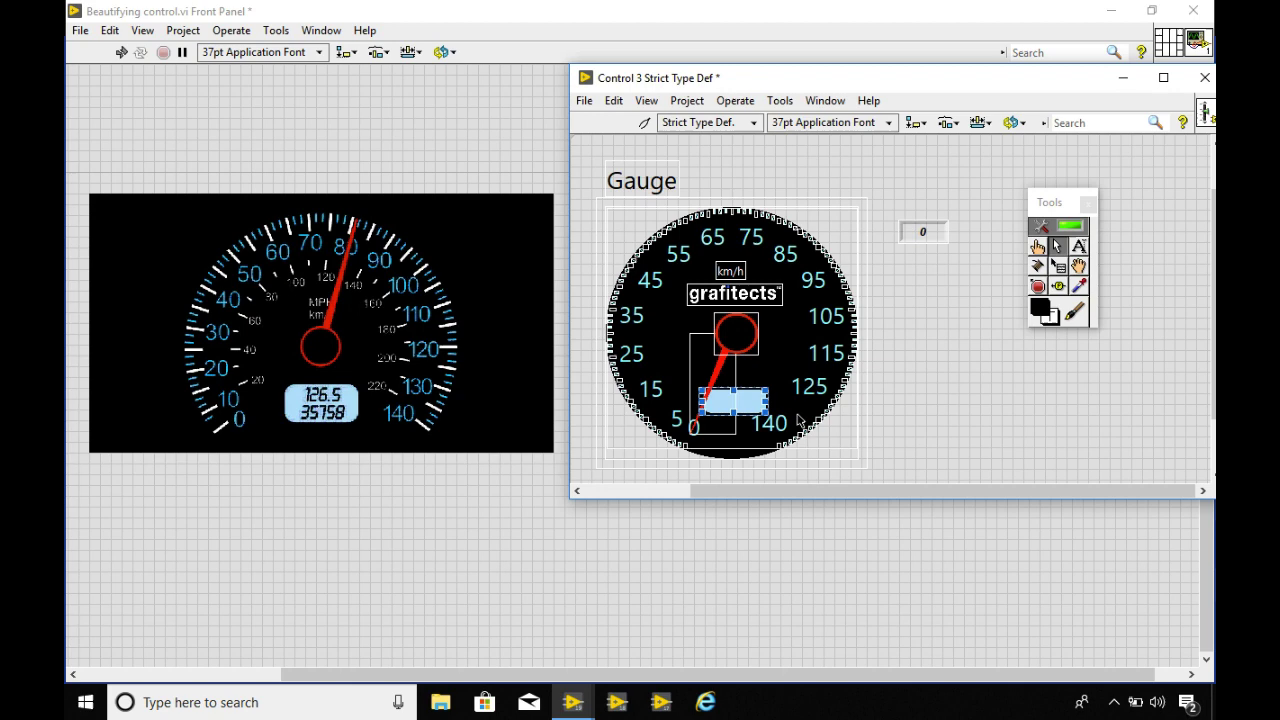
pyautogui.press('Up')
pyautogui.press('Up')
pyautogui.press('Up')
pyautogui.press('Up')
pyautogui.press('Up')
pyautogui.press('Up')
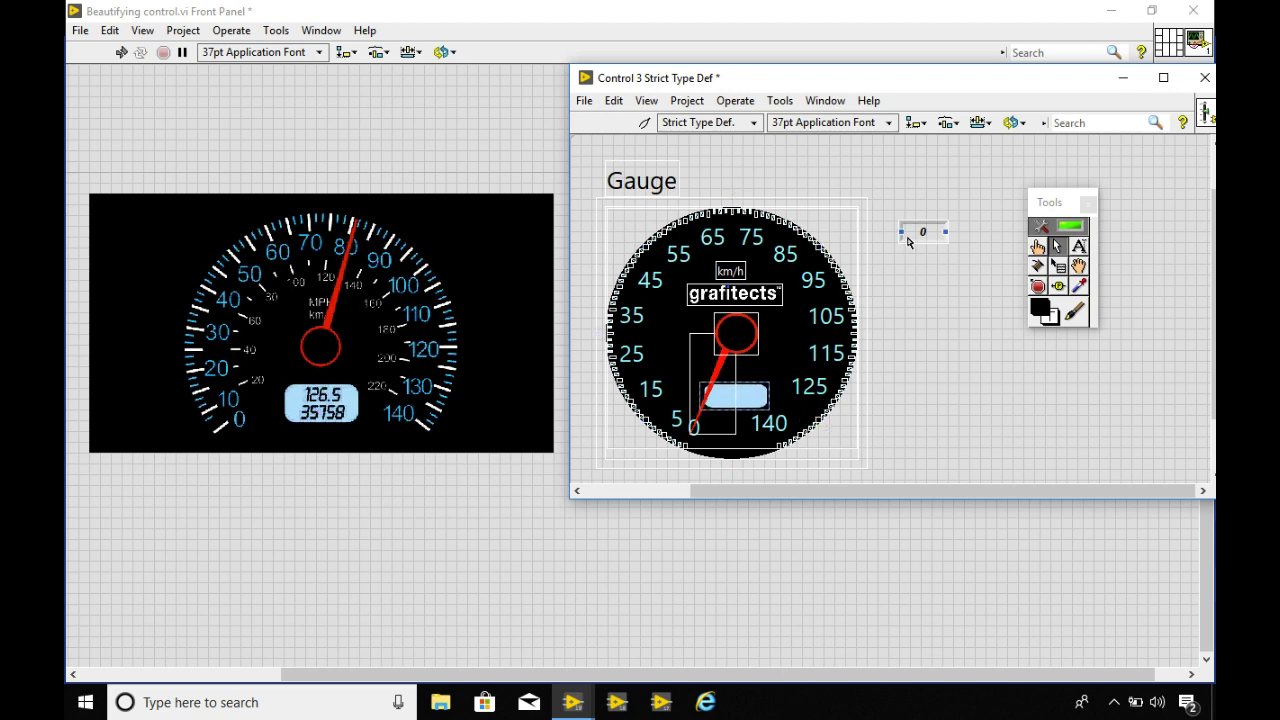
pyautogui.moveTo(908, 241); pyautogui.dragTo(719, 404)
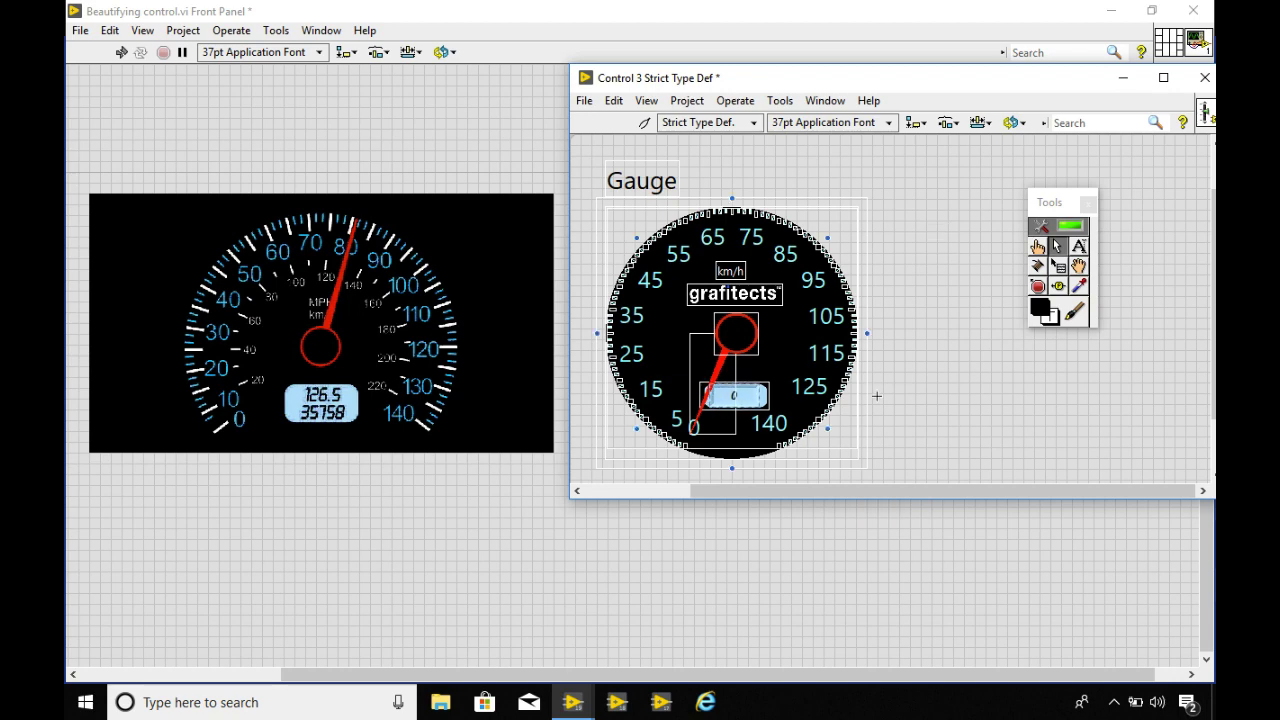
pyautogui.click(921, 352)
pyautogui.click(644, 122)
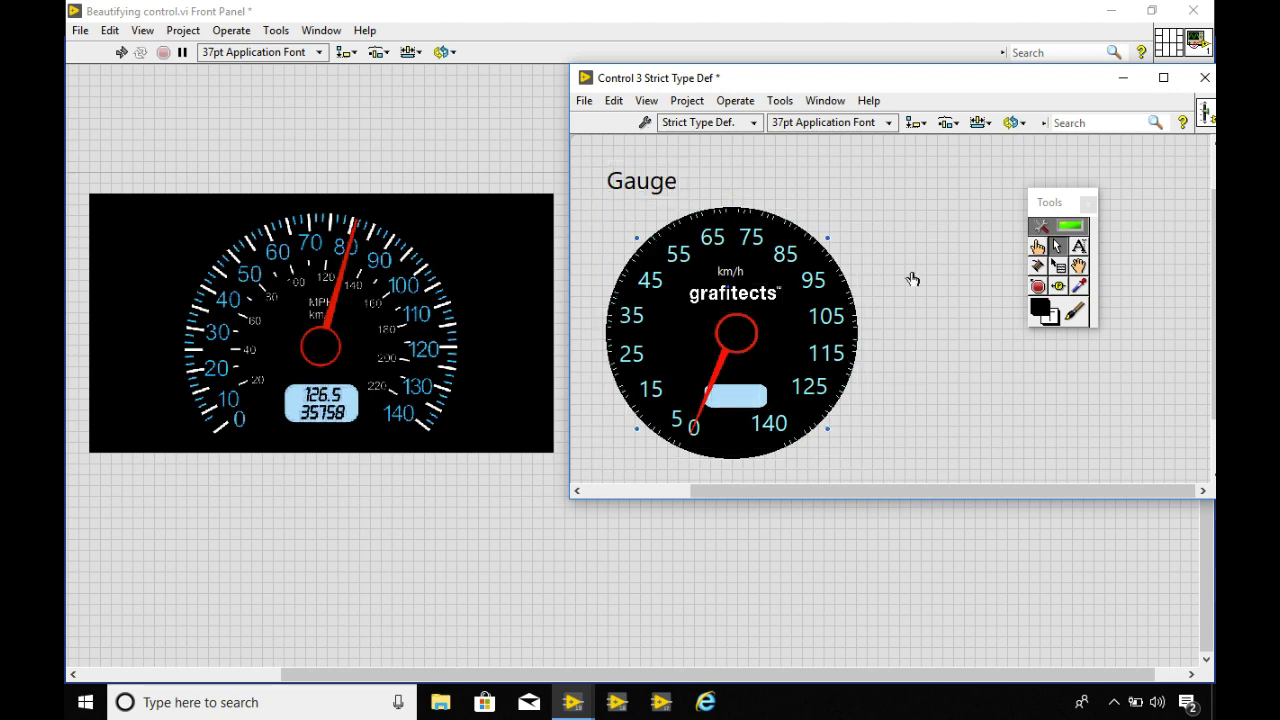
# Save the customized gauge as speedometer demo.ctl
pyautogui.hotkey('ctrl', 's')
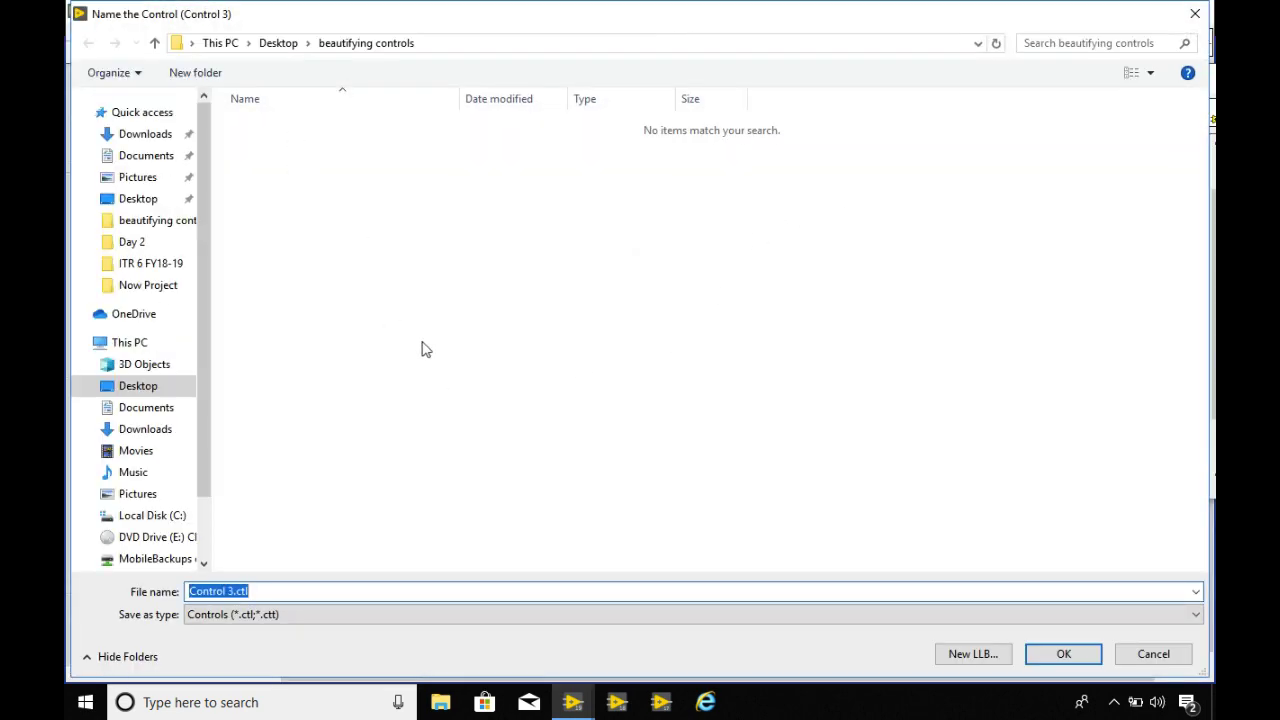
pyautogui.write('speedometer demo')
pyautogui.press('Return')
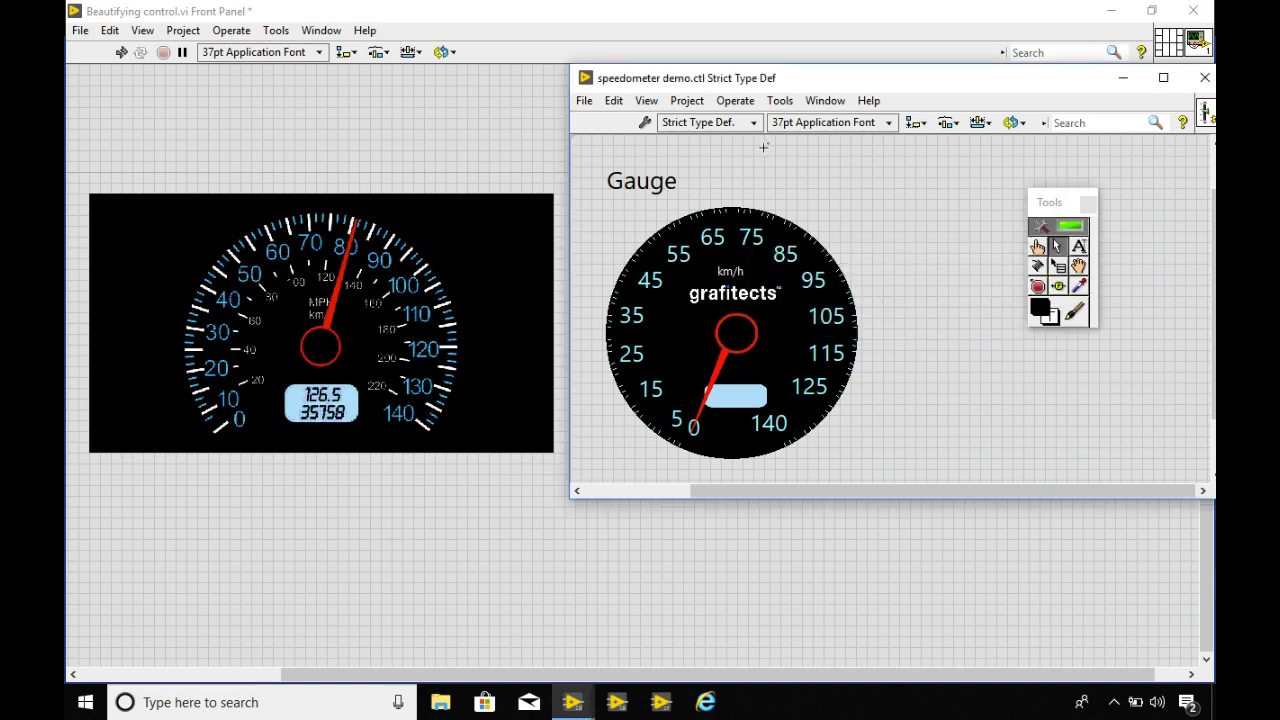
# Close the control editor with Defer Decision, leaving the gauge on the front panel
pyautogui.moveTo(918, 78); pyautogui.dragTo(599, 72)
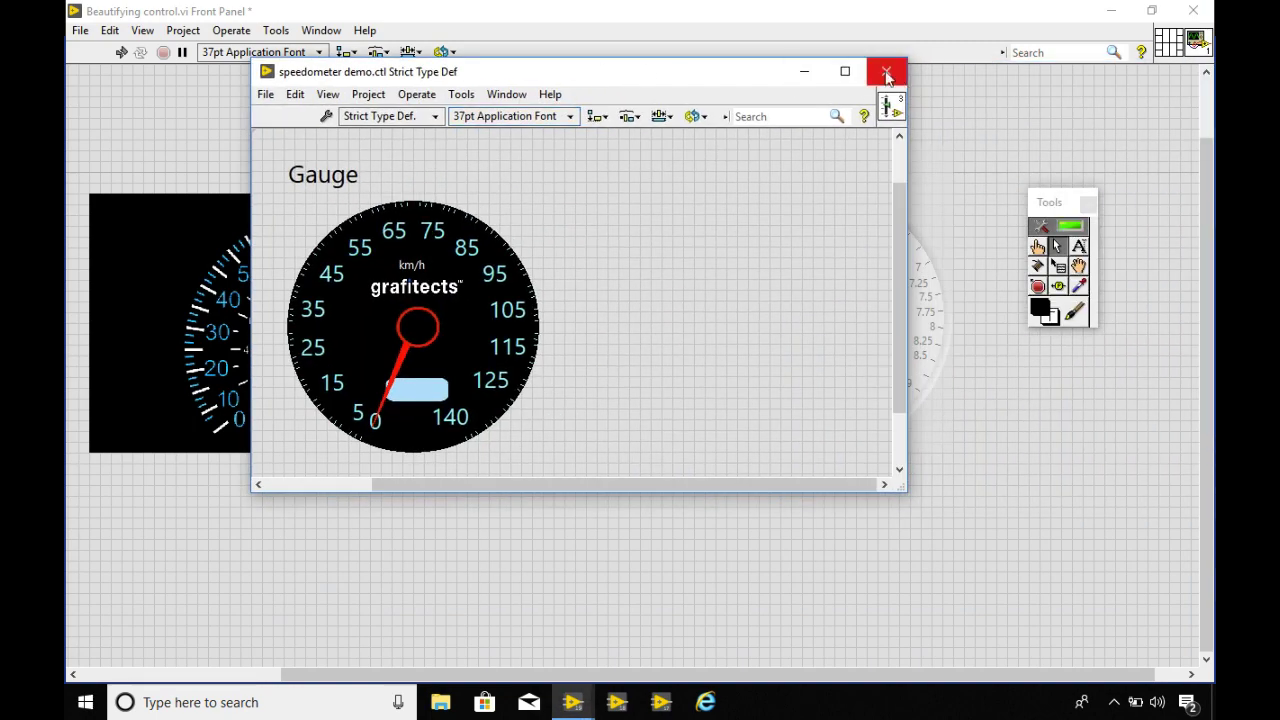
pyautogui.click(886, 75)
pyautogui.click(446, 234)
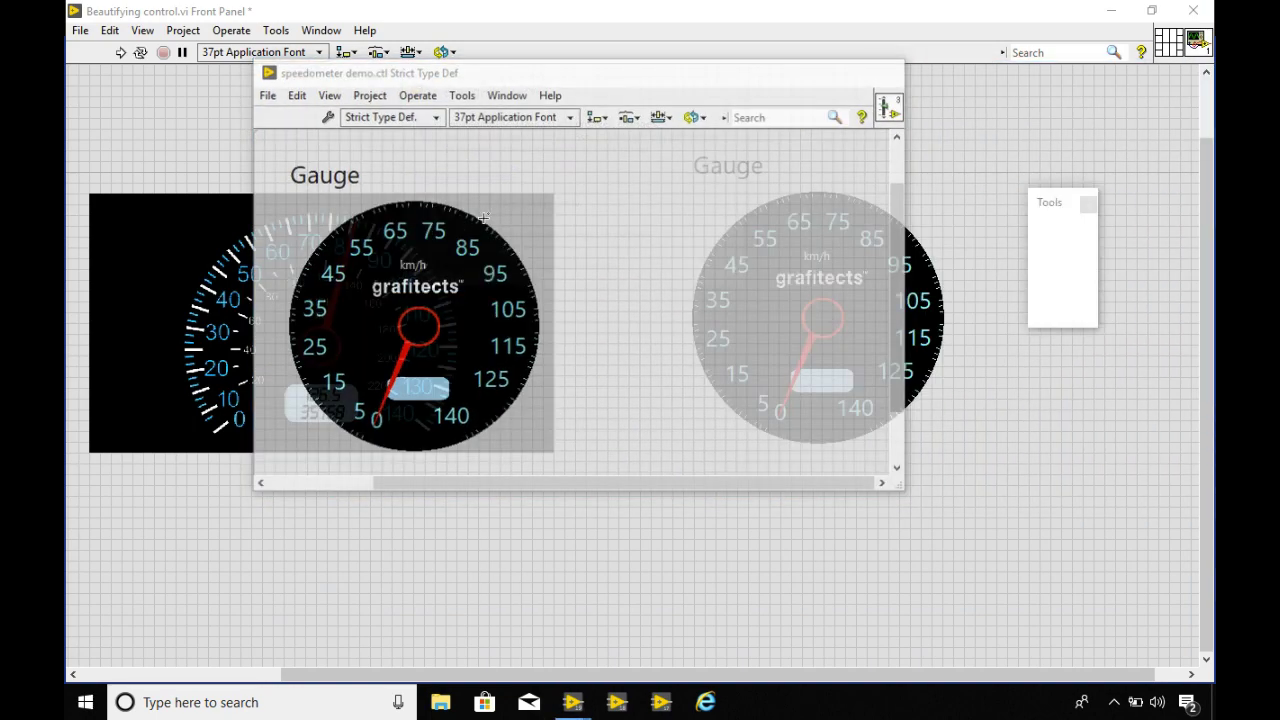
pyautogui.click(881, 481)
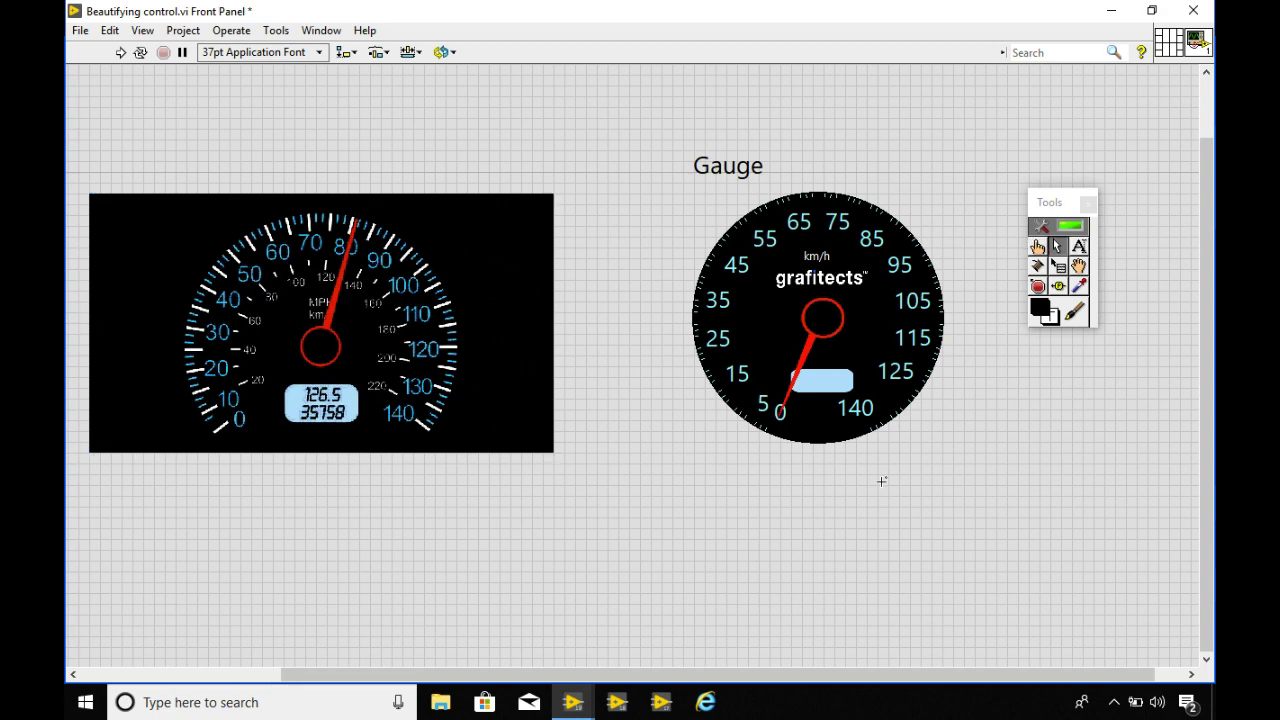
pyautogui.hotkey('ctrl', 'e')
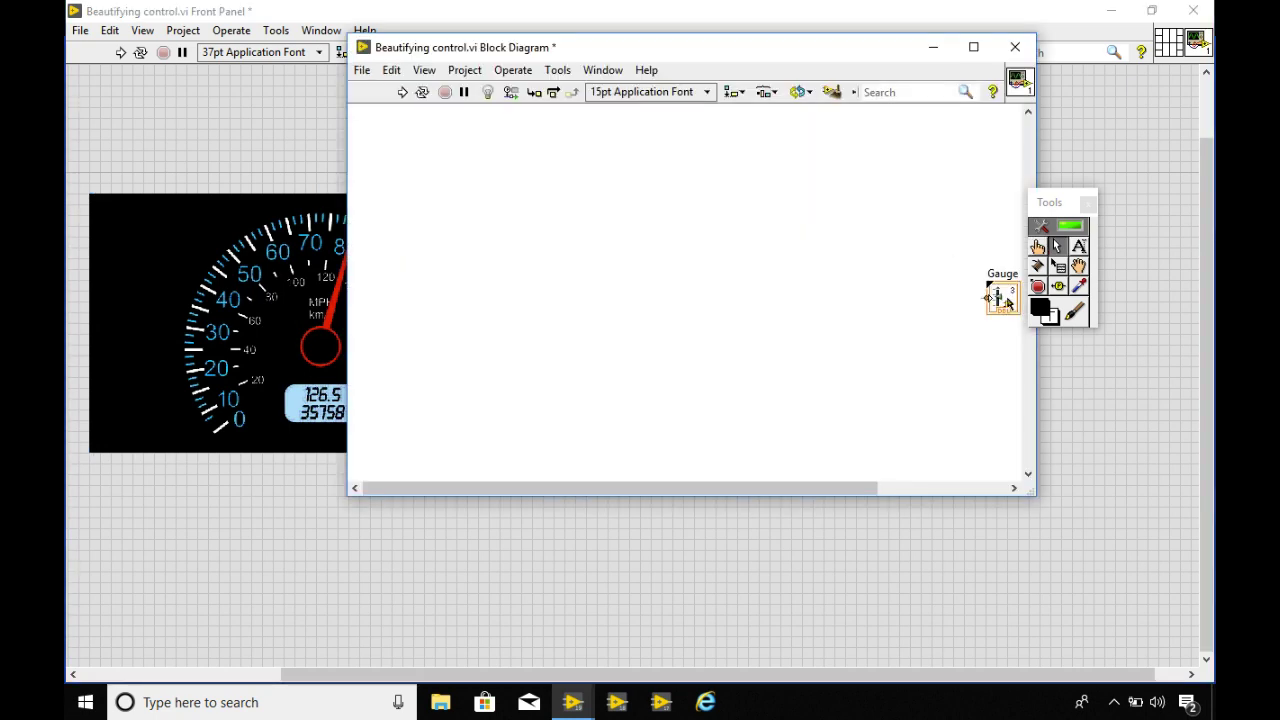
# Draw a While Loop around the Gauge terminal and create a stop button for it
pyautogui.moveTo(1000, 298); pyautogui.dragTo(634, 254)
pyautogui.rightClick(488, 235)
pyautogui.moveTo(536, 80)
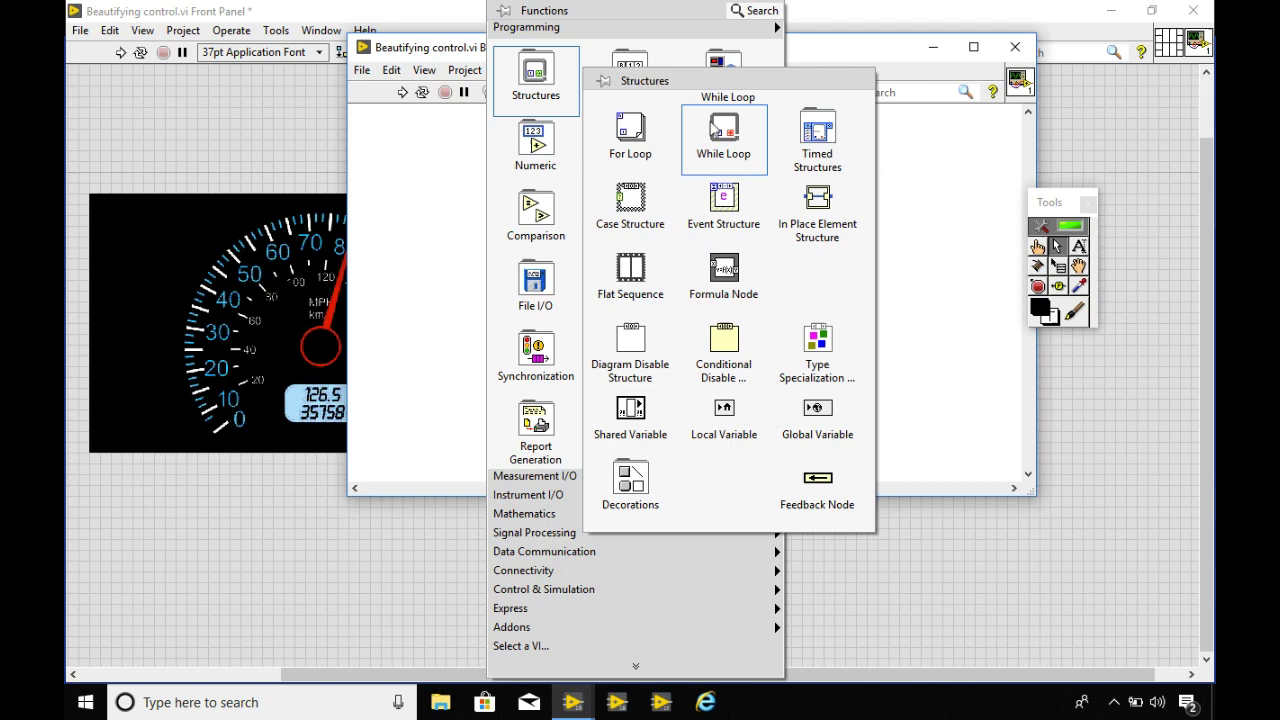
pyautogui.click(713, 128)
pyautogui.moveTo(430, 147); pyautogui.dragTo(716, 349)
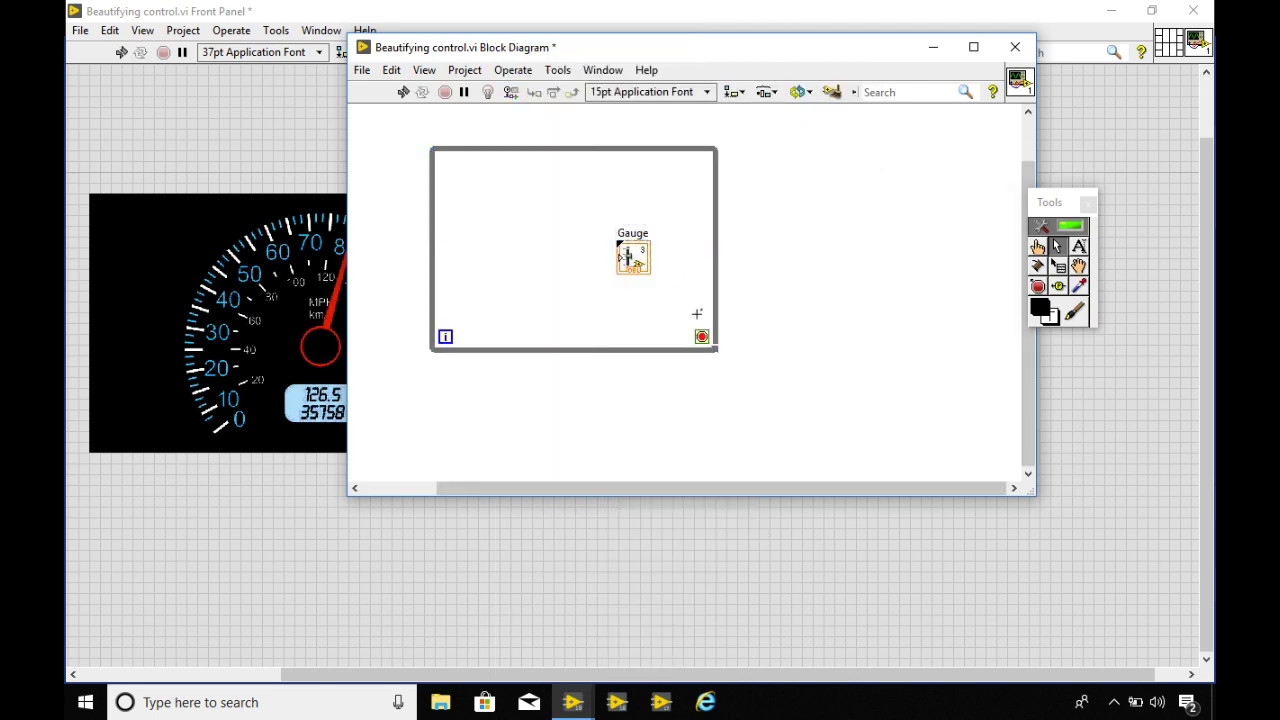
pyautogui.rightClick(702, 336)
pyautogui.click(748, 355)
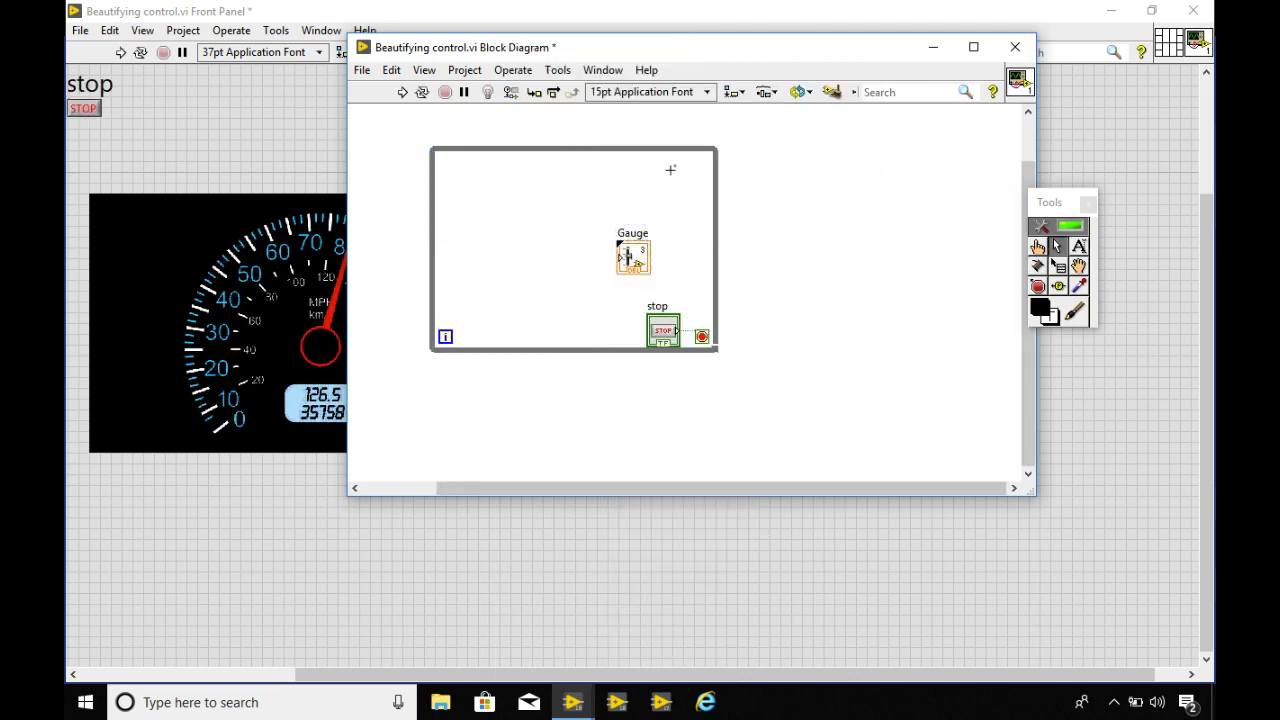
# Add a Wait (ms) function inside the loop fed by a 100 ms constant
pyautogui.rightClick(670, 170)
pyautogui.moveTo(813, 285)
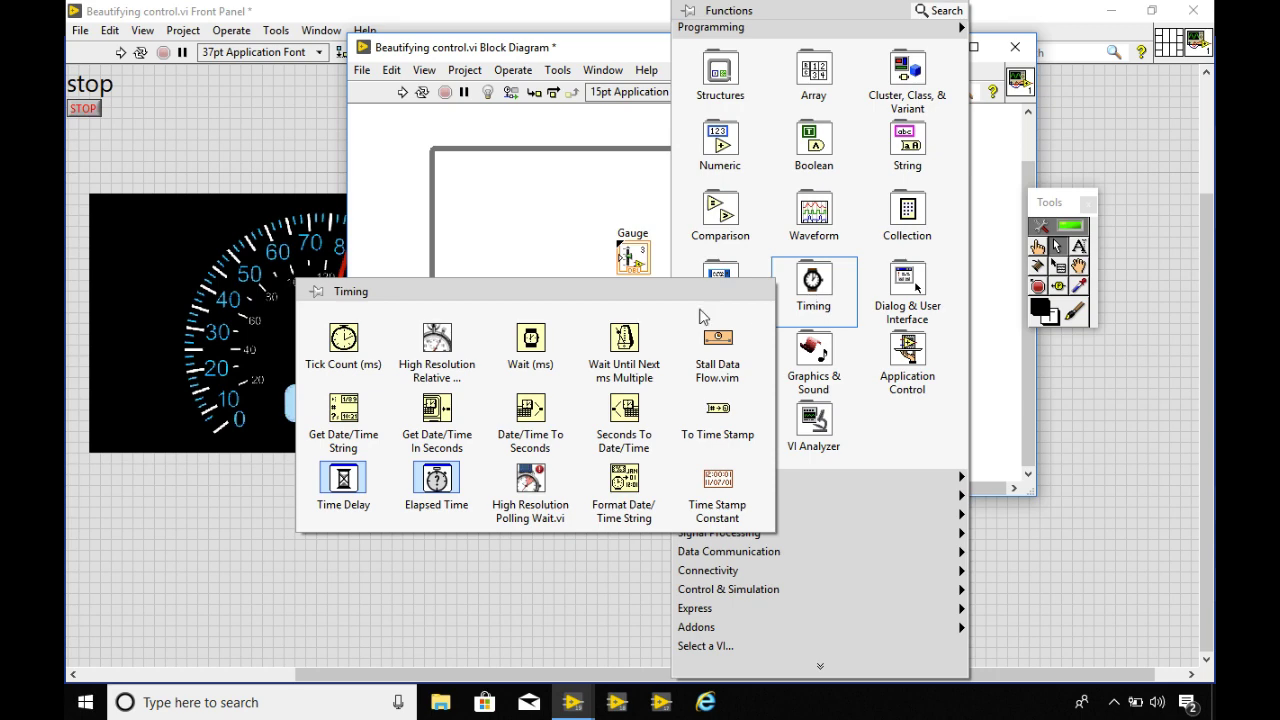
pyautogui.click(552, 345)
pyautogui.click(677, 186)
pyautogui.rightClick(667, 186)
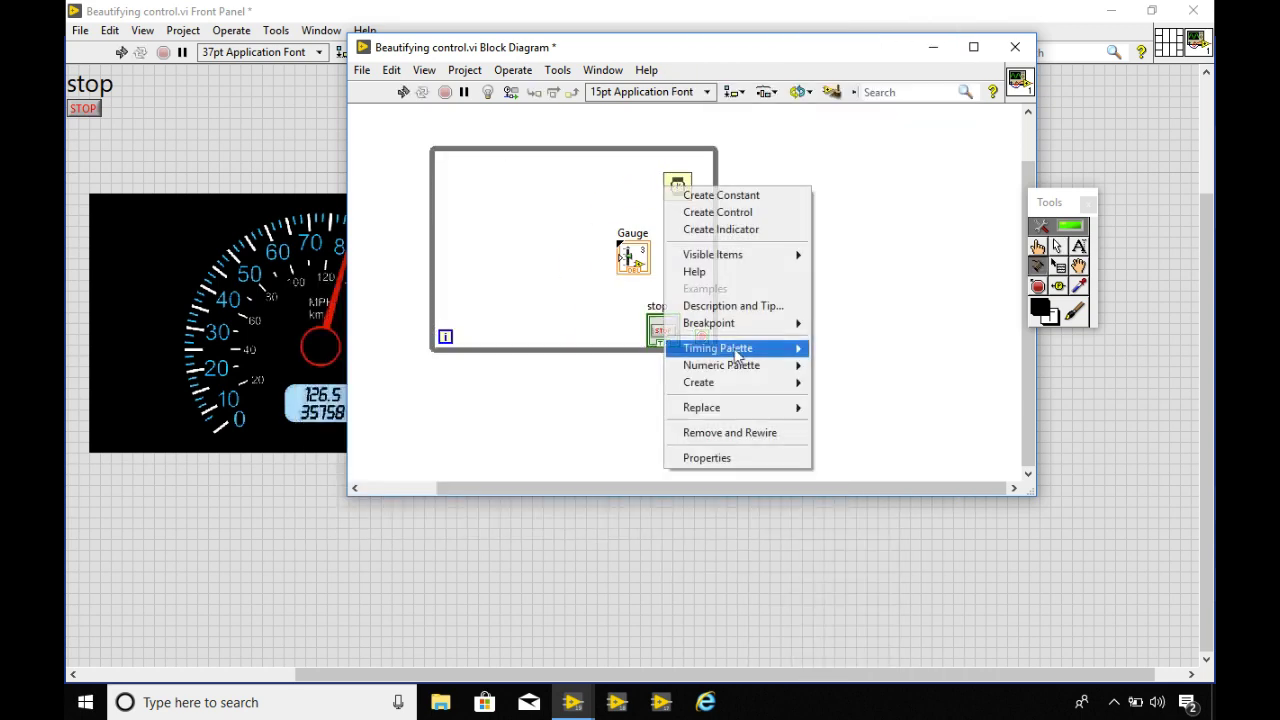
pyautogui.moveTo(765, 382)
pyautogui.click(882, 380)
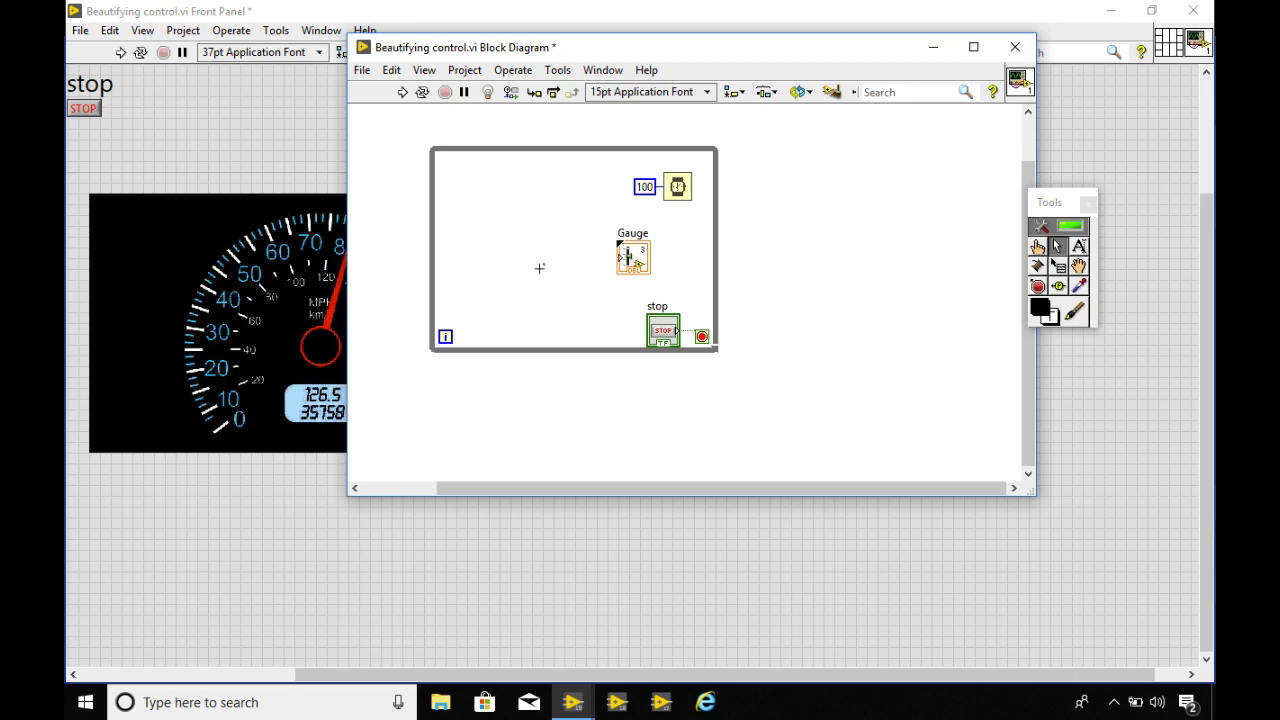
pyautogui.click(622, 257)
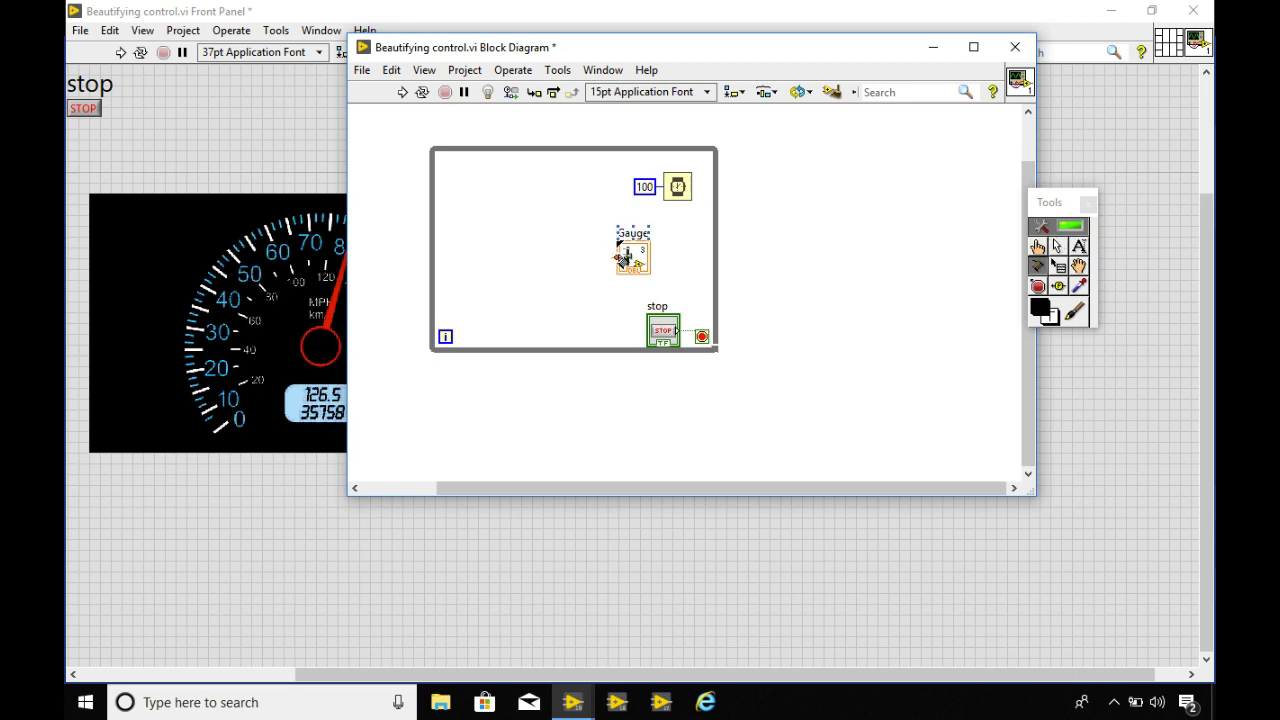
# Place a Vertical Pointer Slide on the front panel and set its scale maximum to 140
pyautogui.click(261, 507)
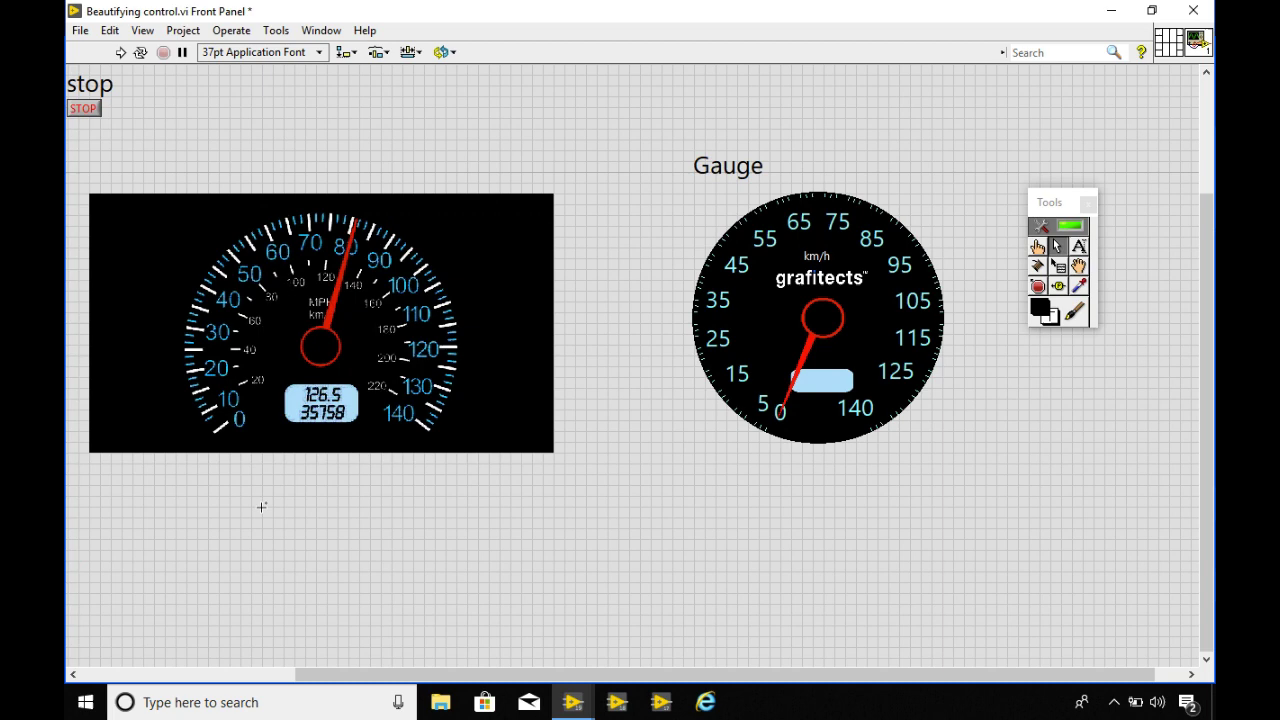
pyautogui.rightClick(591, 342)
pyautogui.moveTo(636, 272)
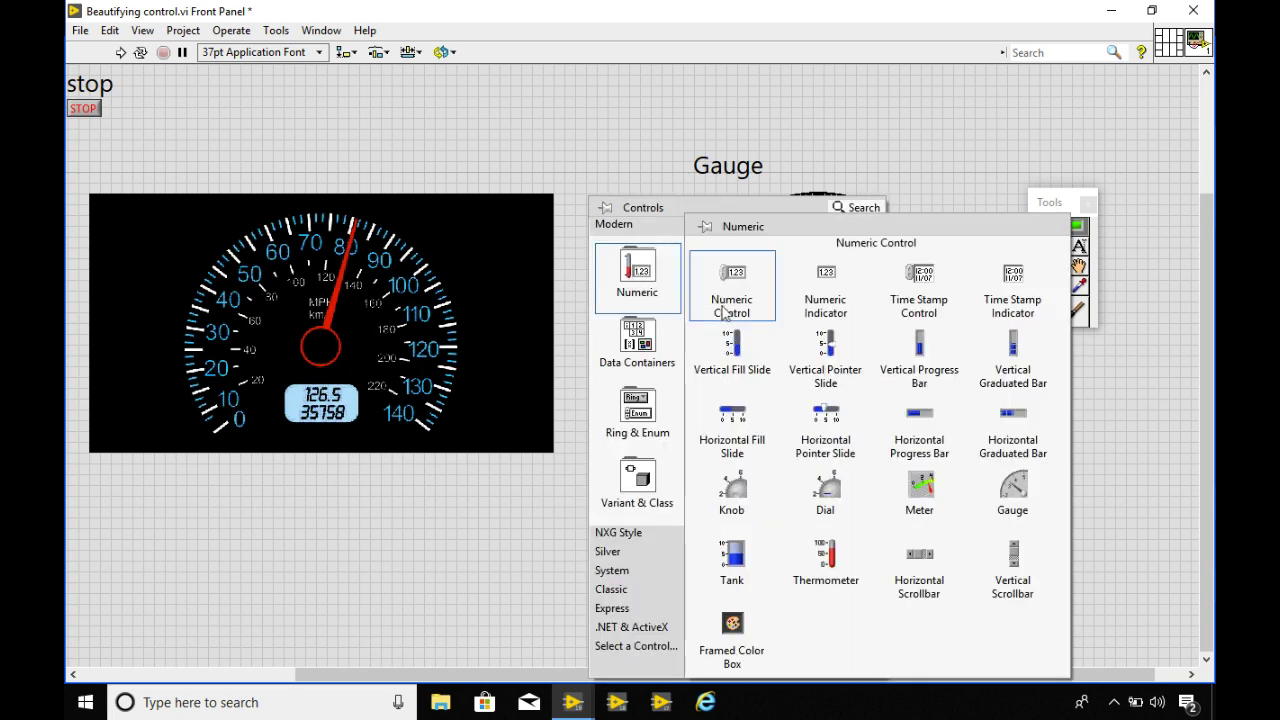
pyautogui.click(825, 352)
pyautogui.click(593, 340)
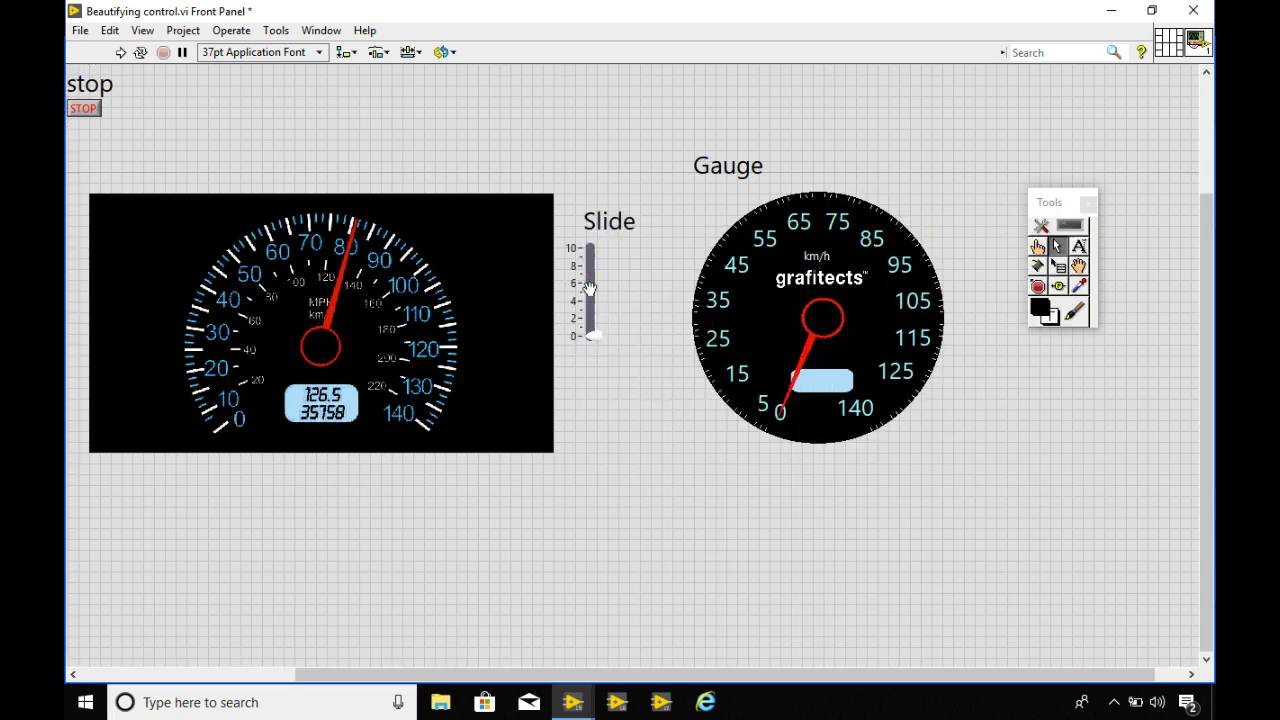
pyautogui.doubleClick(574, 247)
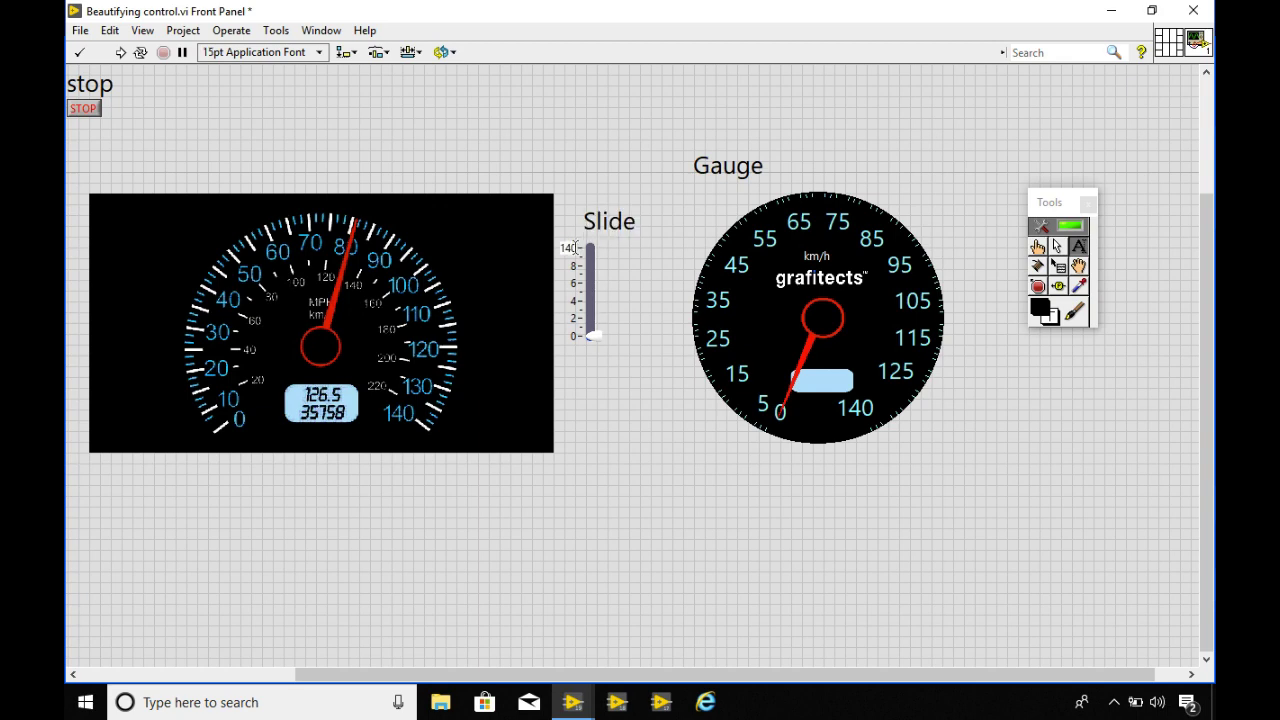
pyautogui.write('140')
pyautogui.click(598, 404)
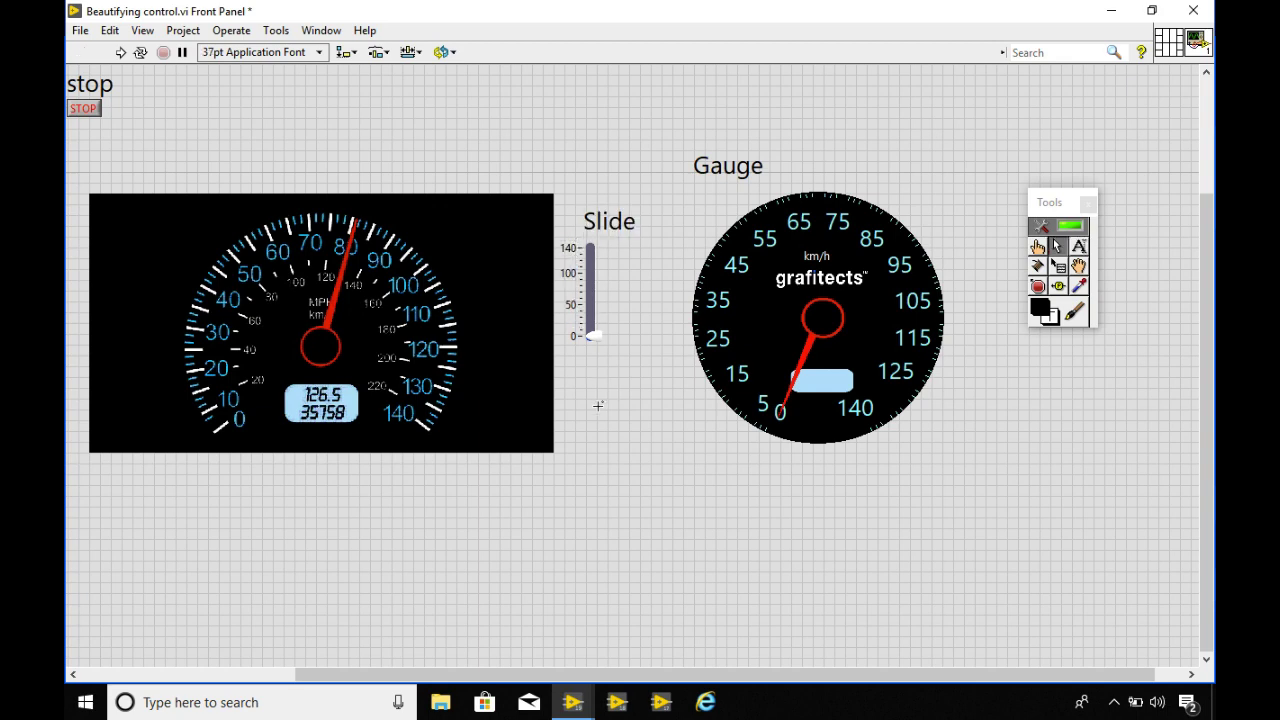
# Move the Slide terminal into the While Loop, left of the Gauge terminal
pyautogui.hotkey('ctrl', 'e')
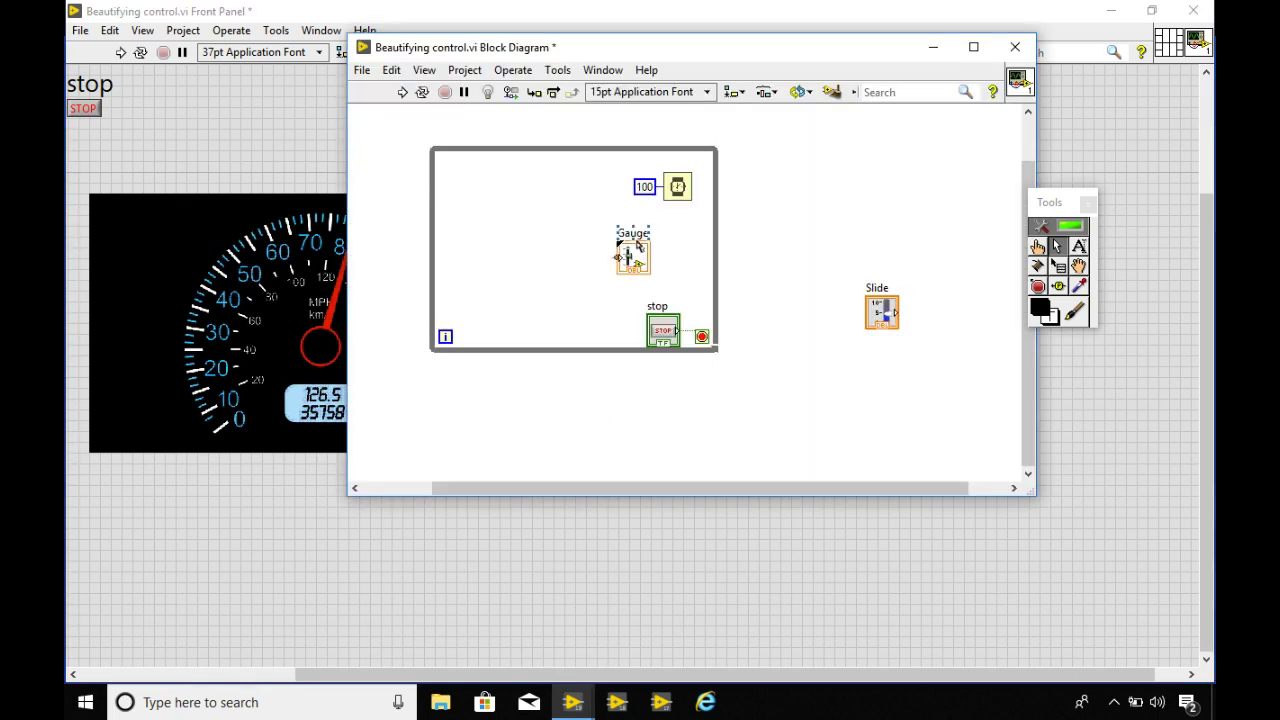
pyautogui.moveTo(636, 245)
pyautogui.mouseDown()
pyautogui.moveTo(680, 247)
pyautogui.moveTo(646, 250)
pyautogui.mouseUp()
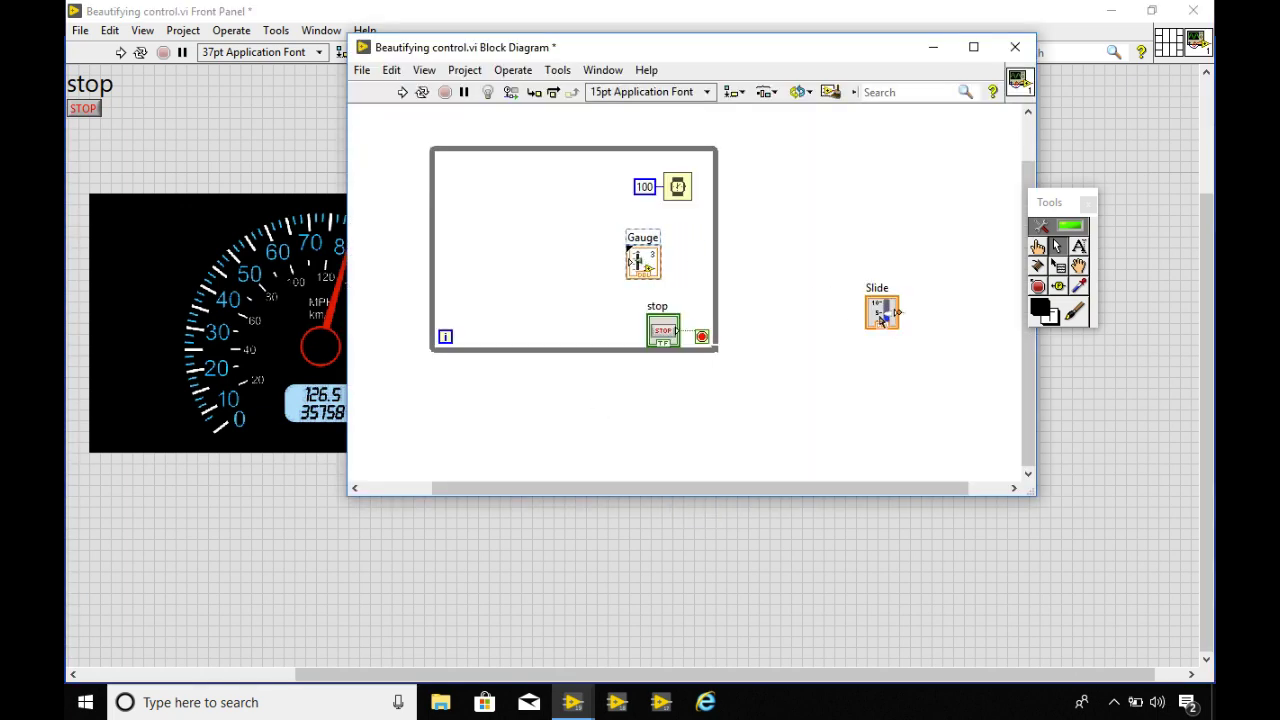
pyautogui.moveTo(881, 315); pyautogui.dragTo(630, 262)
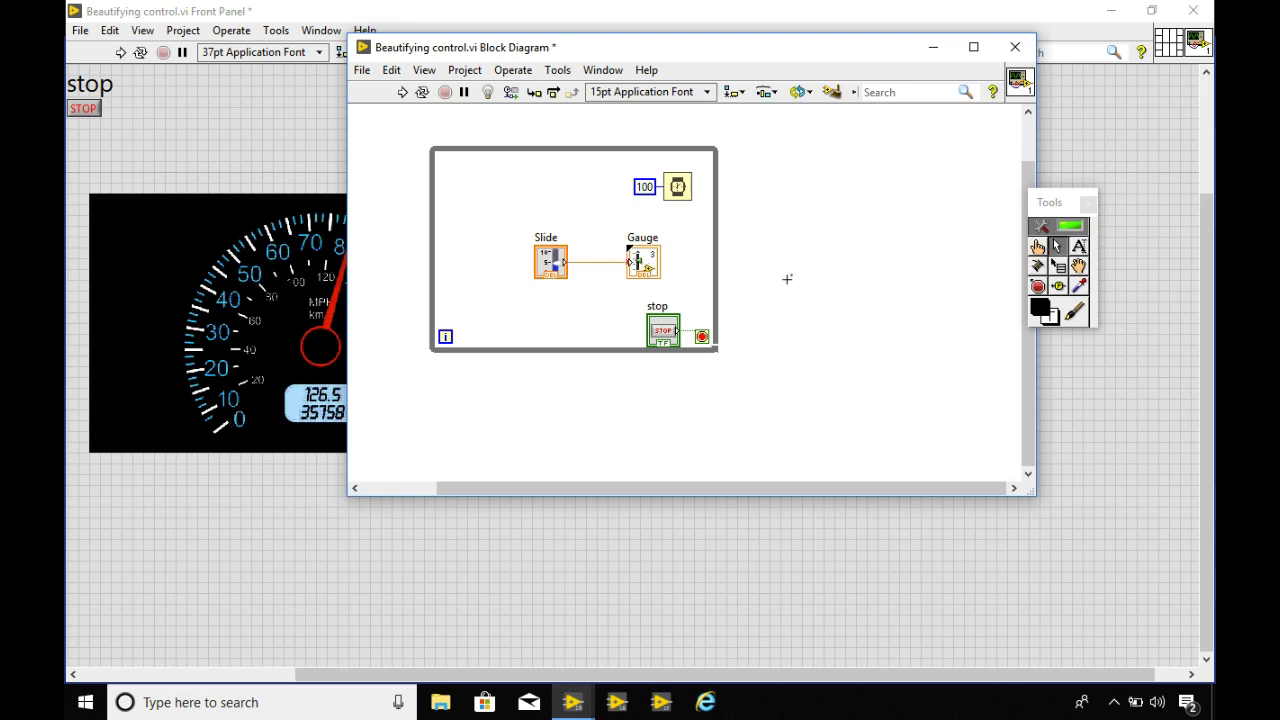
pyautogui.hotkey('ctrl', 'e')
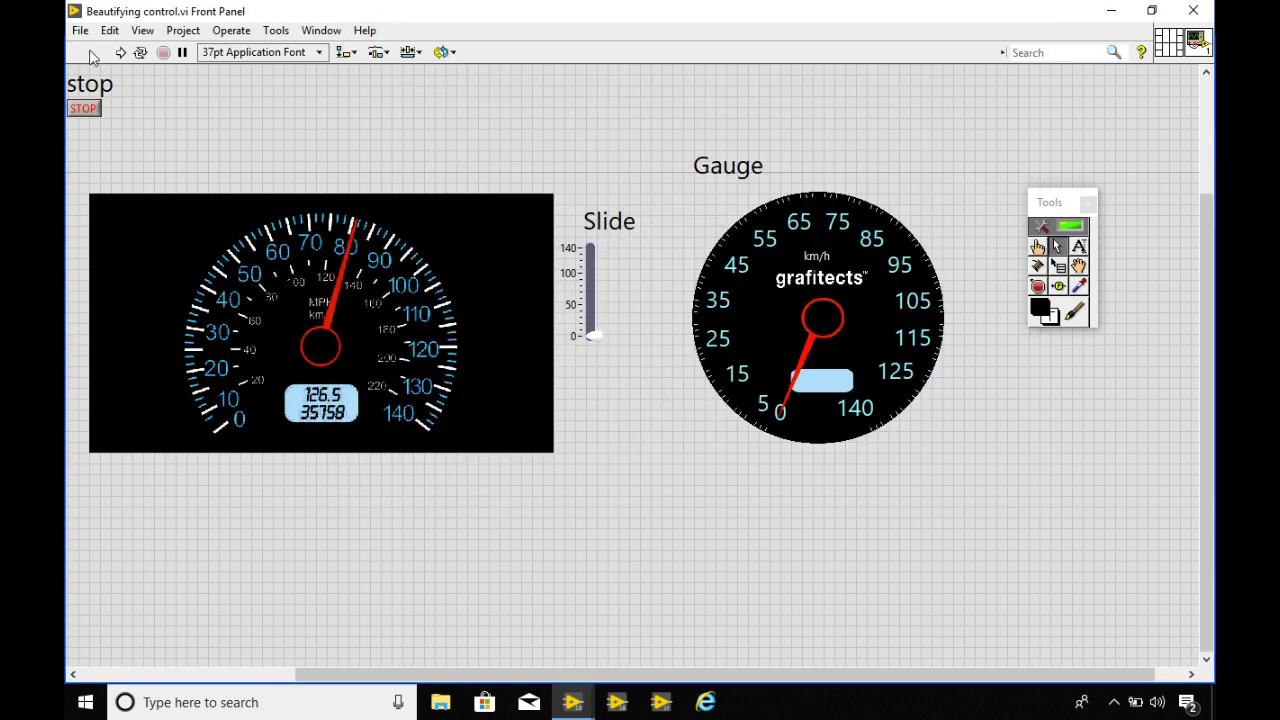
# Run the VI, raise the Slide to about 105 to drive the Gauge, then stop it
pyautogui.click(120, 52)
pyautogui.moveTo(598, 338)
pyautogui.mouseDown()
pyautogui.moveTo(592, 283)
pyautogui.moveTo(590, 320)
pyautogui.mouseUp()
pyautogui.click(163, 52)
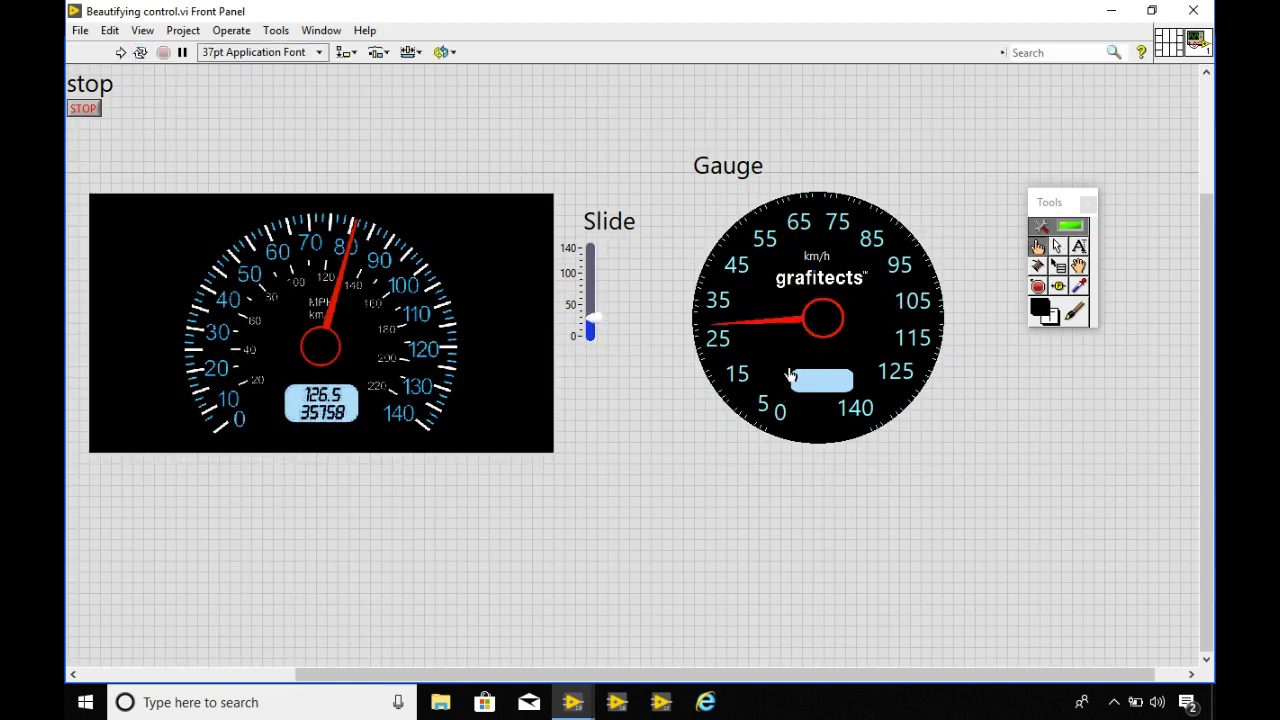
# Enable the Digital Display in the Gauge's type definition and close the type def window
pyautogui.rightClick(756, 246)
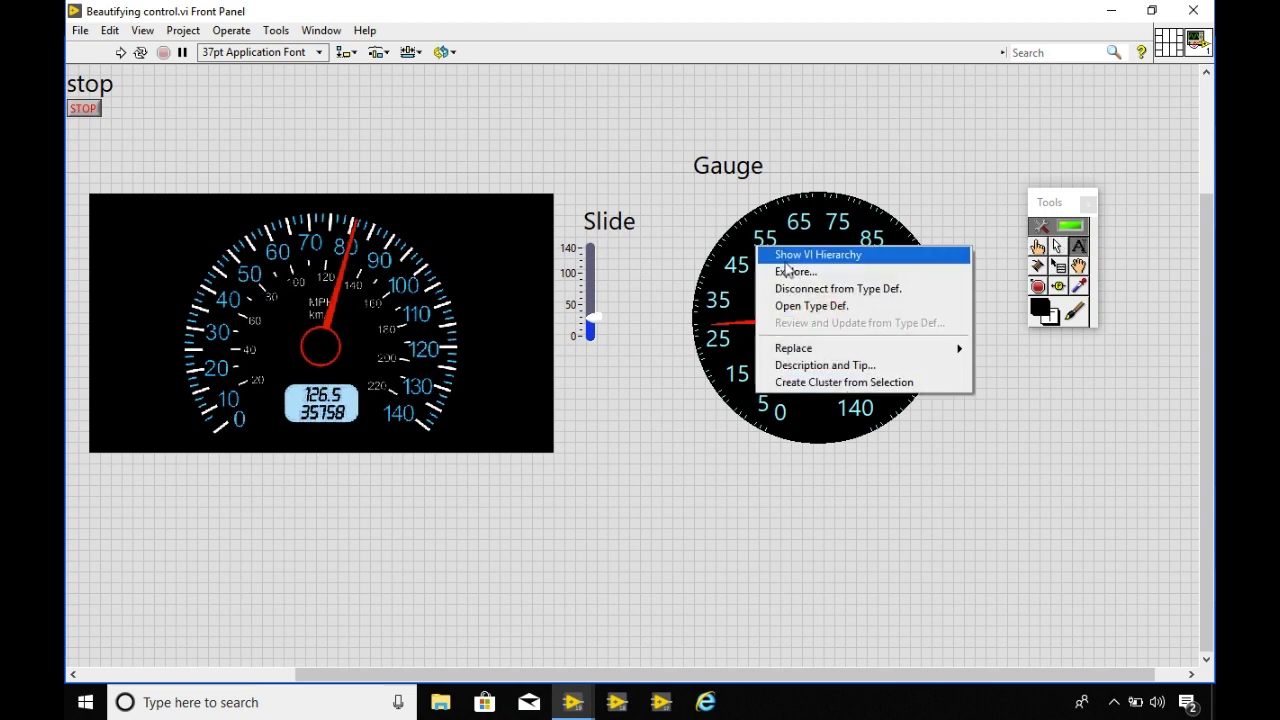
pyautogui.click(810, 306)
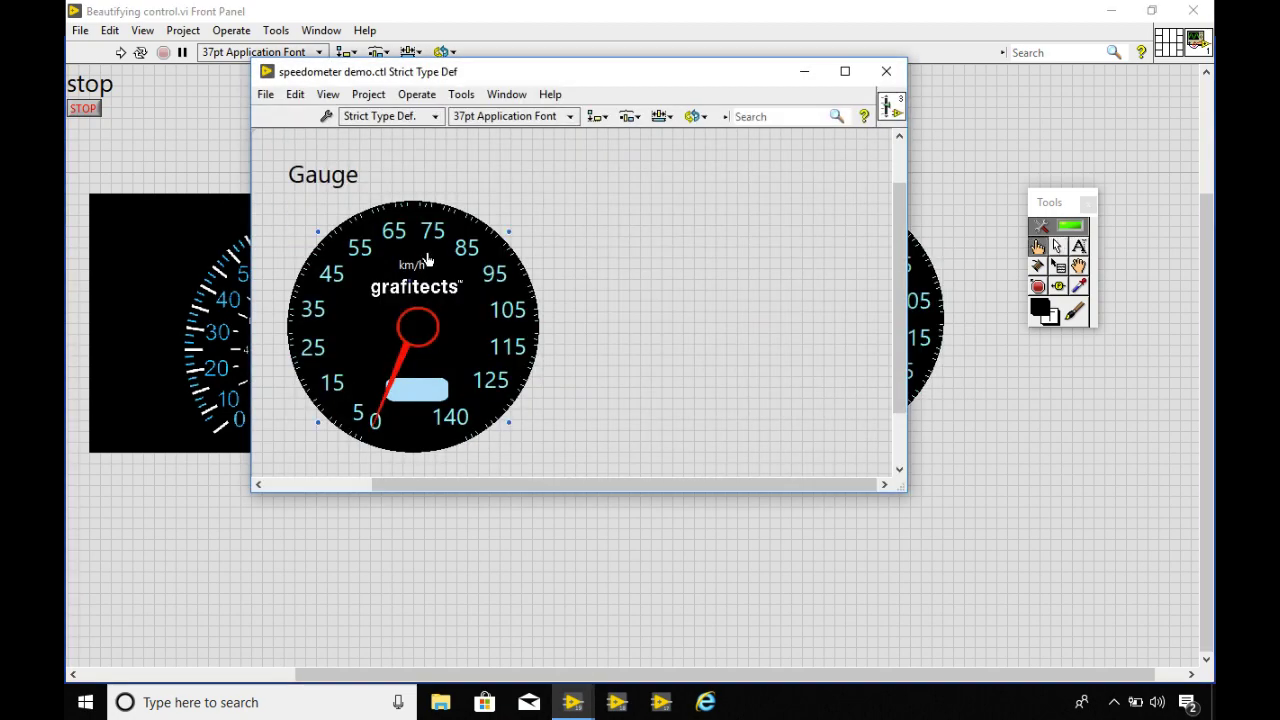
pyautogui.rightClick(428, 258)
pyautogui.moveTo(474, 263)
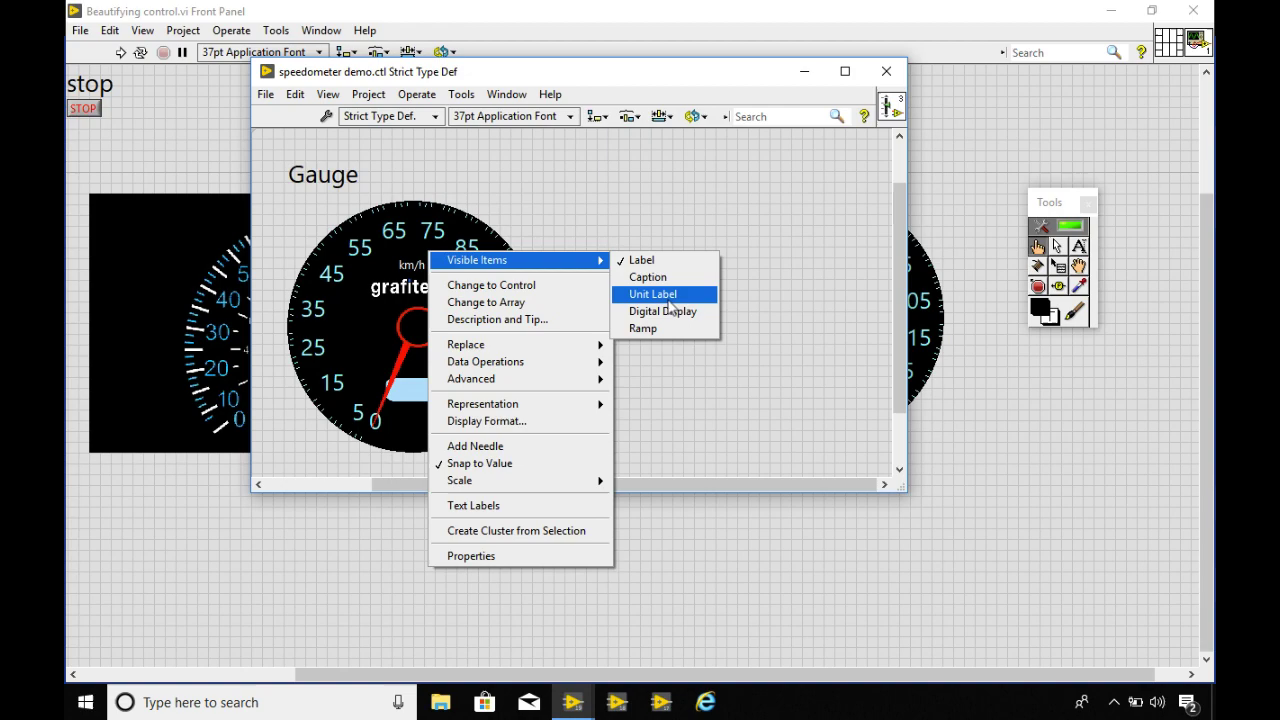
pyautogui.click(661, 310)
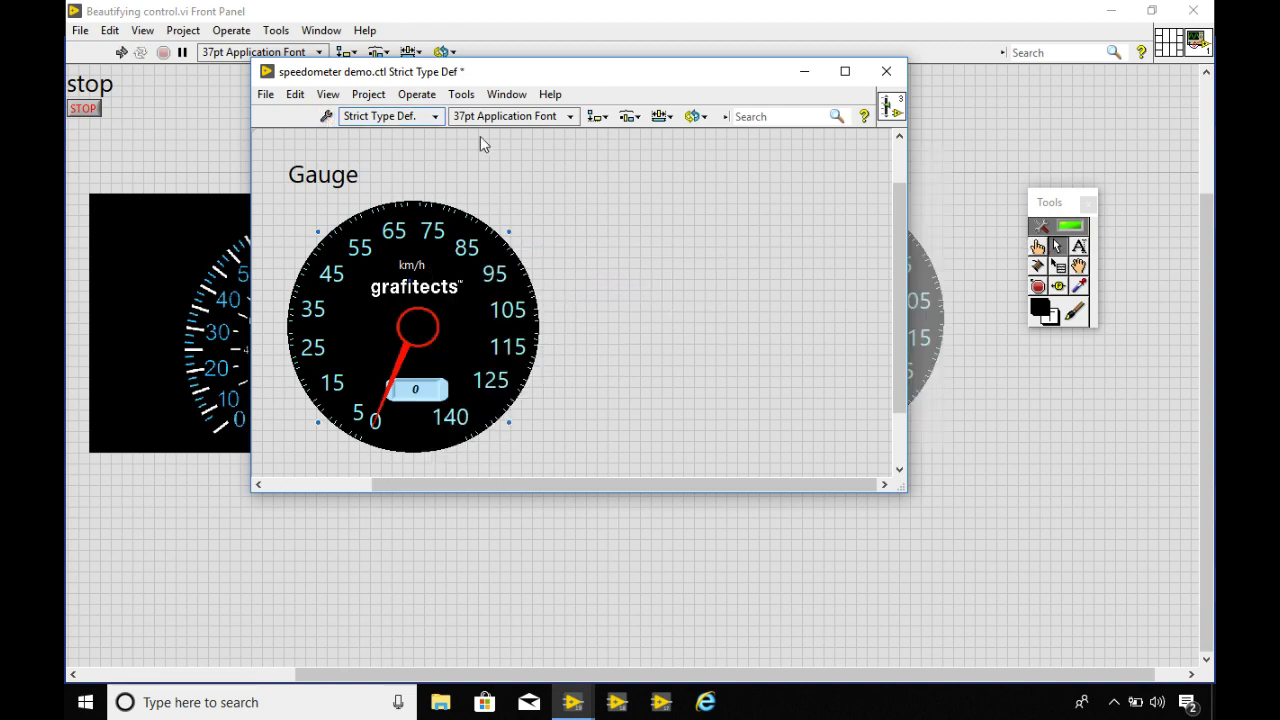
pyautogui.click(886, 71)
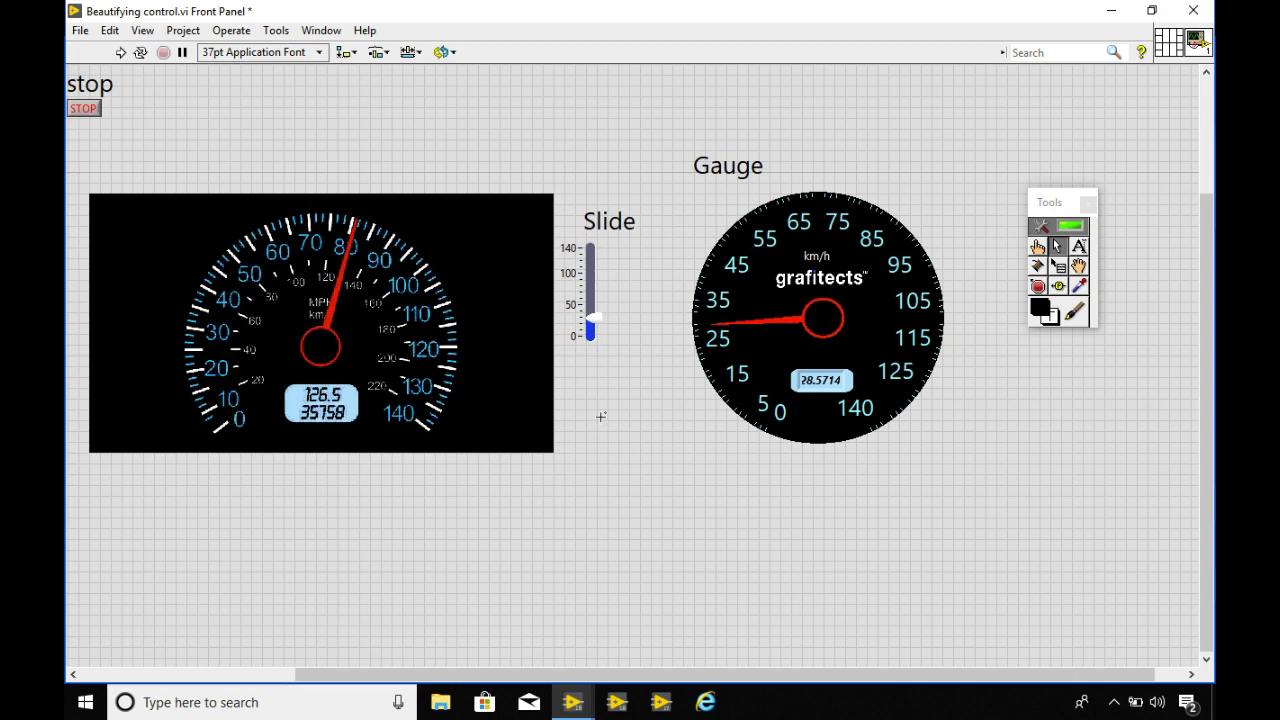
# Run the VI and raise the Slide so the km/h Gauge reads about 125.714
pyautogui.click(406, 306)
pyautogui.click(120, 52)
pyautogui.moveTo(590, 332); pyautogui.dragTo(590, 260)
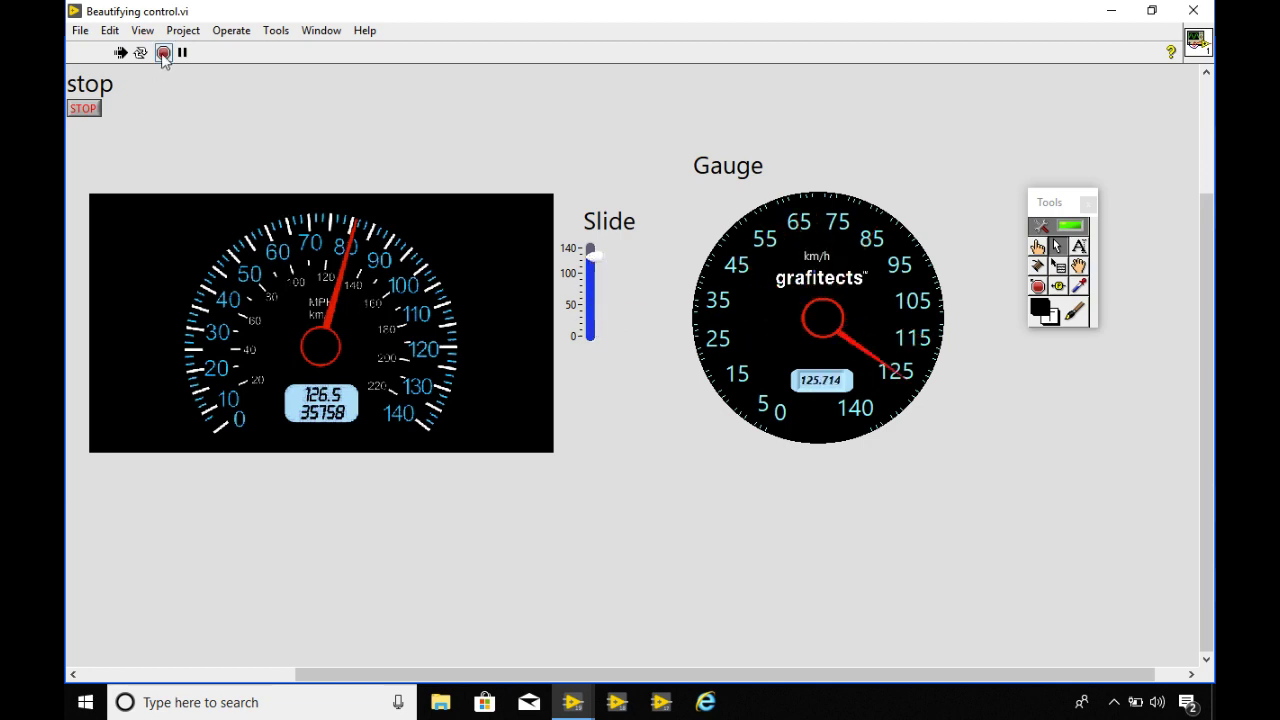